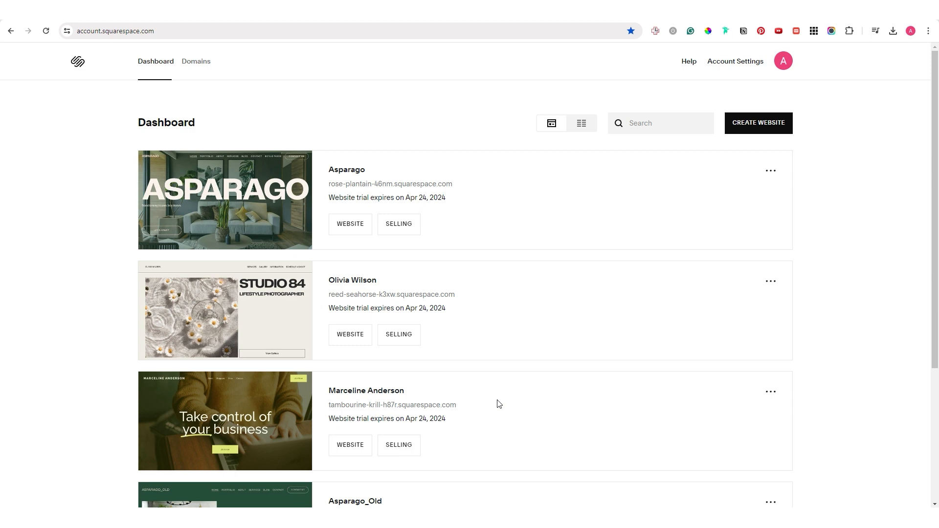
Open the Asparago website from the dashboard and view its list of pages.
mouse_move(208, 216)
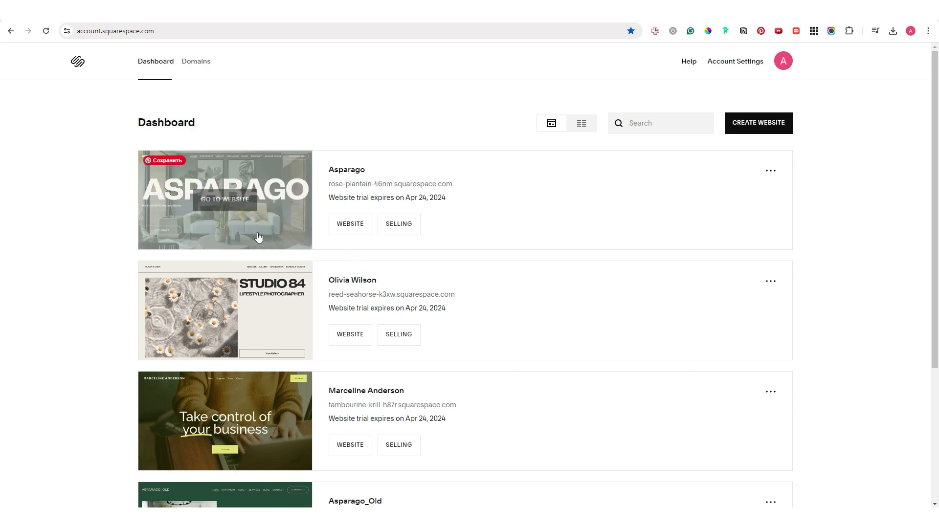
click(222, 201)
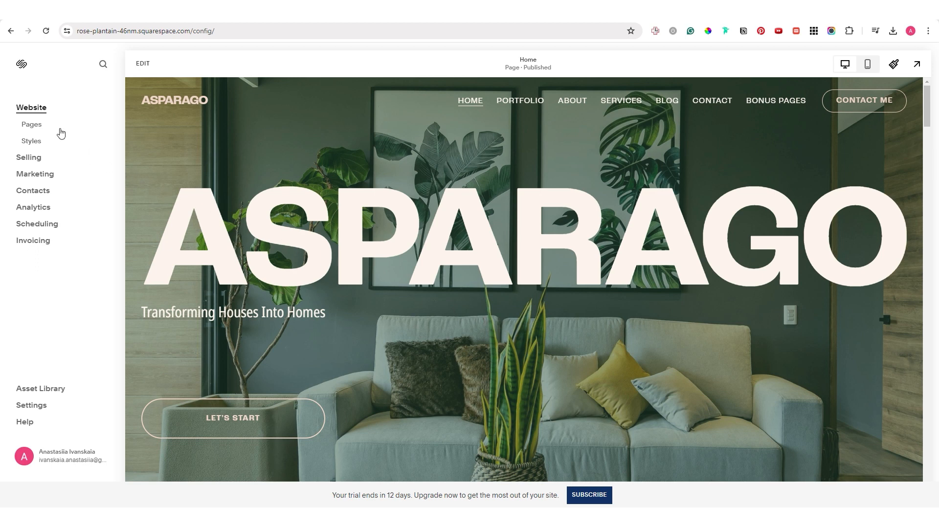
click(33, 126)
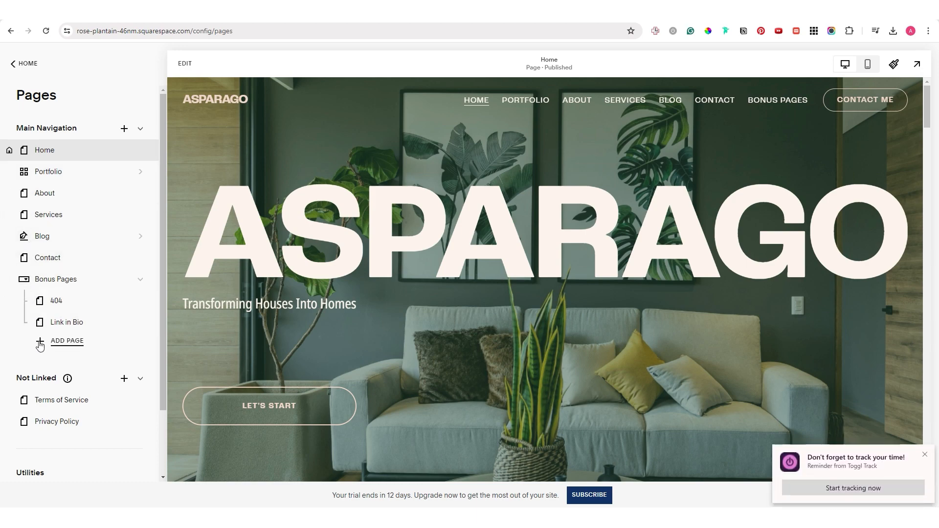
click(28, 64)
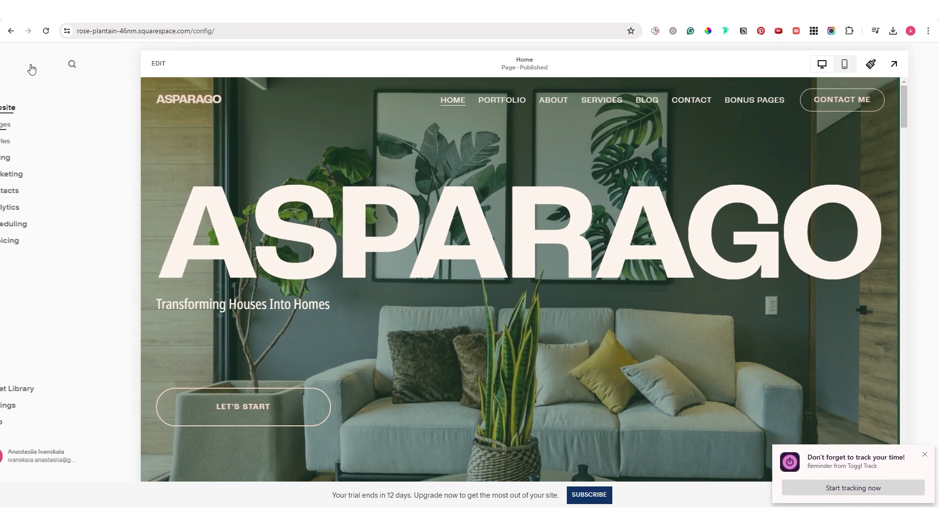
Look over the site's Styles, Selling and Marketing areas and return to the website preview.
click(40, 145)
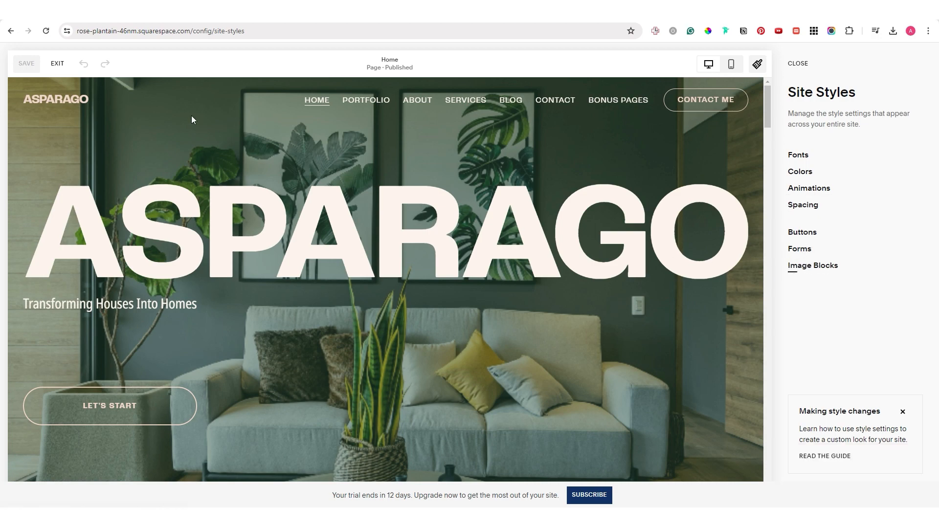
click(59, 65)
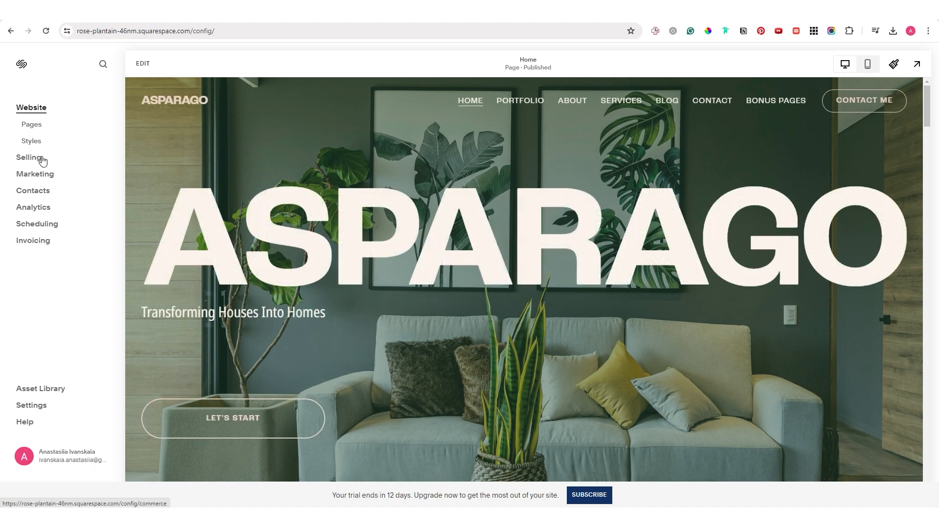
click(43, 160)
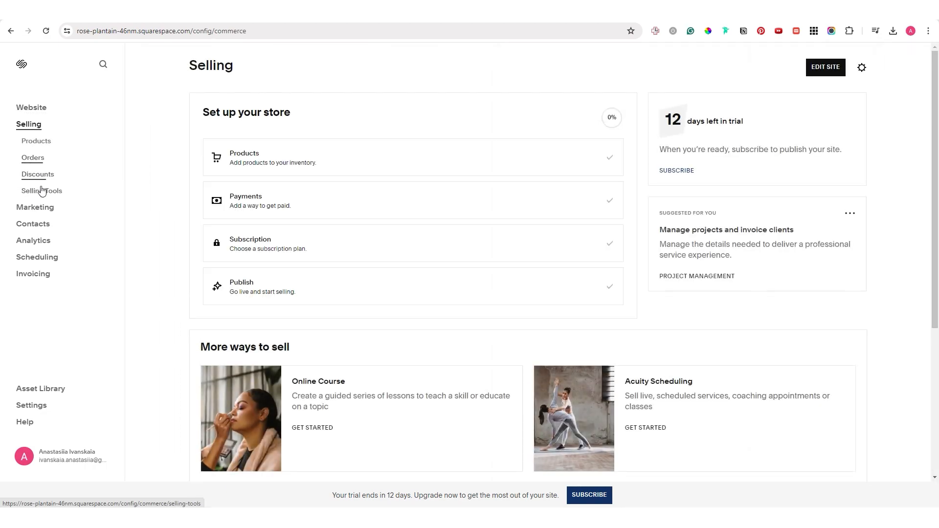
click(45, 212)
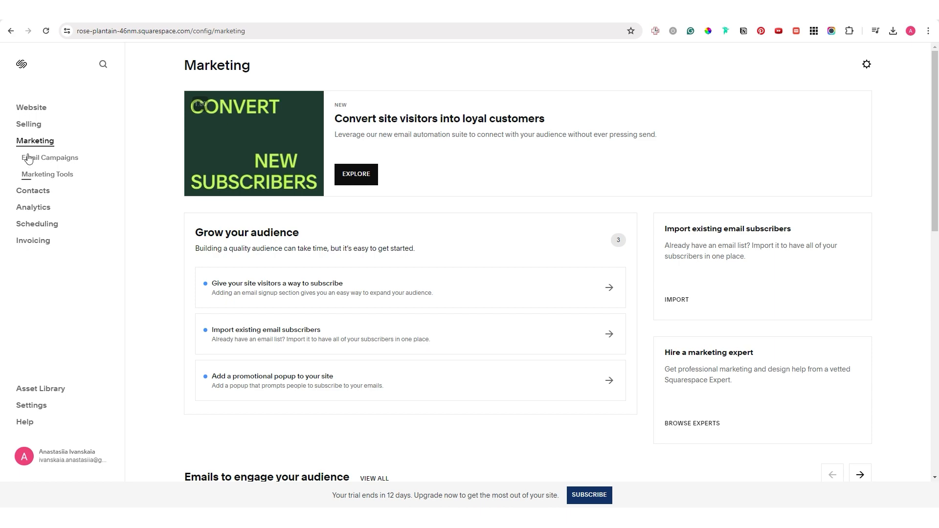
click(28, 110)
Look through the home page preview, covering the About, Services and process sections.
scroll(904, 397, down, 10)
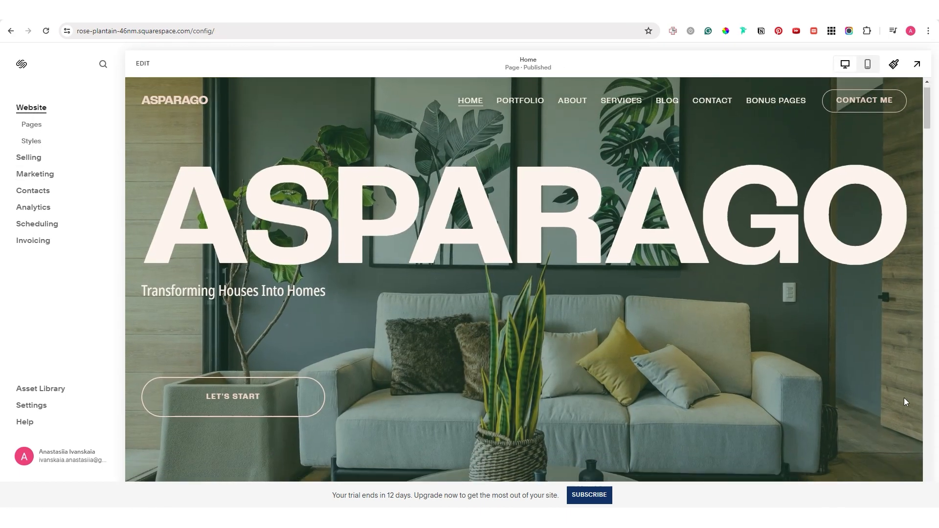
scroll(904, 403, down, 10)
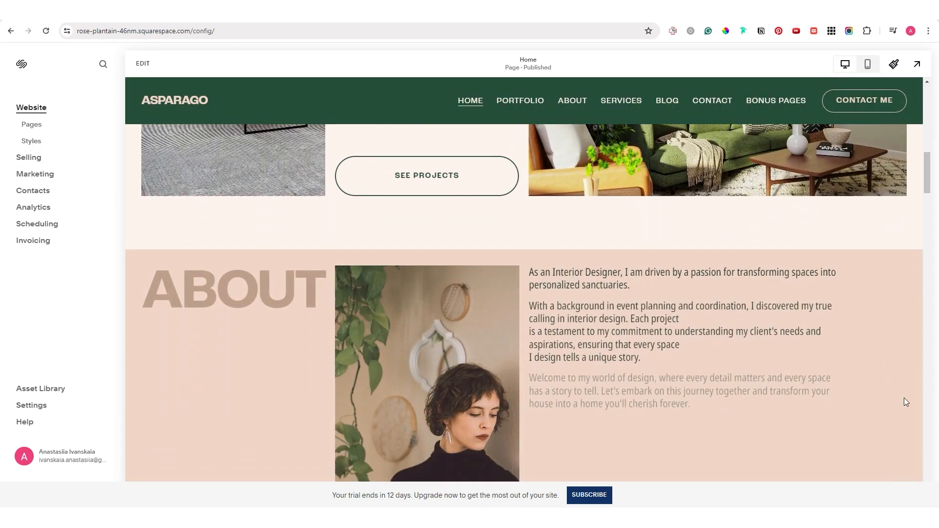
scroll(903, 402, down, 10)
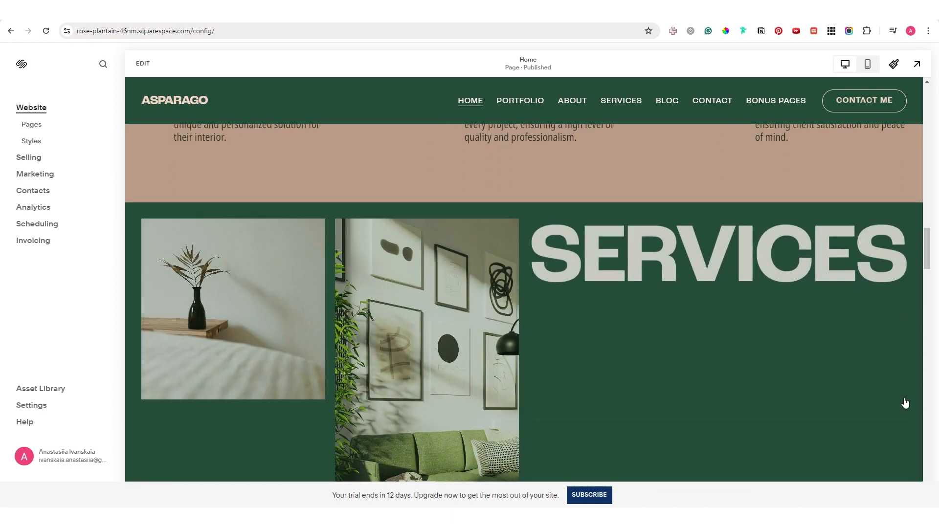
scroll(903, 401, down, 10)
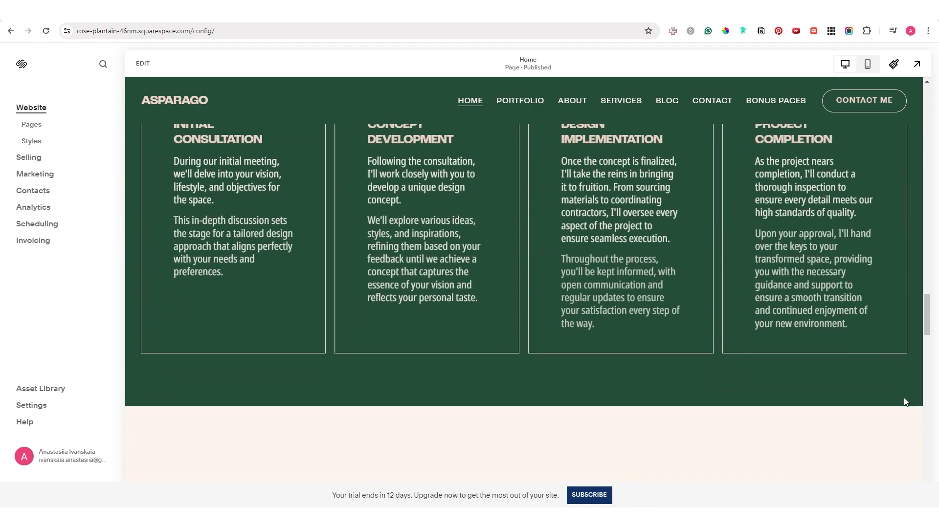
scroll(904, 399, down, 5)
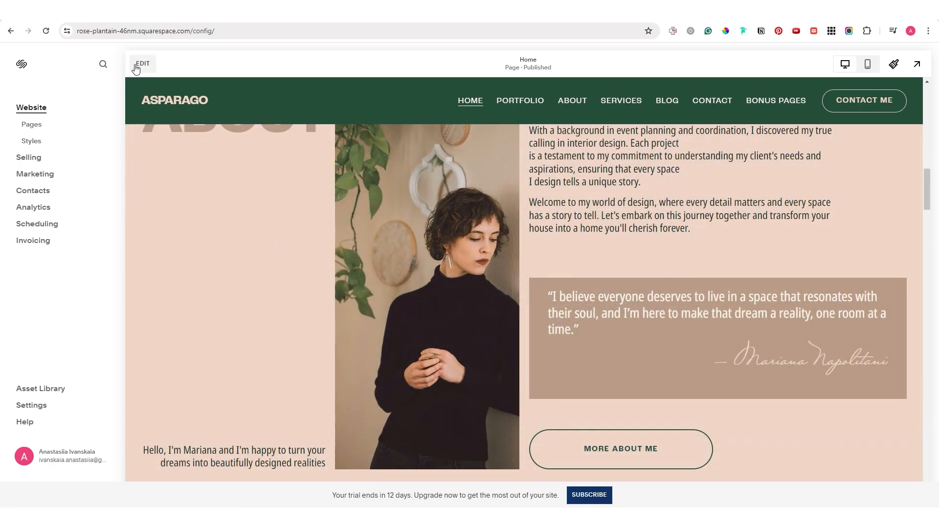
Replace the site title in the home page's header with the site owner's full name, save, and leave editing mode.
click(137, 66)
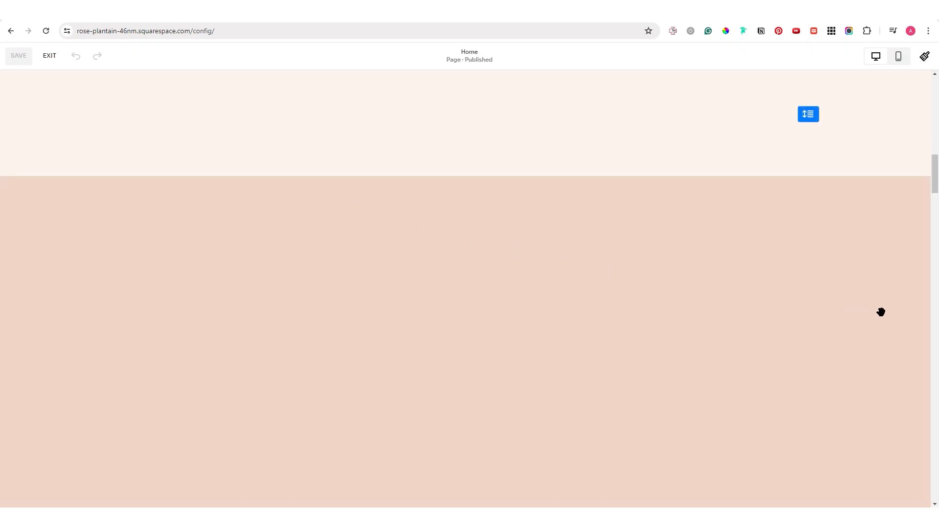
drag(935, 181, 936, 96)
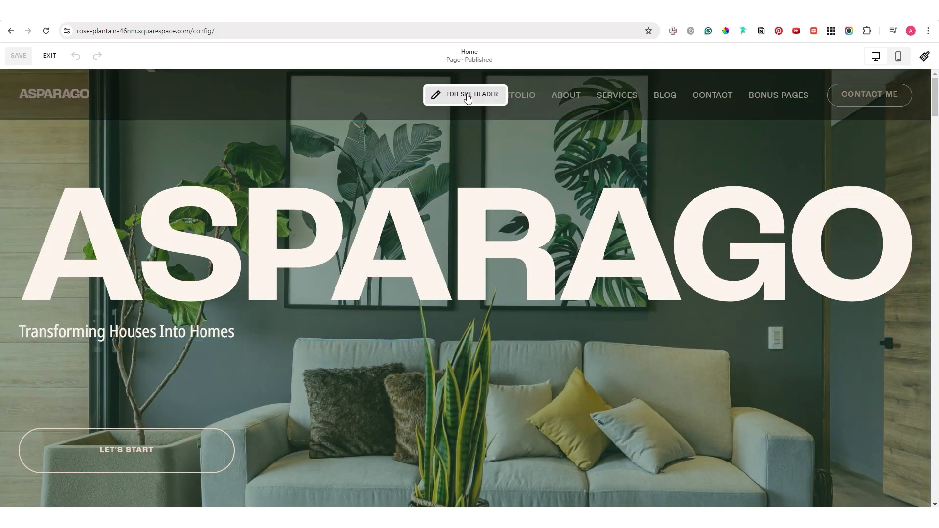
click(468, 95)
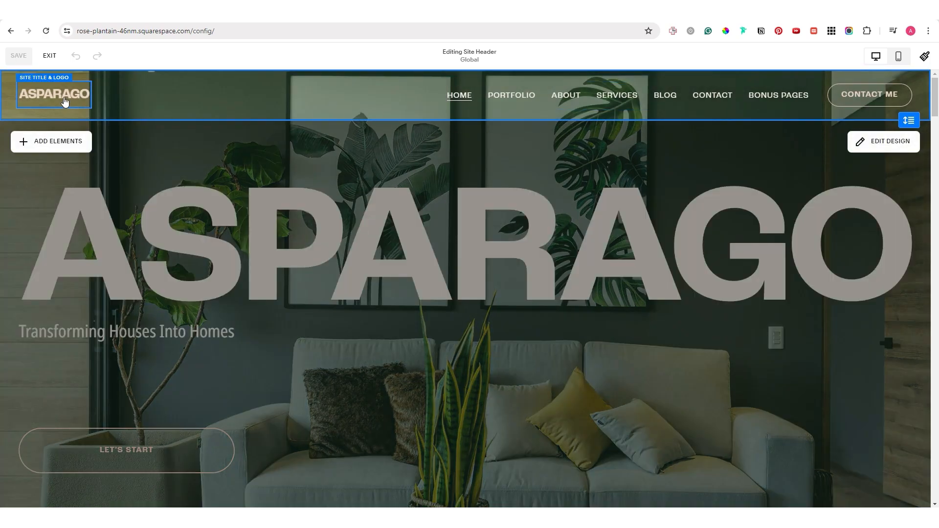
click(65, 102)
click(105, 91)
drag(59, 176, 13, 183)
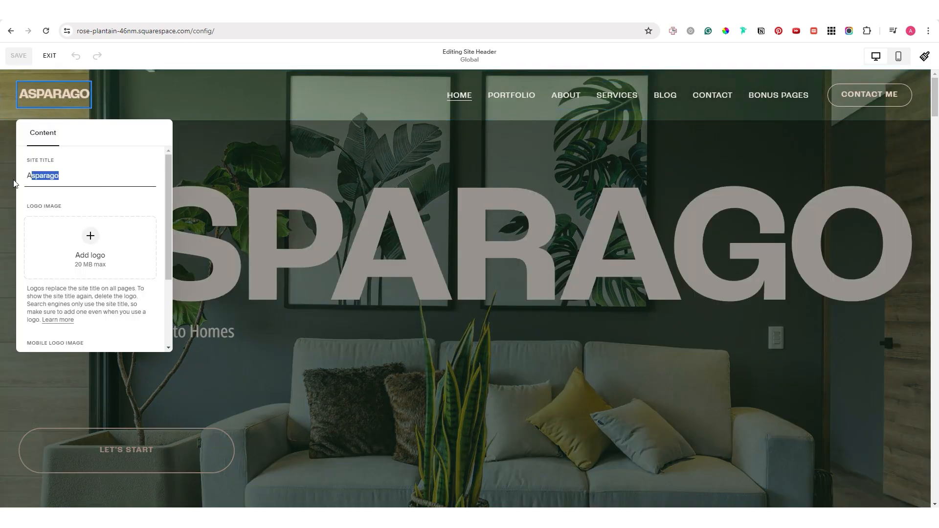
key(BackSpace)
key(BackSpace)
text(Olivia Wio)
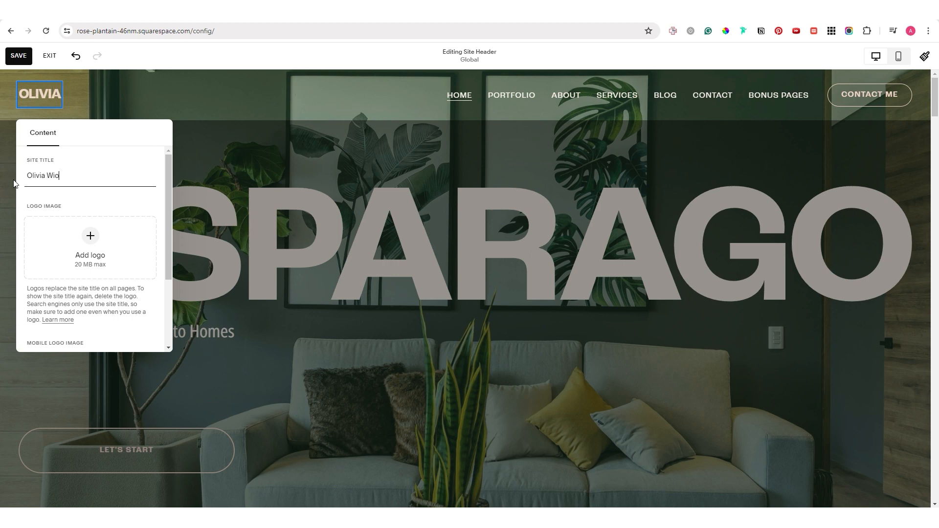
text(son)
click(205, 99)
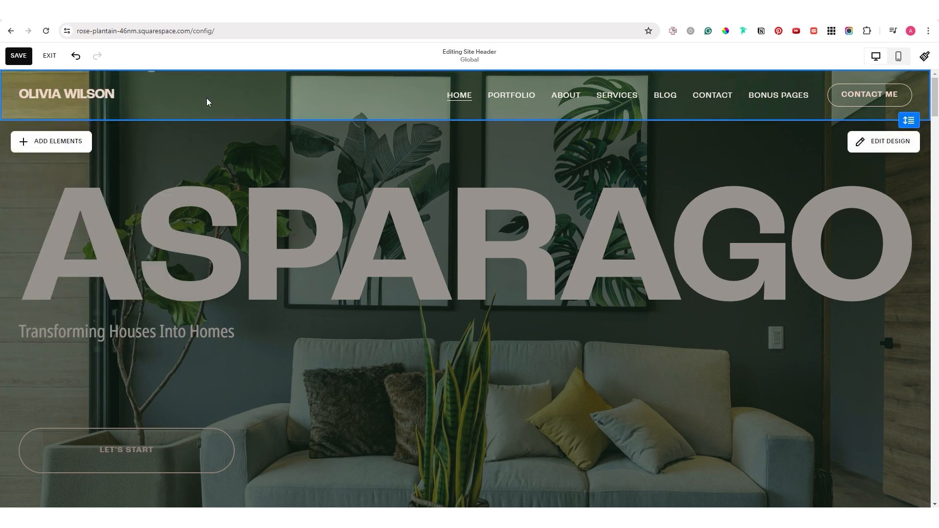
click(19, 54)
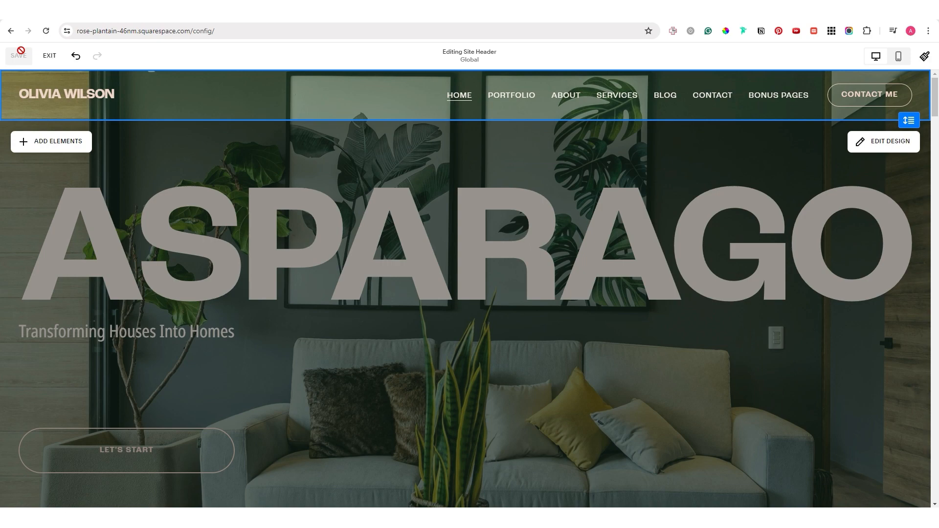
click(49, 57)
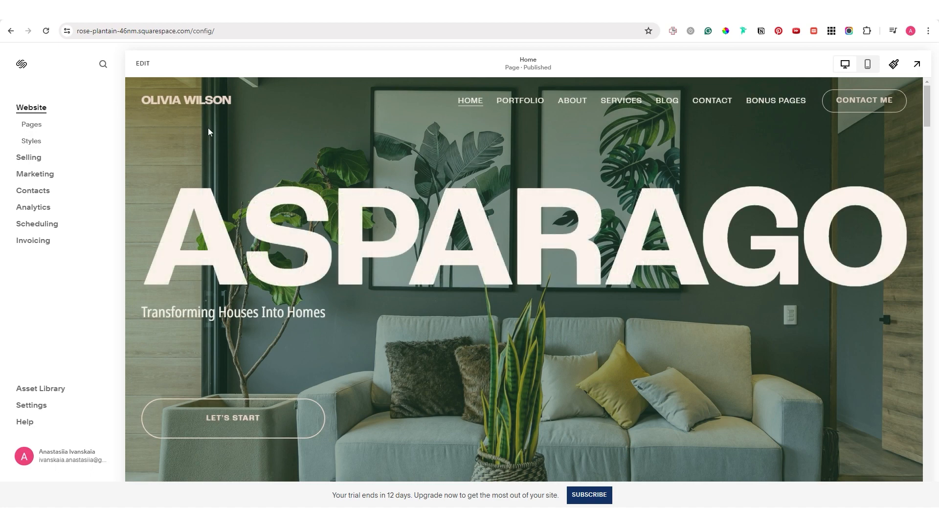
Turn off the fixed position in the site header's design settings, save, and leave editing mode.
scroll(399, 142, down, 15)
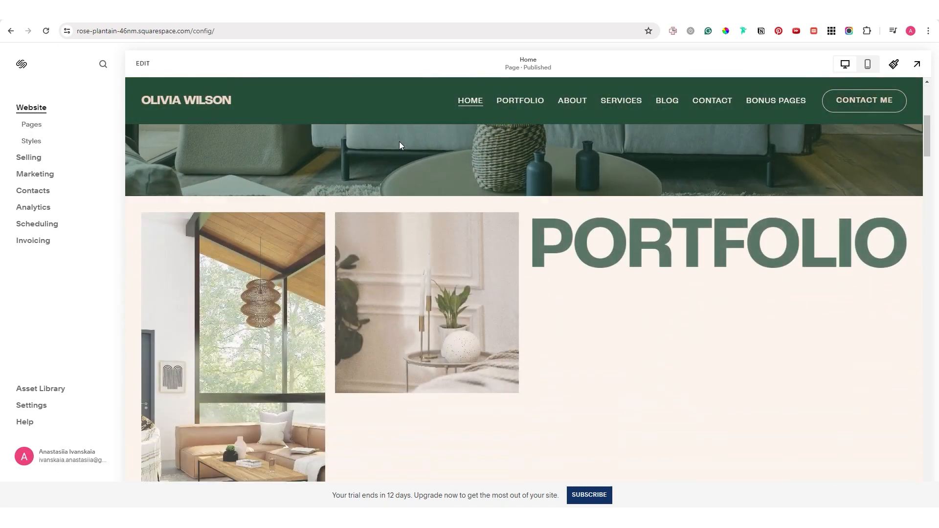
scroll(399, 145, down, 2)
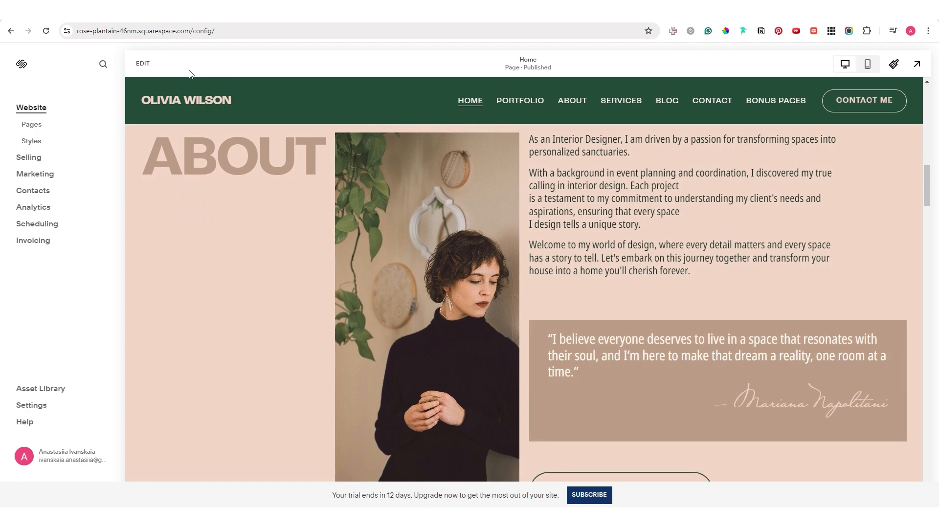
click(142, 63)
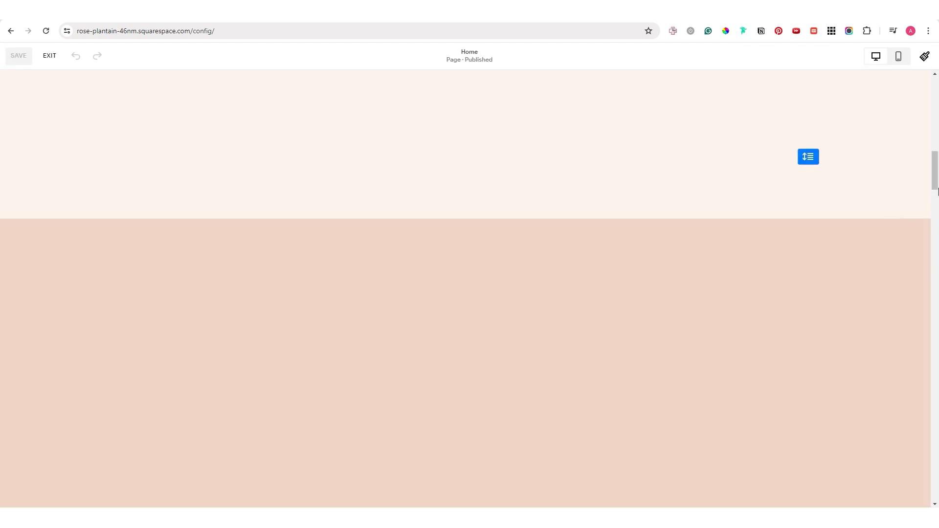
click(473, 101)
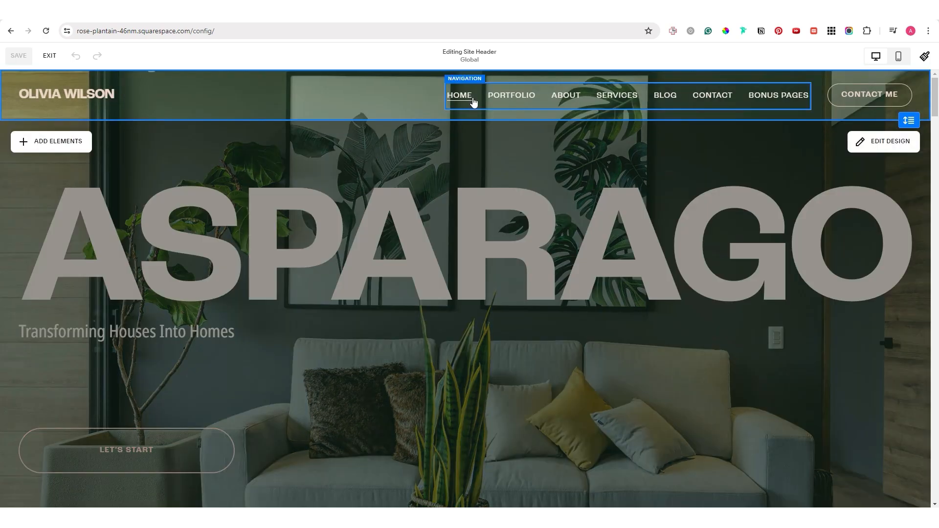
click(868, 144)
scroll(914, 216, down, 3)
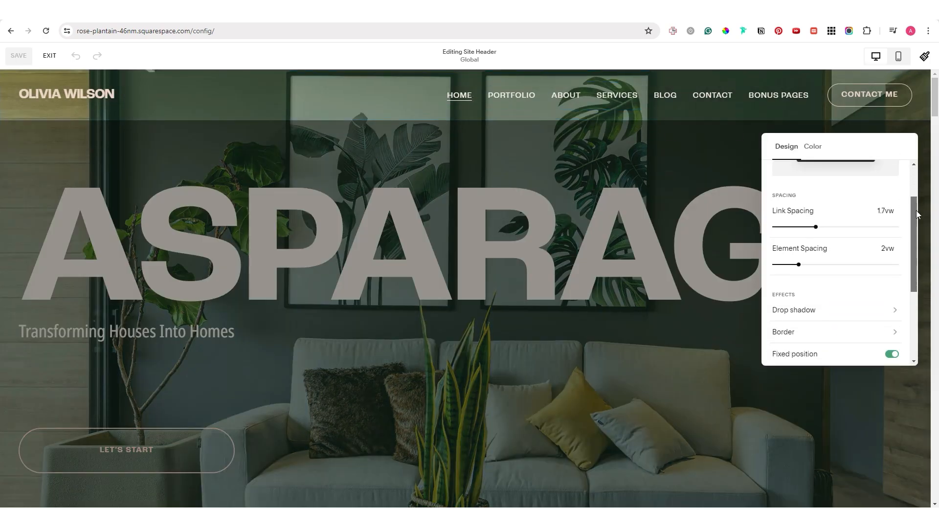
scroll(914, 220, down, 2)
click(893, 257)
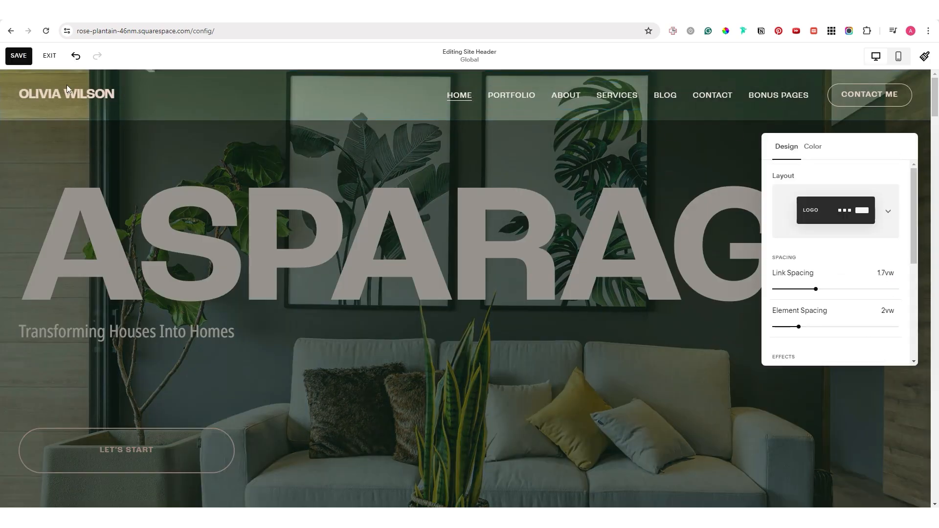
click(19, 55)
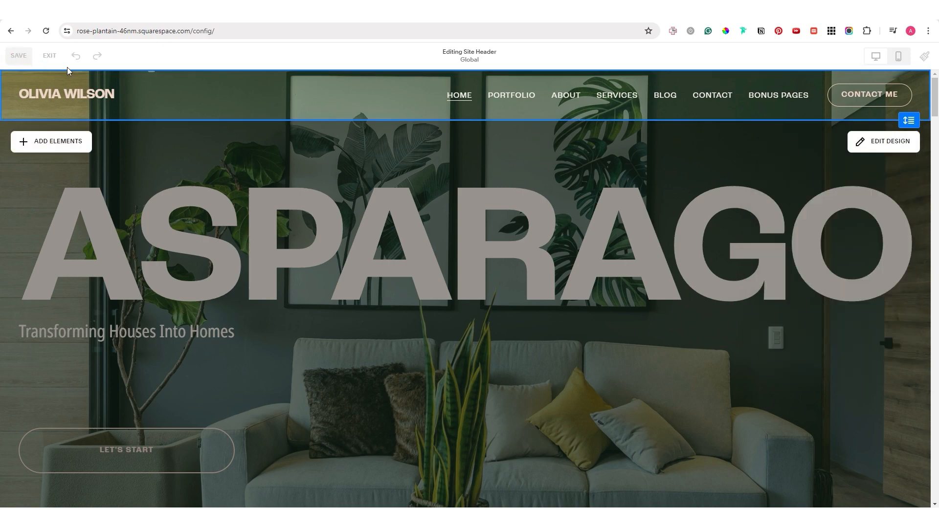
click(50, 56)
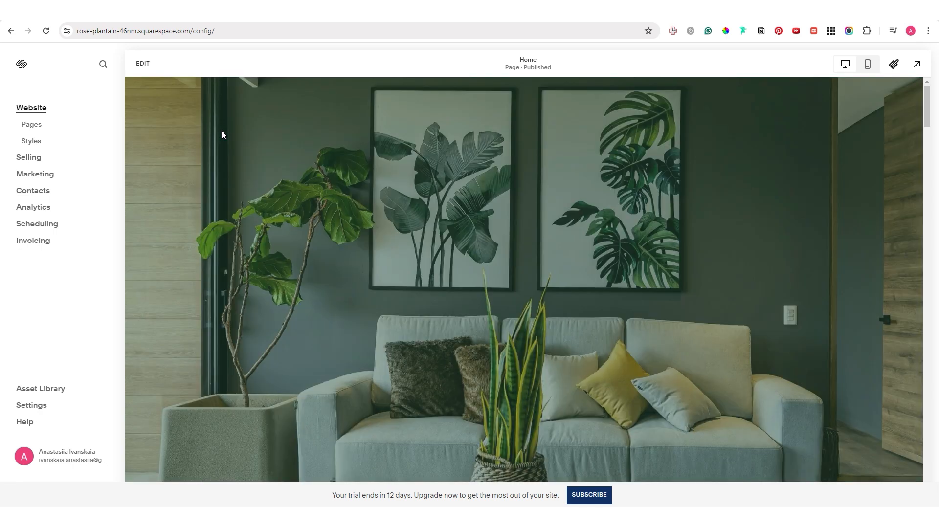
Move the Bonus Pages folder from Main Navigation to the Not Linked pages.
click(32, 126)
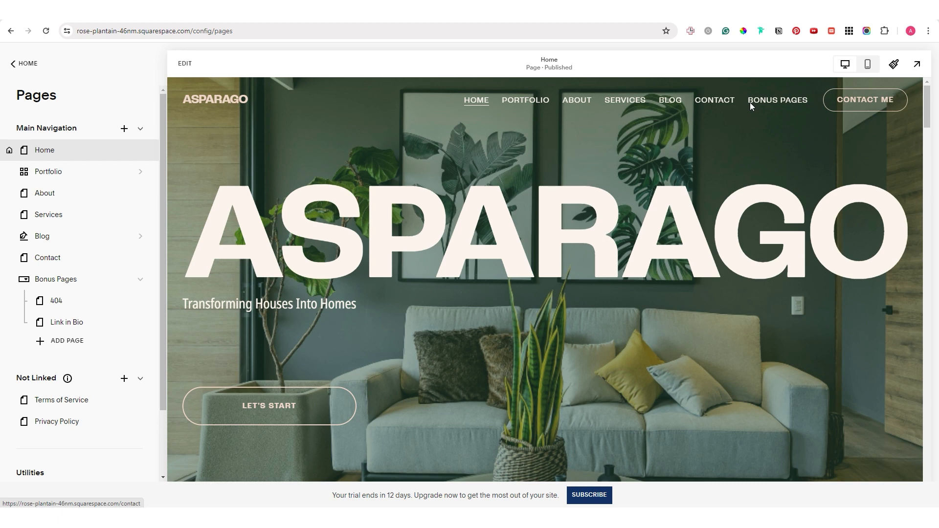
mouse_move(761, 105)
drag(57, 290, 50, 389)
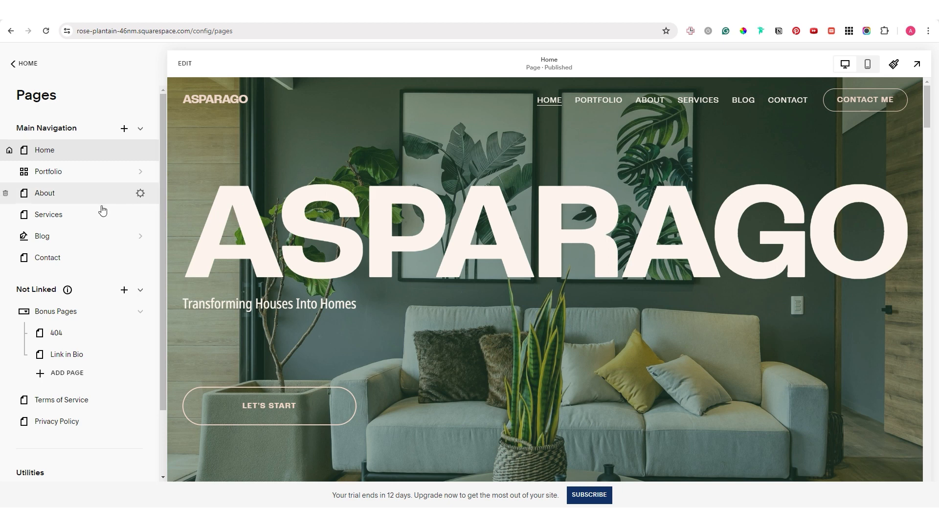
Rename the Services page in Main Navigation as "What I offer".
double_click(45, 218)
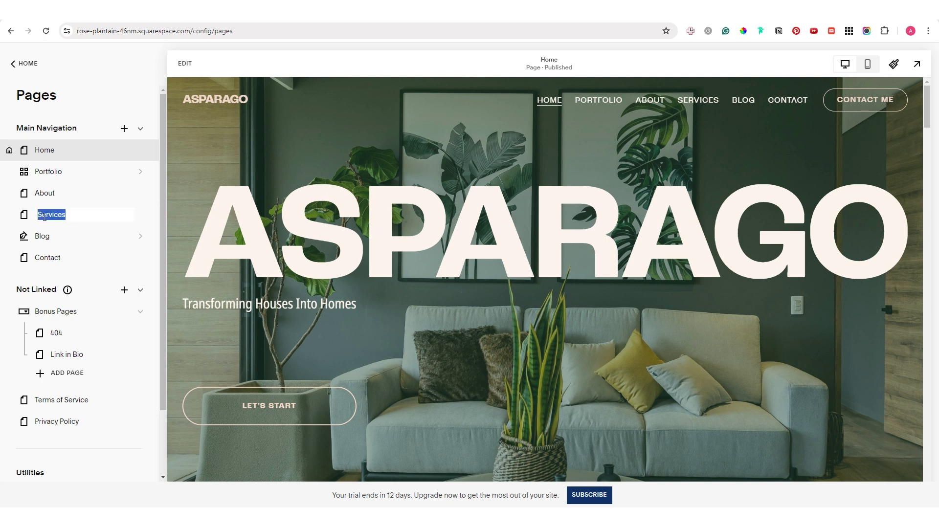
text(What I offer)
key(Return)
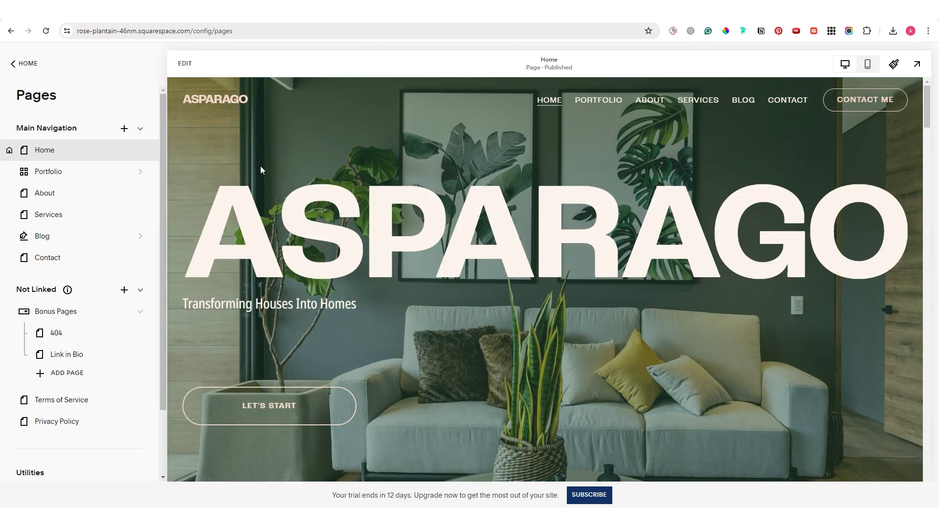
Open the home page for editing and go to its About section.
click(185, 63)
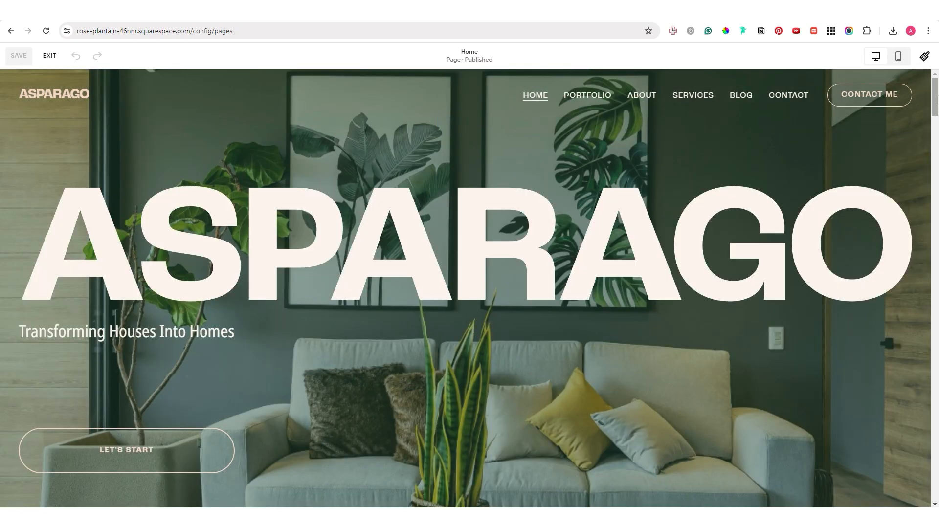
drag(936, 98, 936, 154)
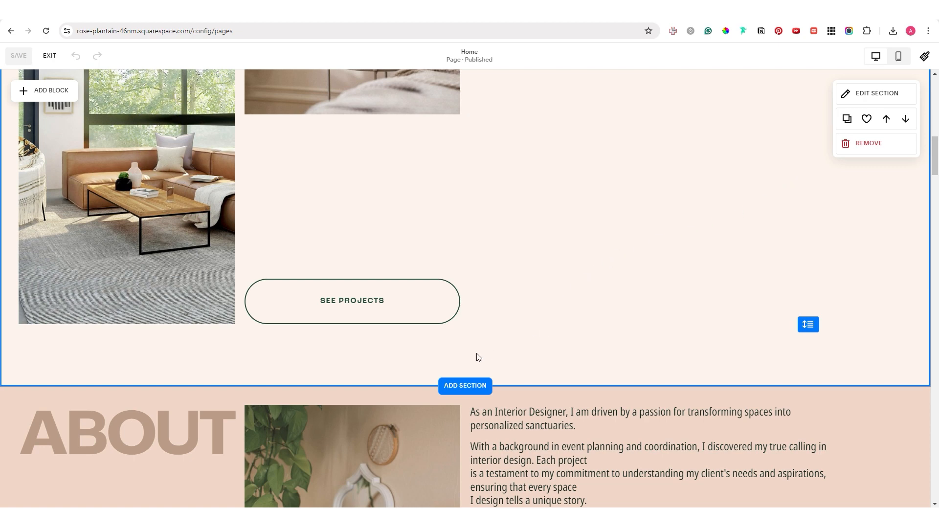
scroll(478, 357, down, 6)
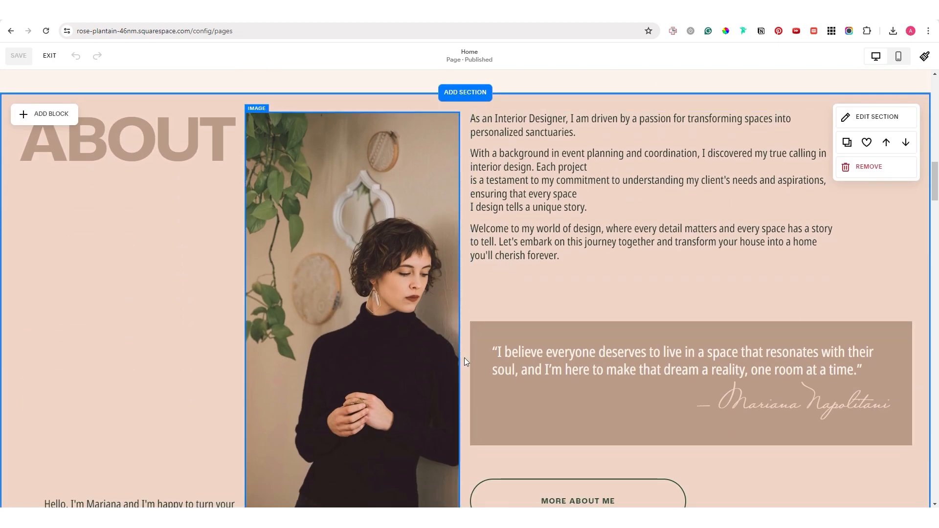
scroll(528, 374, down, 1)
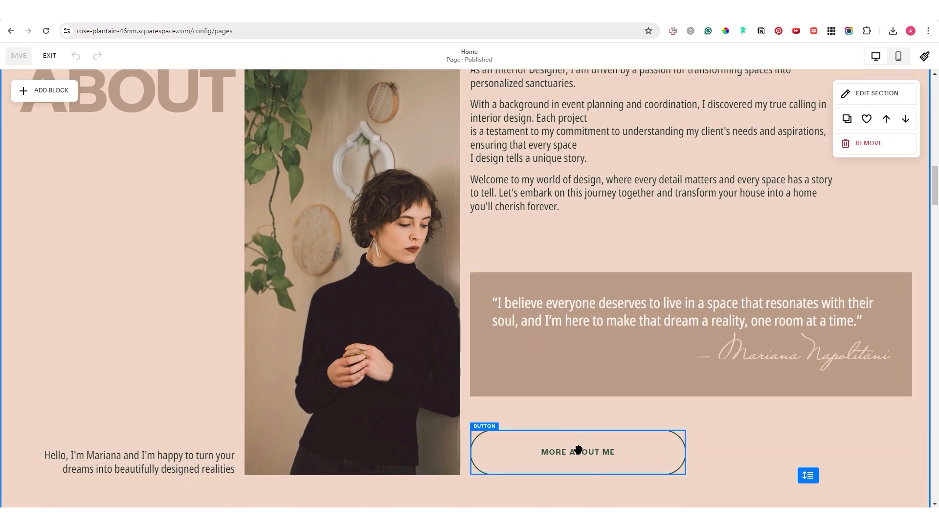
Move the About section one place down the page and then back up.
click(906, 120)
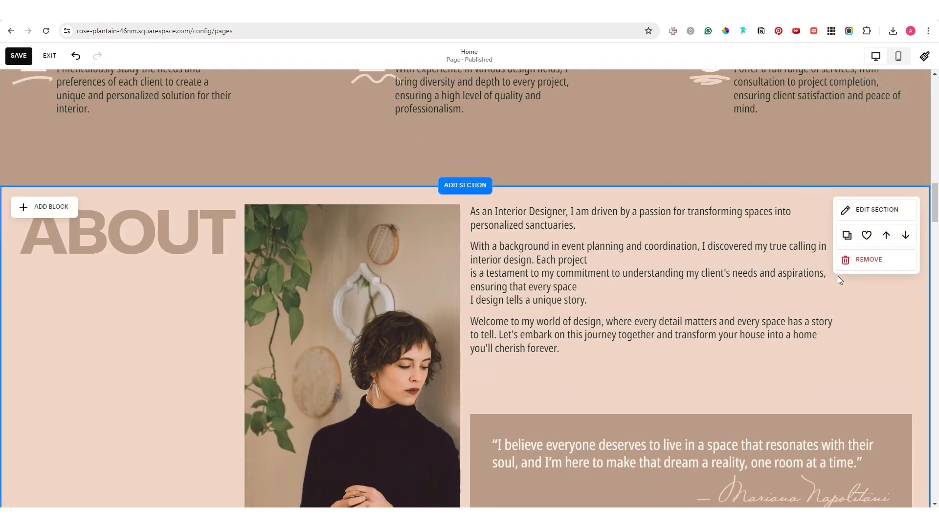
click(887, 236)
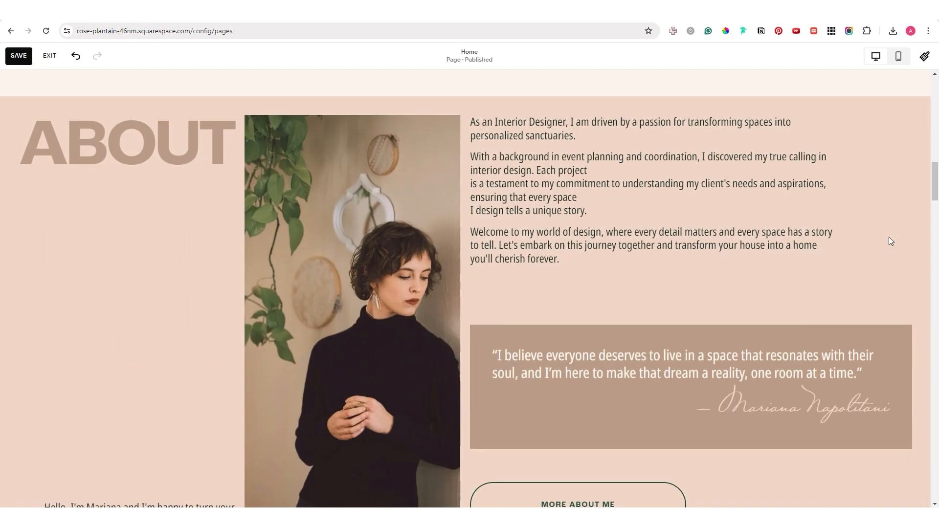
Add the staggered two-quote layout from the Testimonials section templates directly below the About section.
scroll(883, 248, down, 2)
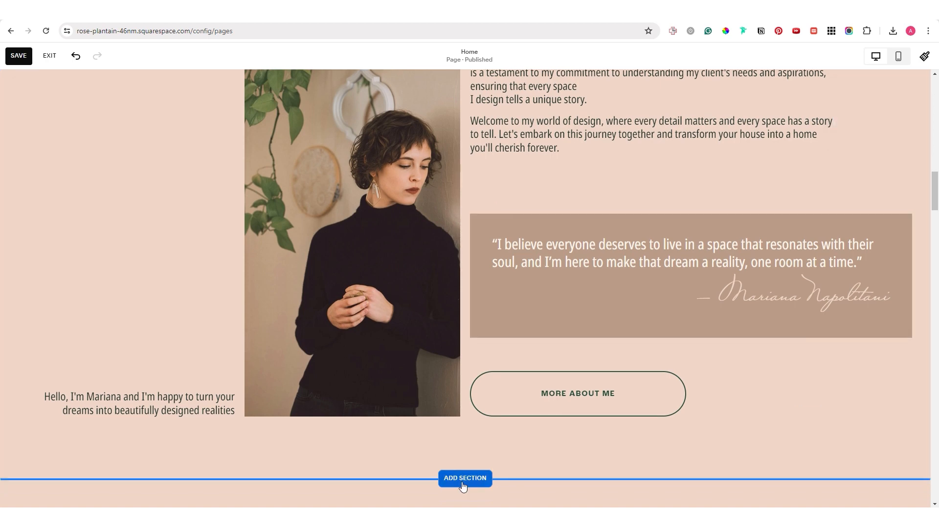
click(461, 482)
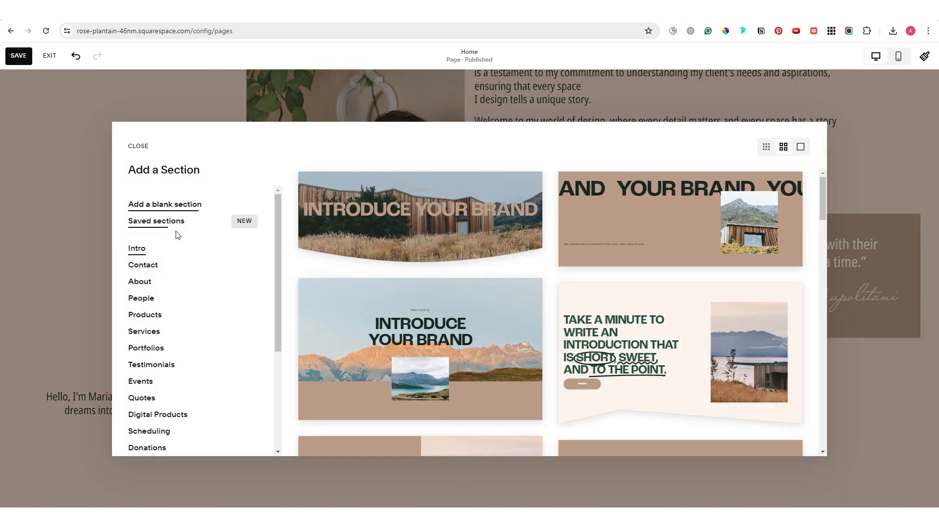
click(148, 282)
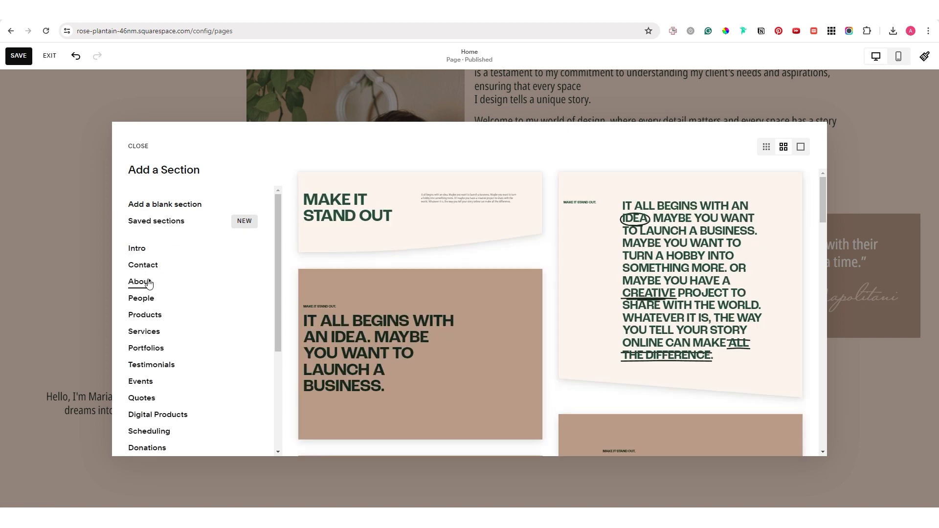
click(150, 303)
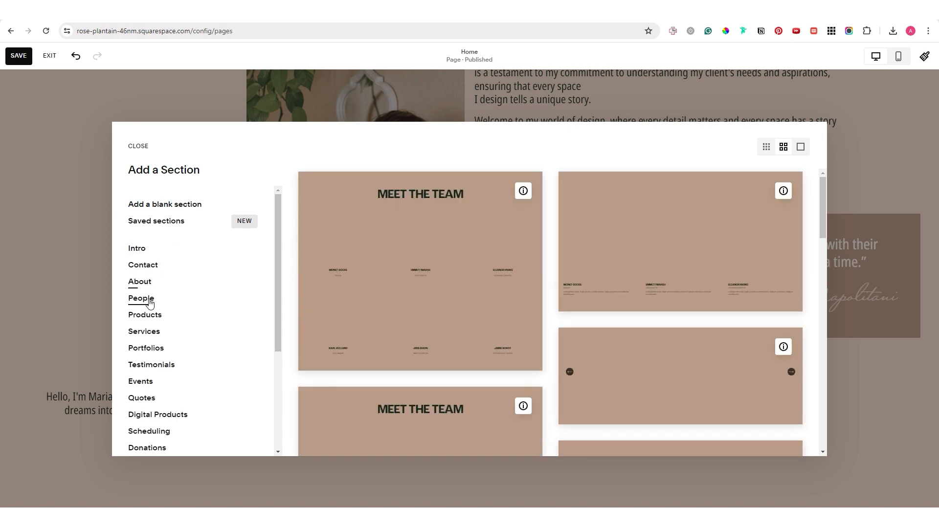
click(152, 374)
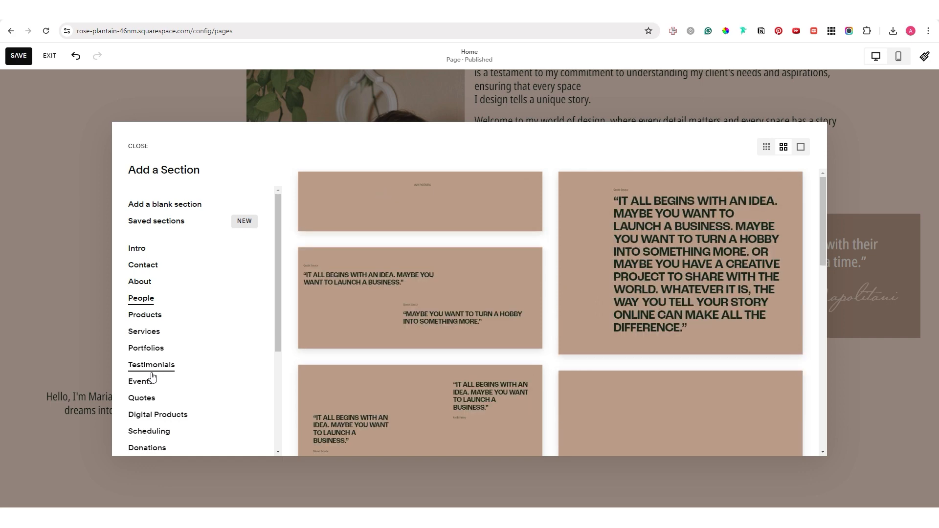
click(363, 322)
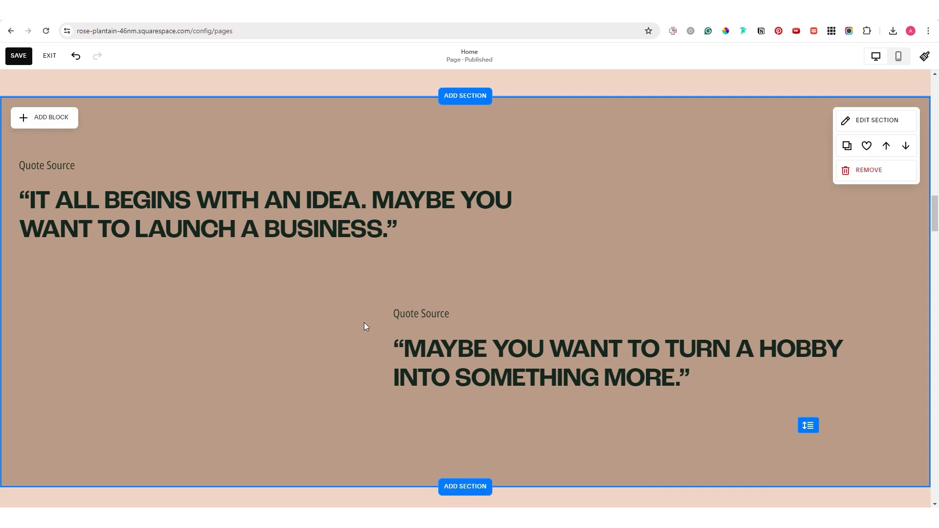
Preview the new quote section in the mobile layout and return to the desktop layout.
click(898, 57)
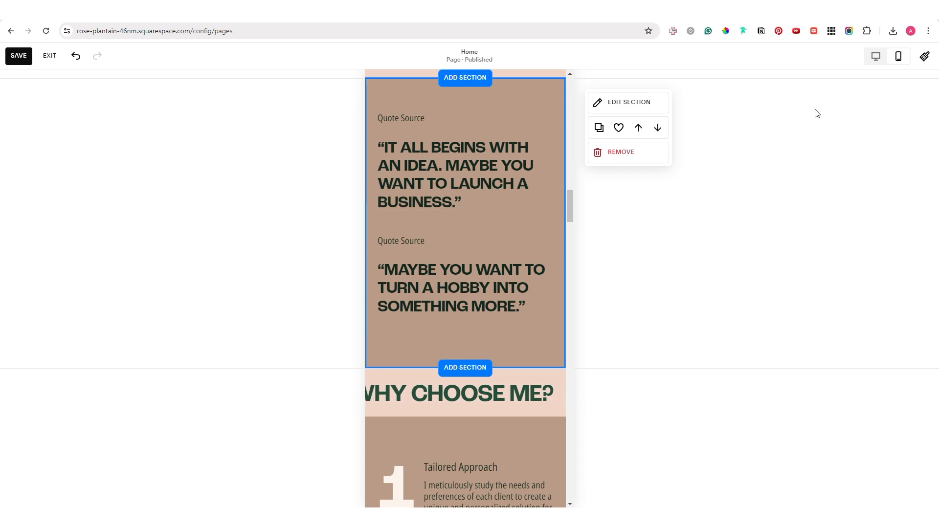
click(875, 56)
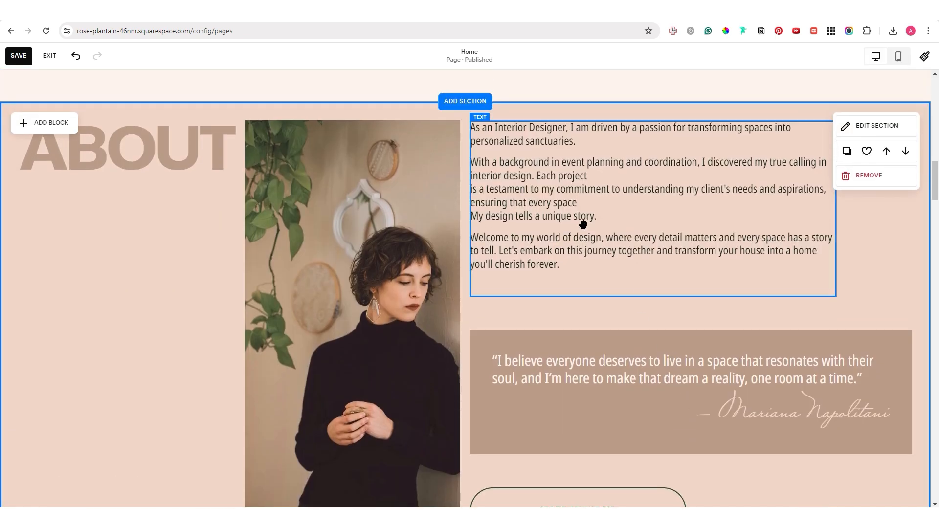
Make the line "My design tells a unique story." in the About text bold and italic.
double_click(585, 237)
drag(597, 215, 469, 215)
click(554, 100)
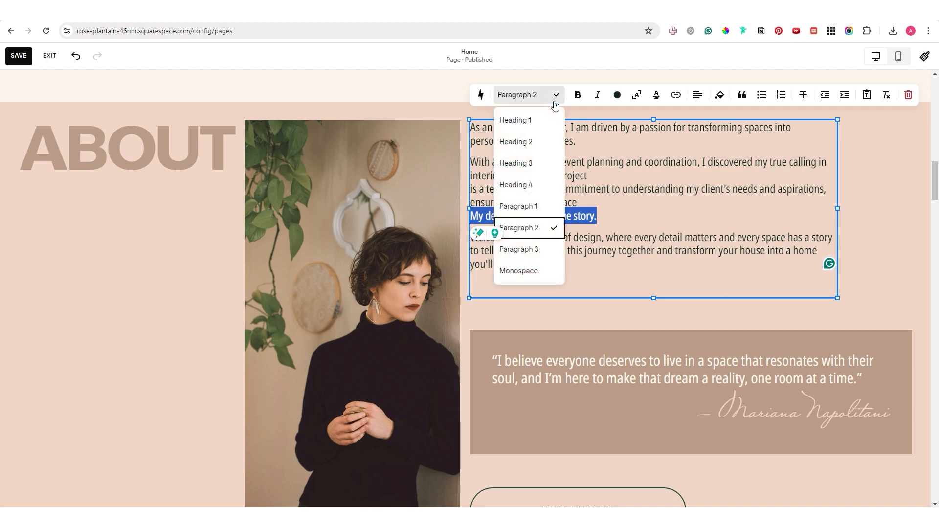
click(554, 104)
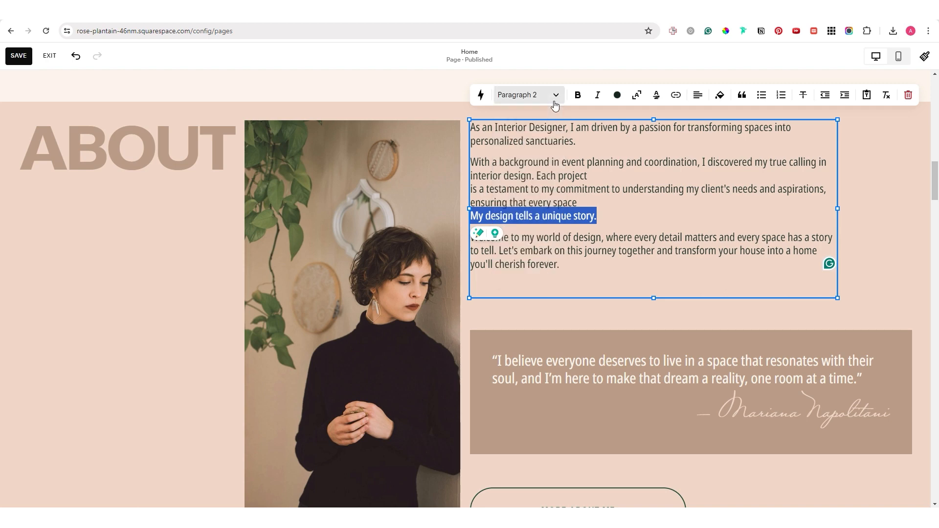
click(584, 99)
click(594, 99)
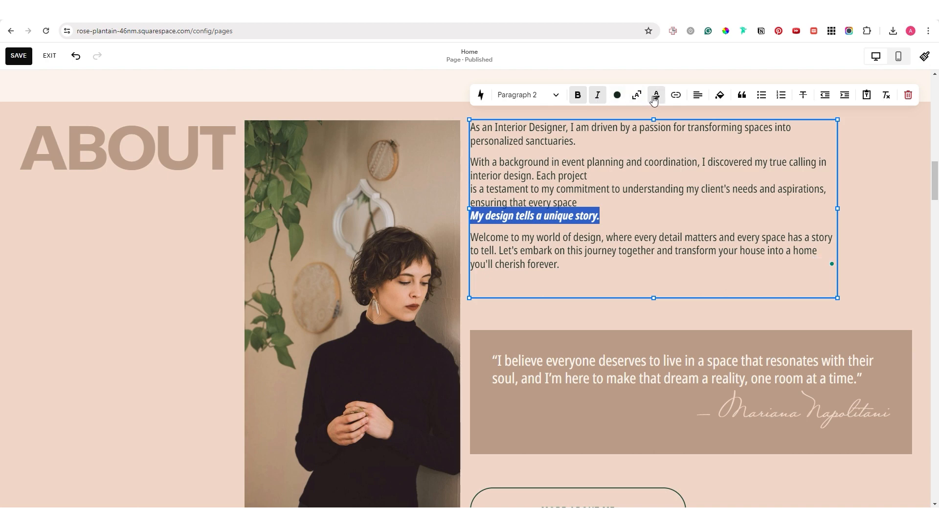
Apply the hand-drawn circle highlight to the line "My design tells a unique story.".
click(655, 96)
click(908, 182)
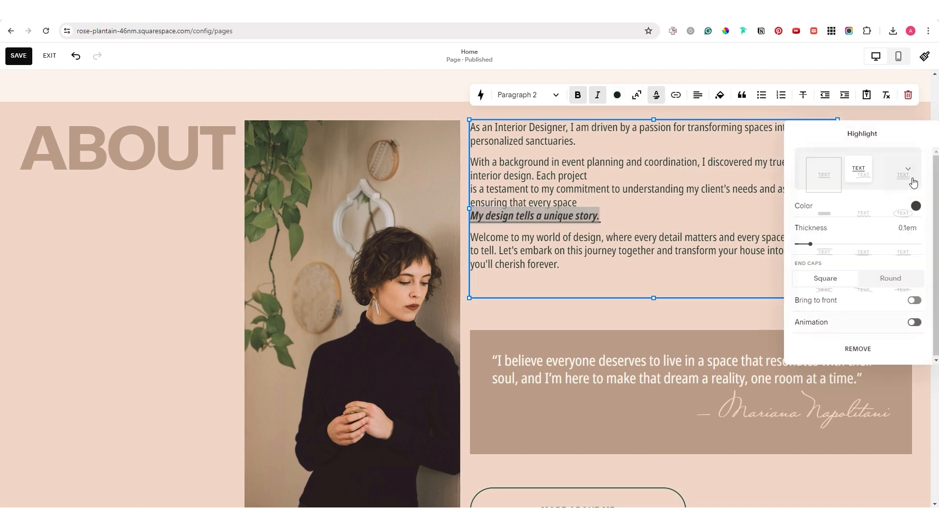
click(902, 209)
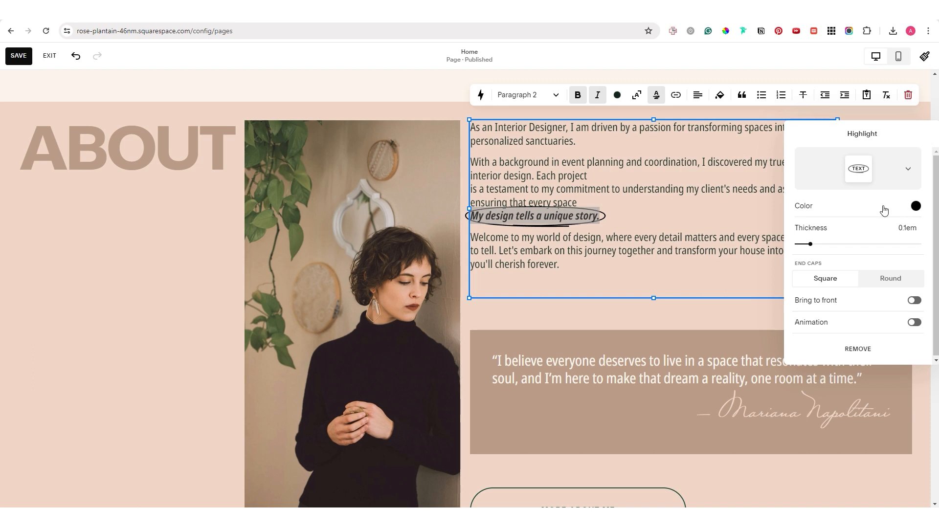
Change the text colour of "My design tells a unique story." to the palette's brown.
click(617, 98)
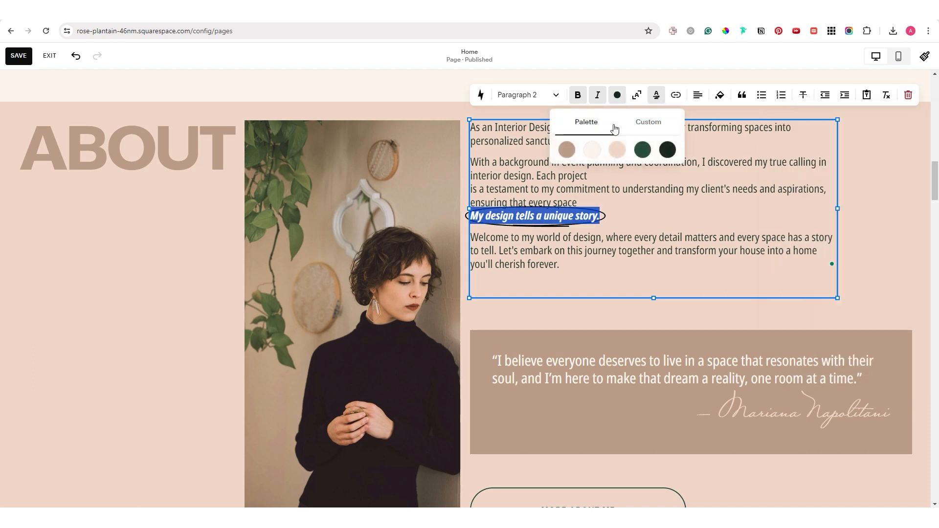
click(617, 150)
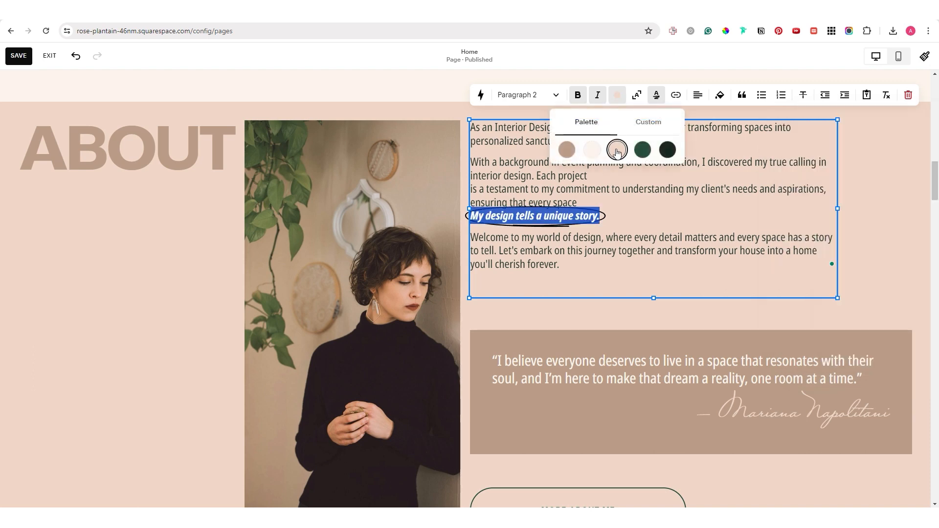
click(566, 149)
click(648, 219)
Replace the About section's portrait with the free stock image of a woman packing a laptop, found by searching "woman".
scroll(434, 235, down, 1)
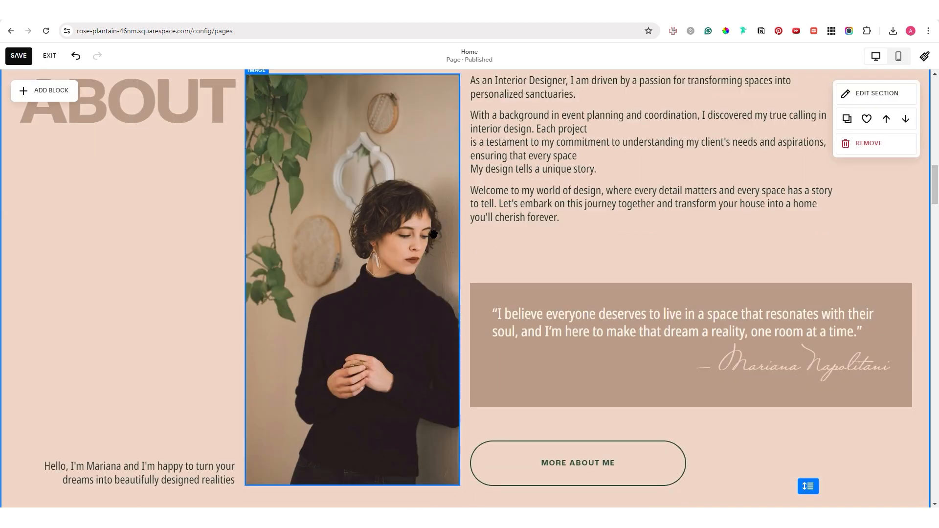
click(373, 205)
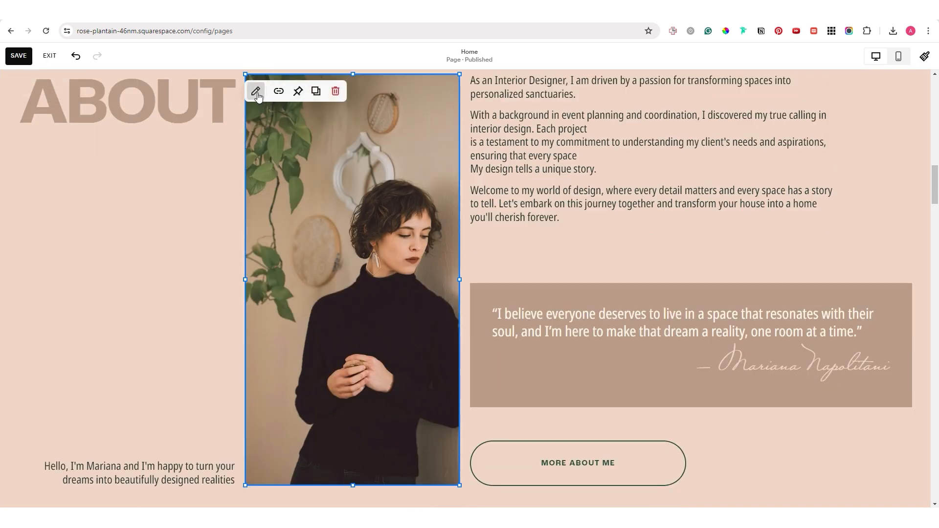
click(255, 91)
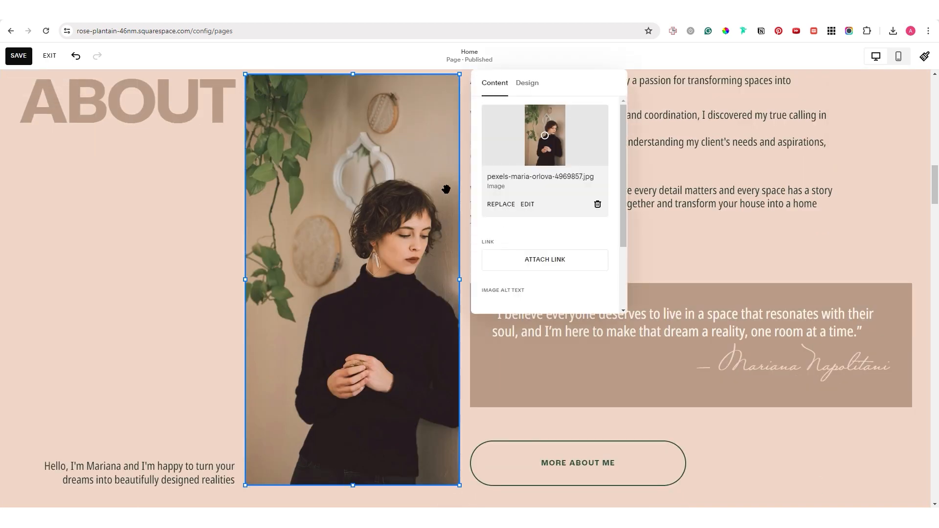
click(502, 207)
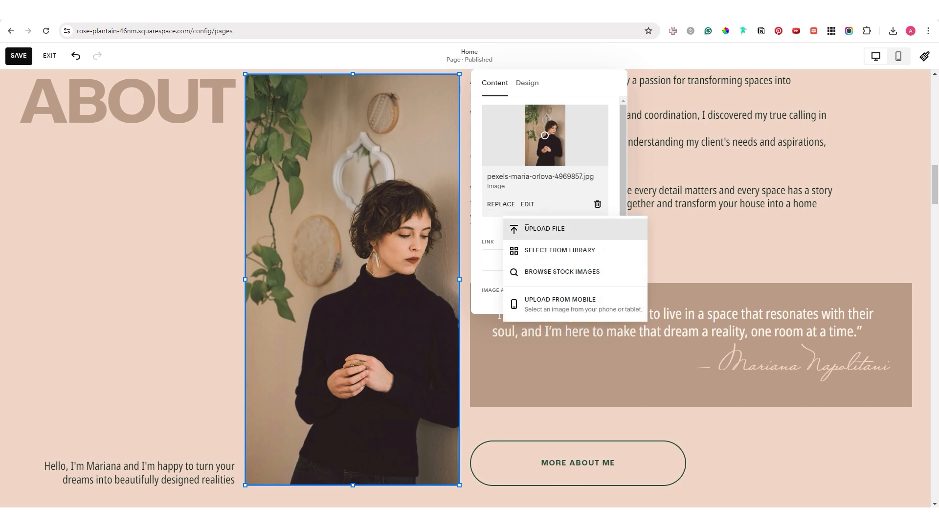
click(538, 271)
click(316, 166)
text(w)
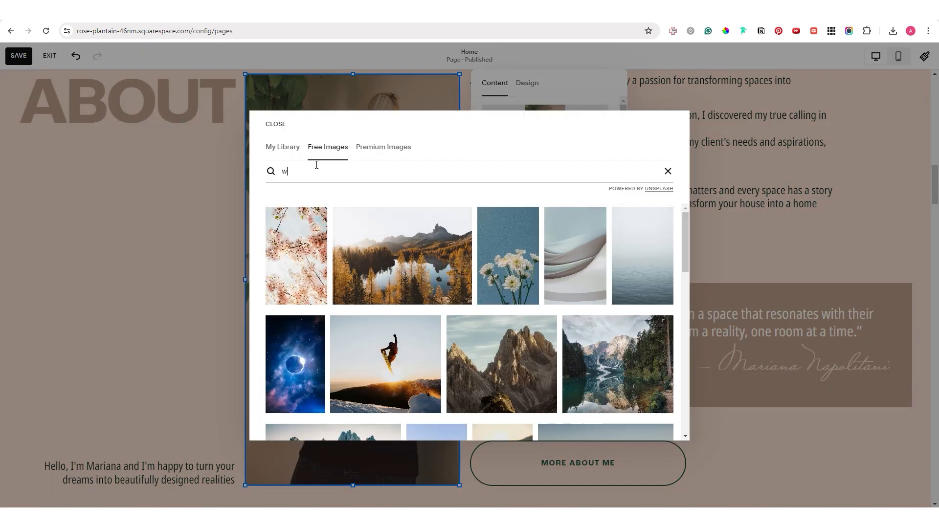
text(oman)
scroll(352, 235, down, 5)
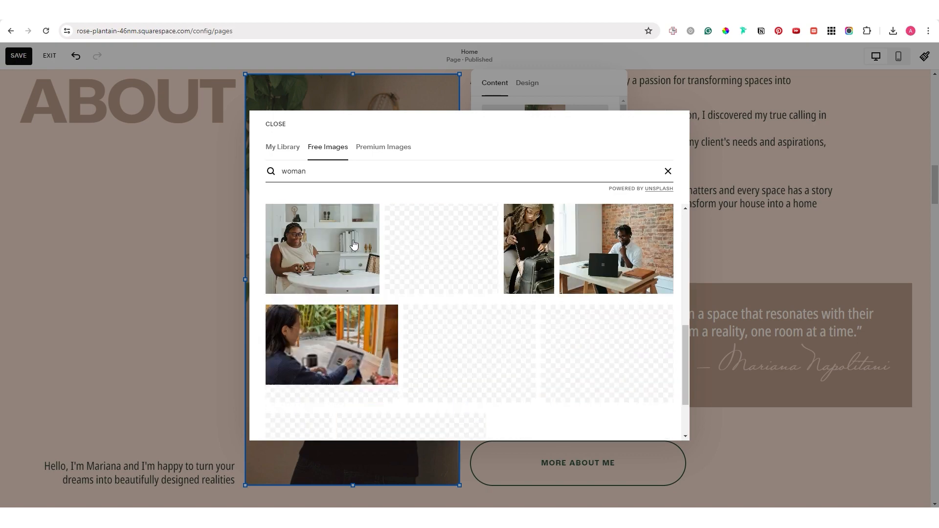
click(527, 249)
click(338, 398)
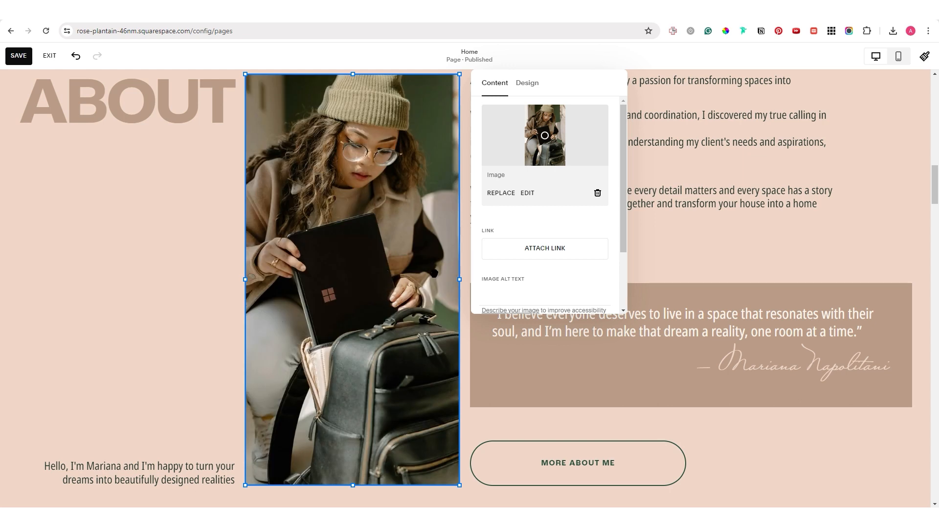
Mask the About section's image with the 2:3 shape made of three stacked rounded lobes and close the image settings.
click(537, 86)
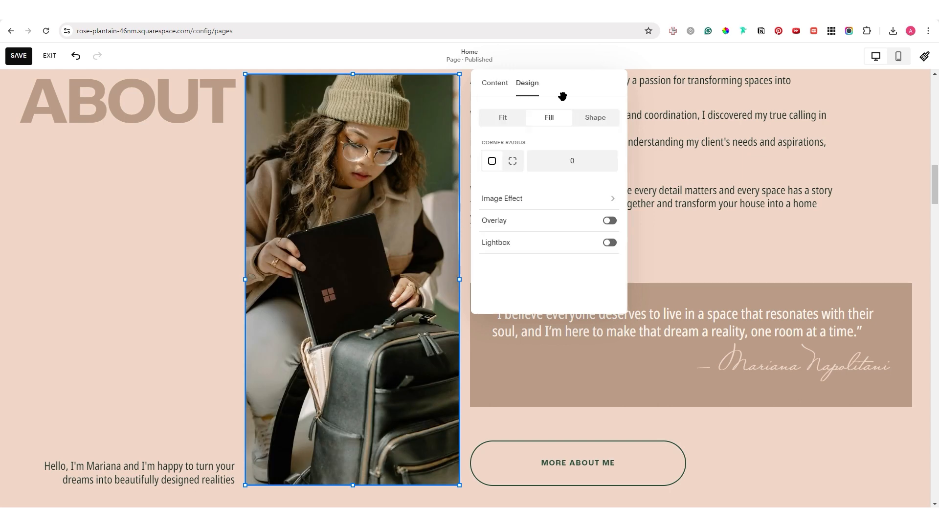
click(579, 117)
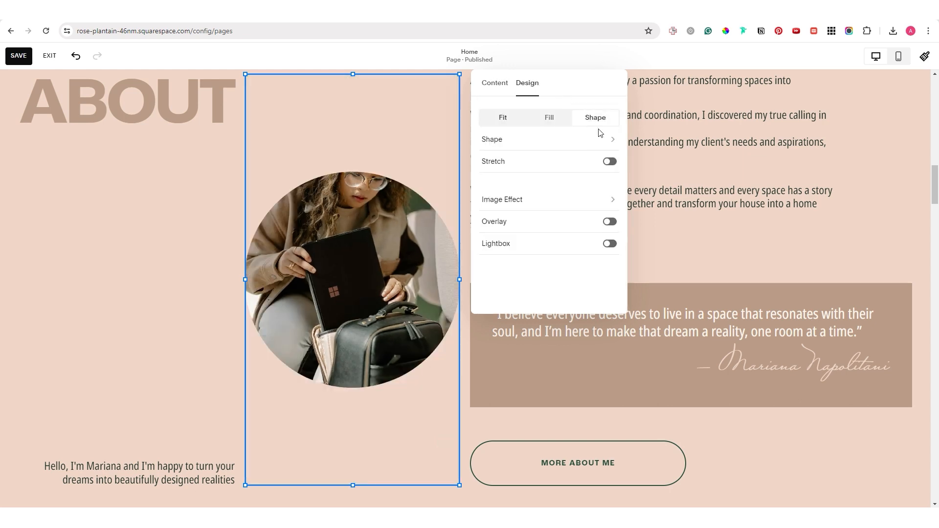
click(609, 141)
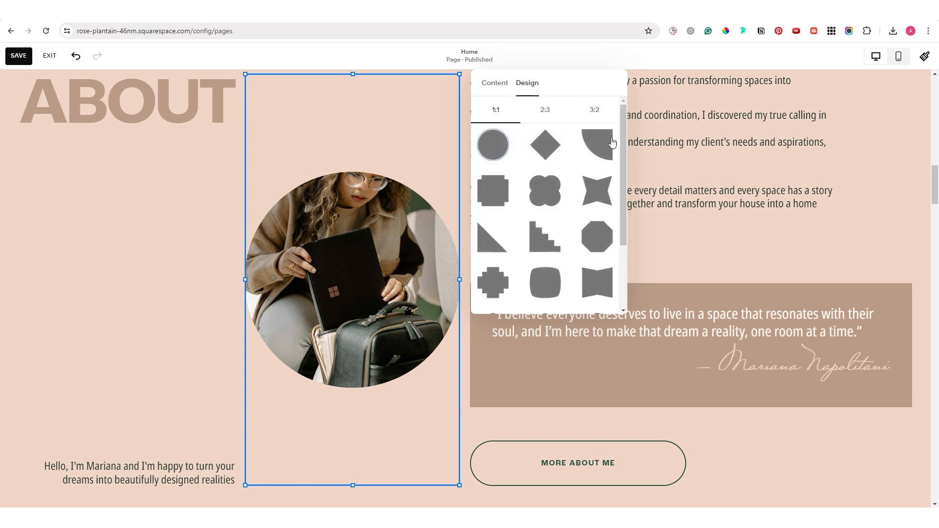
click(551, 115)
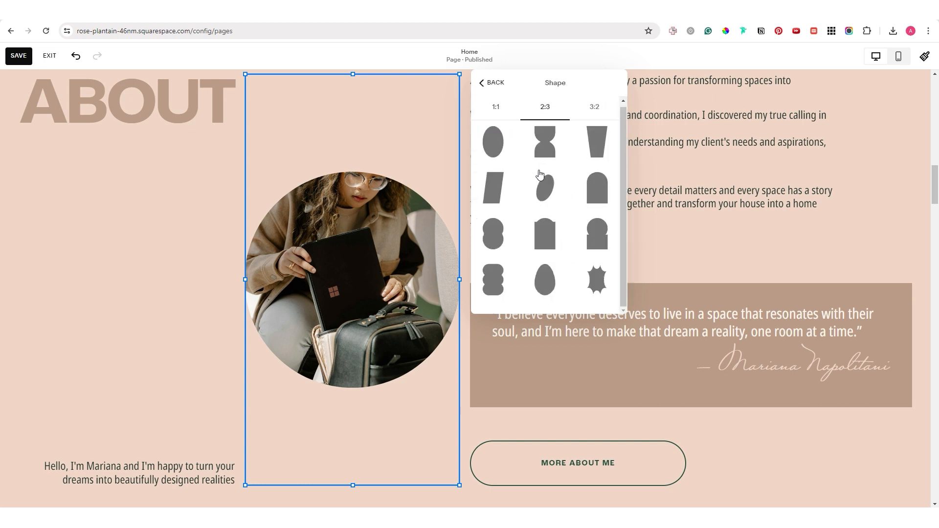
click(496, 277)
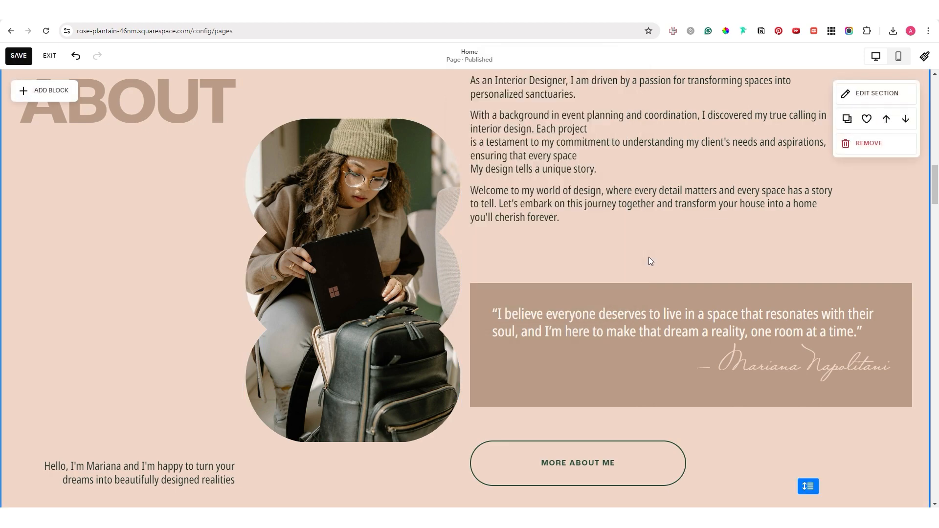
click(649, 258)
Set the free stock image of a mountain lake framed by forest as the How It Works section's background.
drag(934, 204, 934, 286)
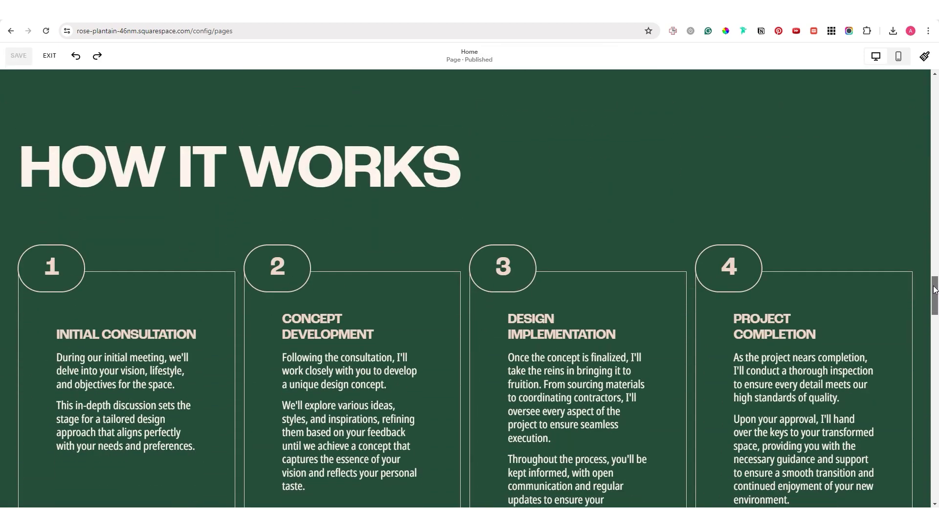
mouse_move(855, 231)
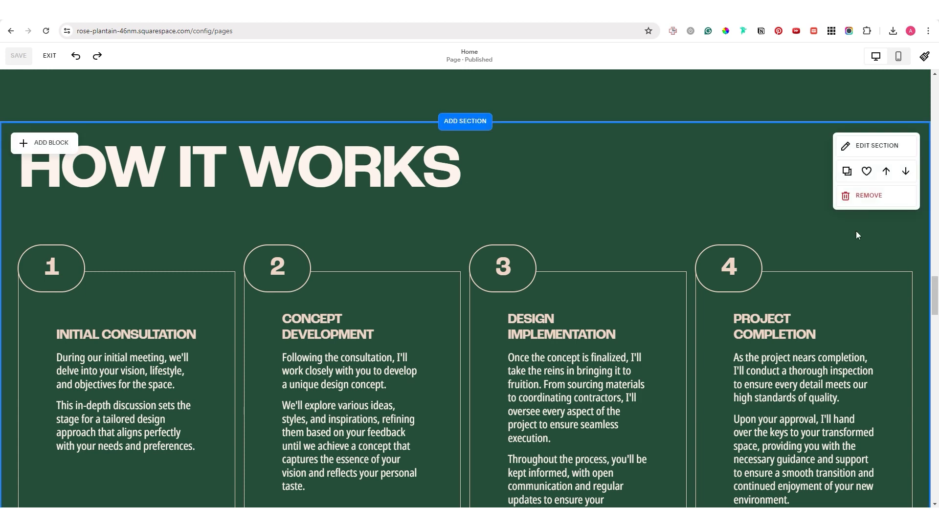
click(877, 147)
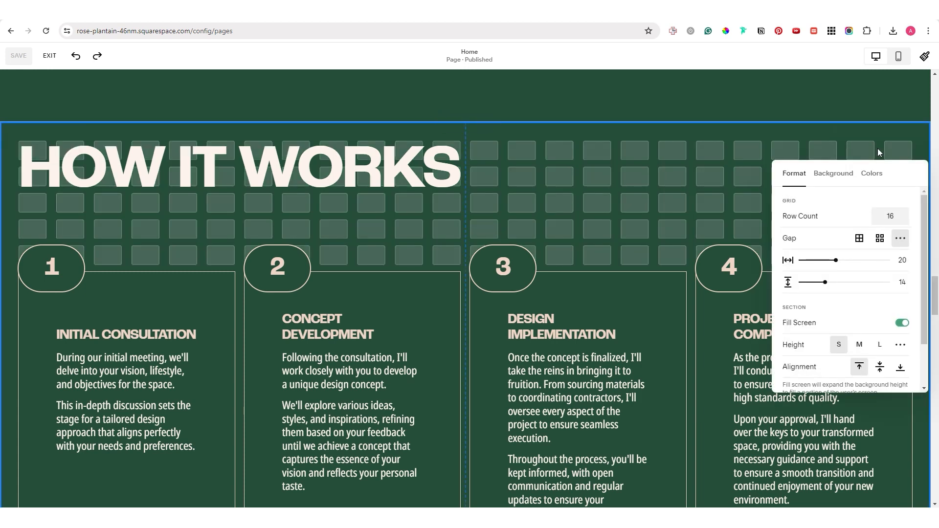
click(839, 173)
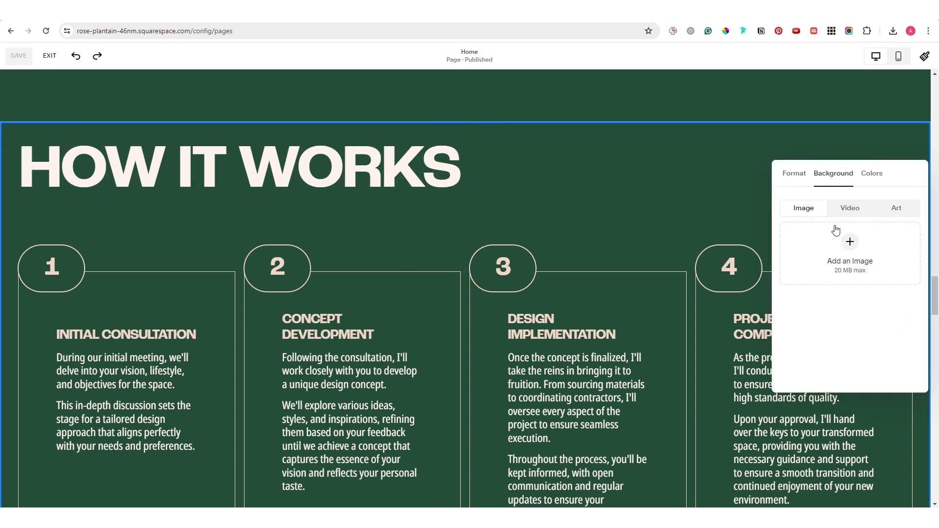
click(849, 241)
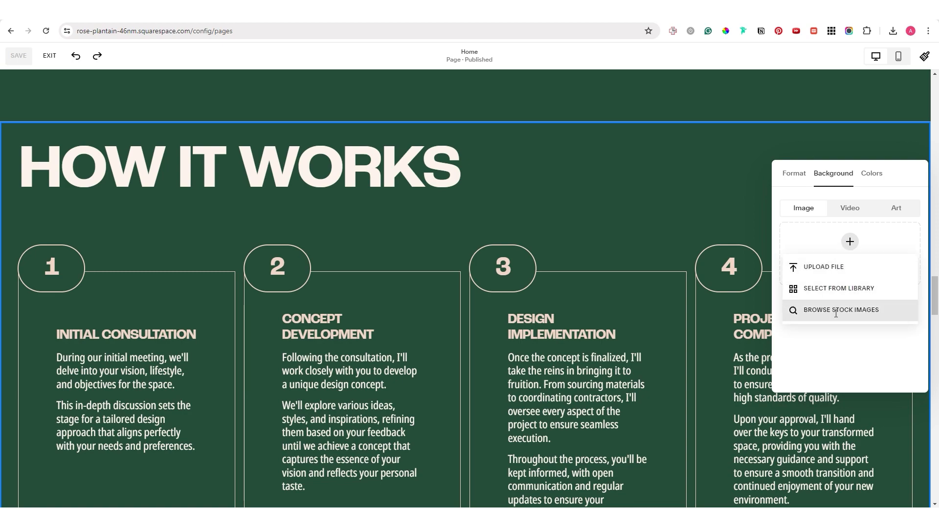
click(836, 311)
scroll(479, 348, down, 10)
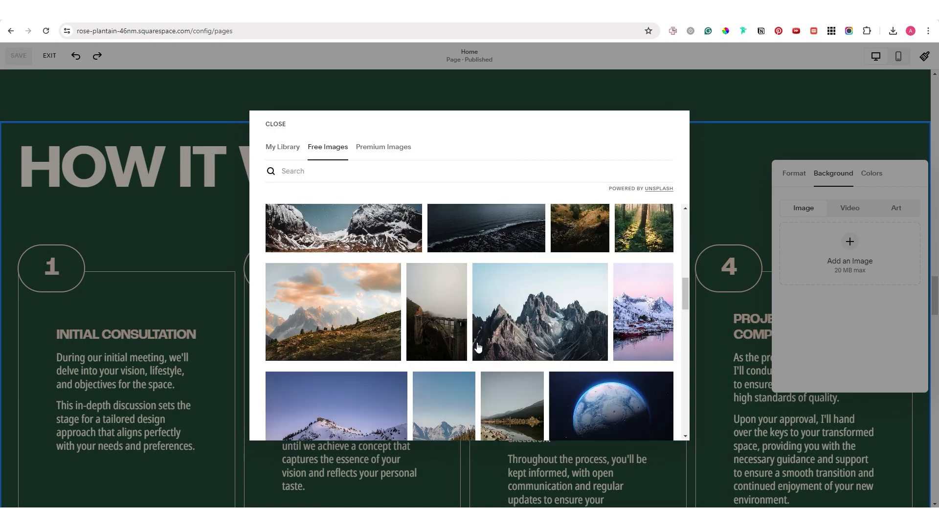
scroll(478, 348, up, 8)
click(606, 270)
click(606, 312)
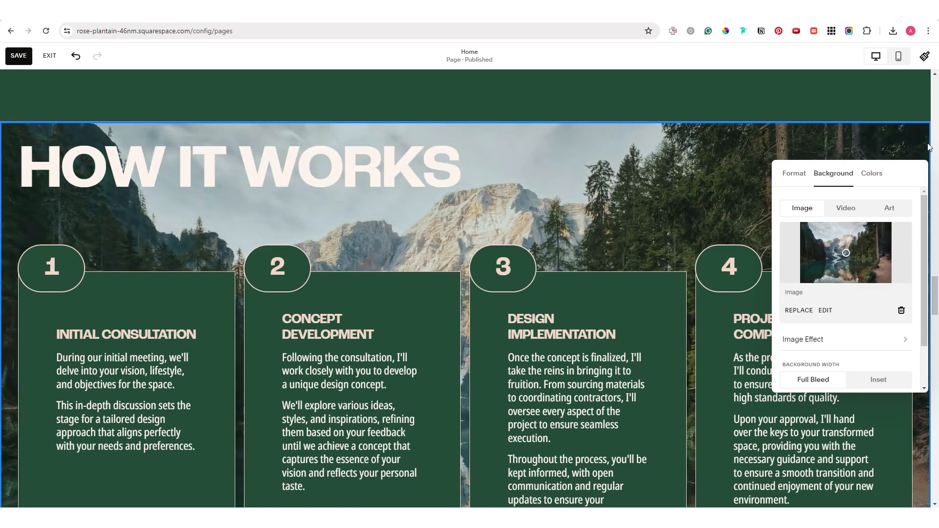
click(929, 148)
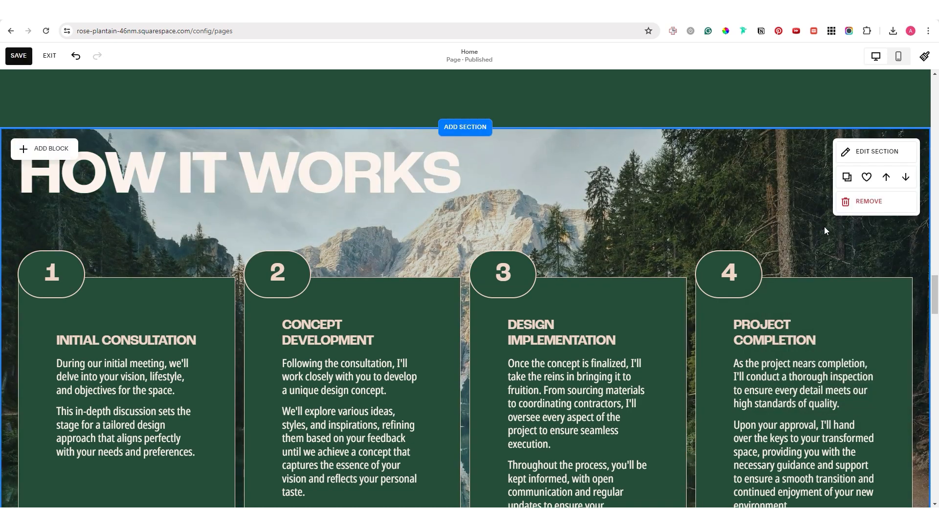
Open the Services section's Learn More button content settings and inspect its page link, then close them.
scroll(793, 224, up, 4)
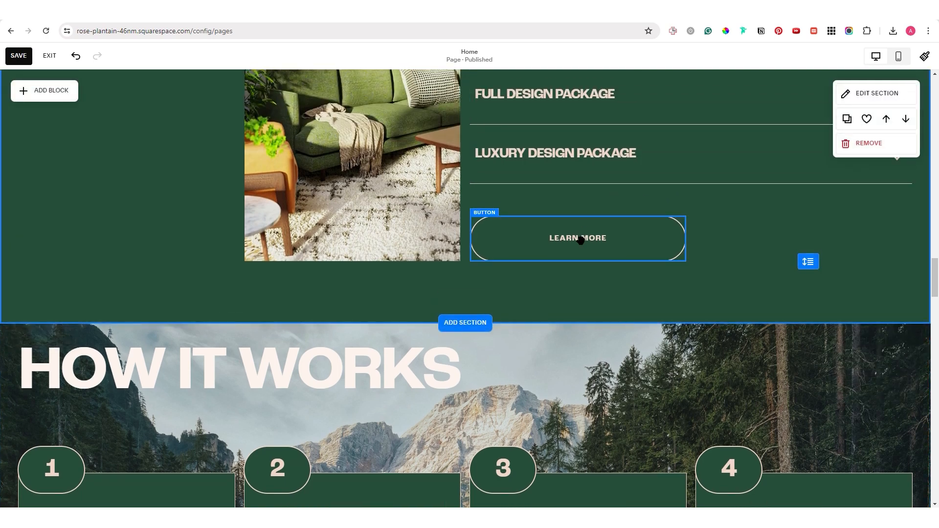
click(580, 240)
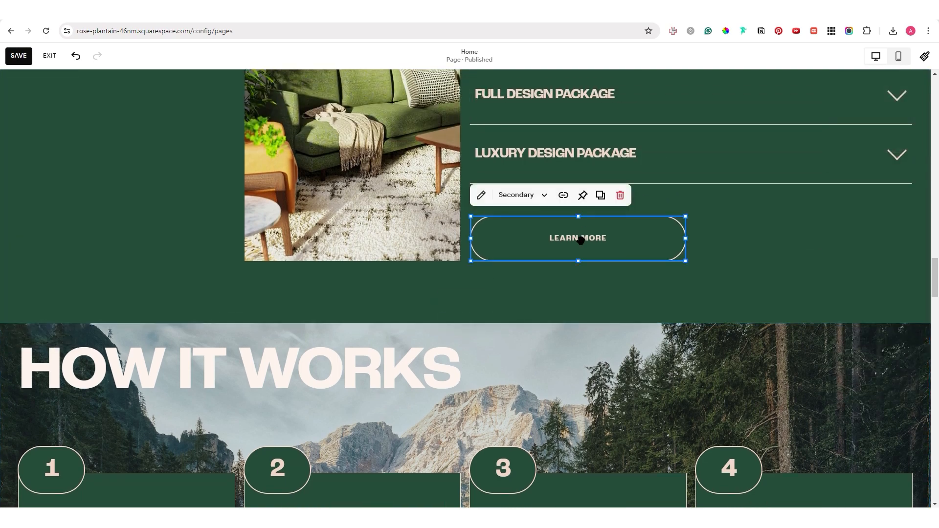
click(480, 195)
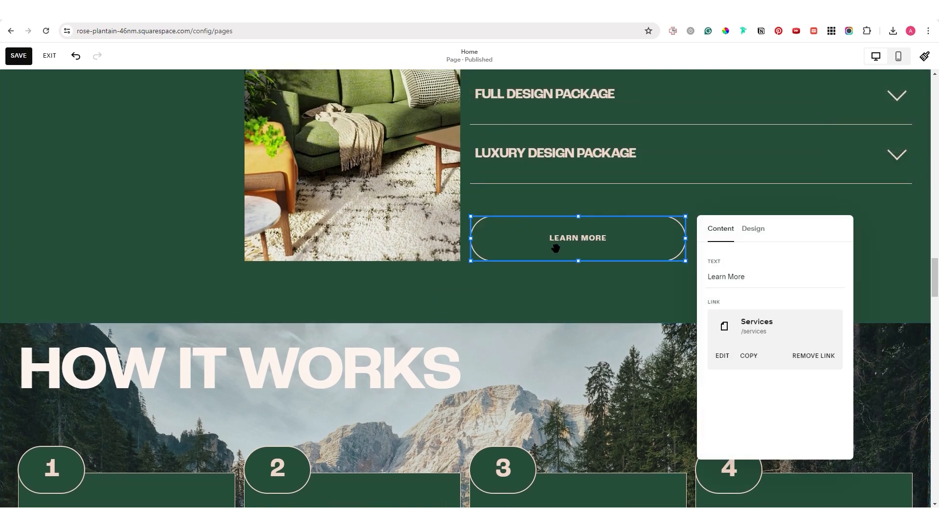
click(723, 355)
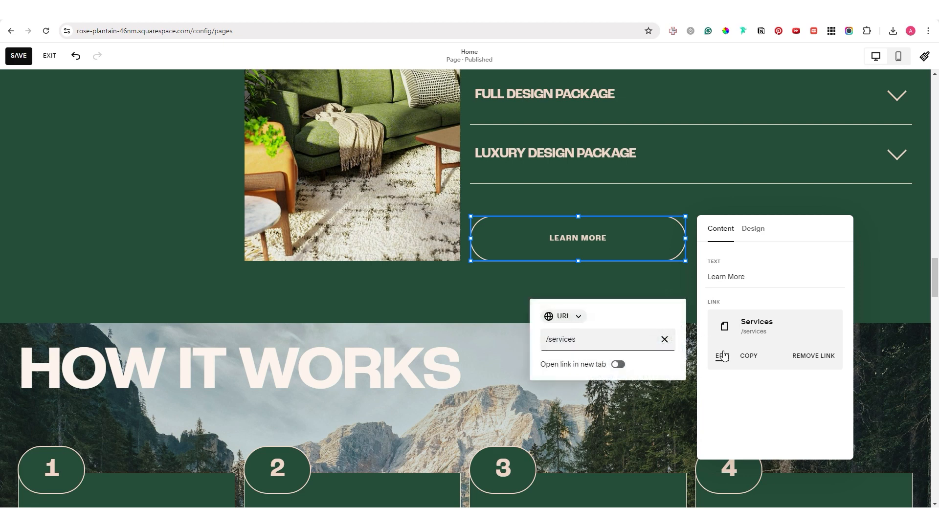
click(649, 337)
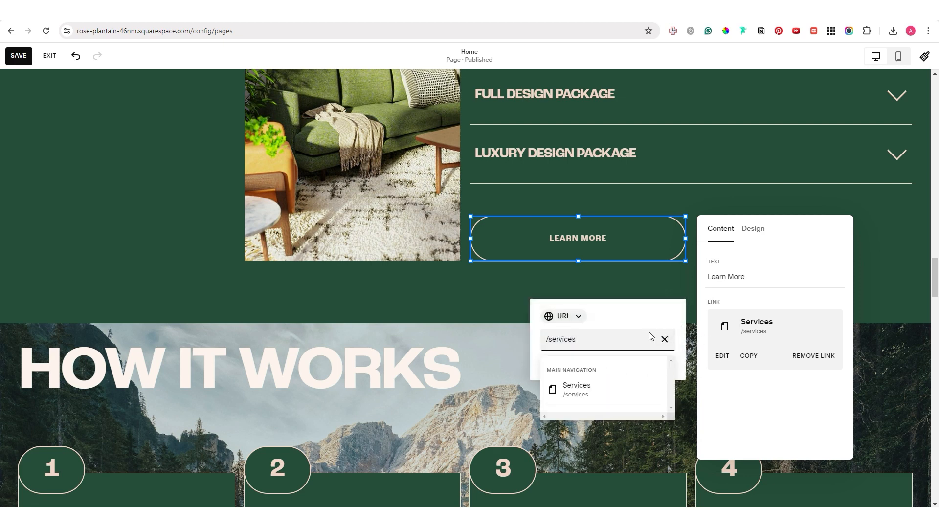
click(592, 271)
click(579, 272)
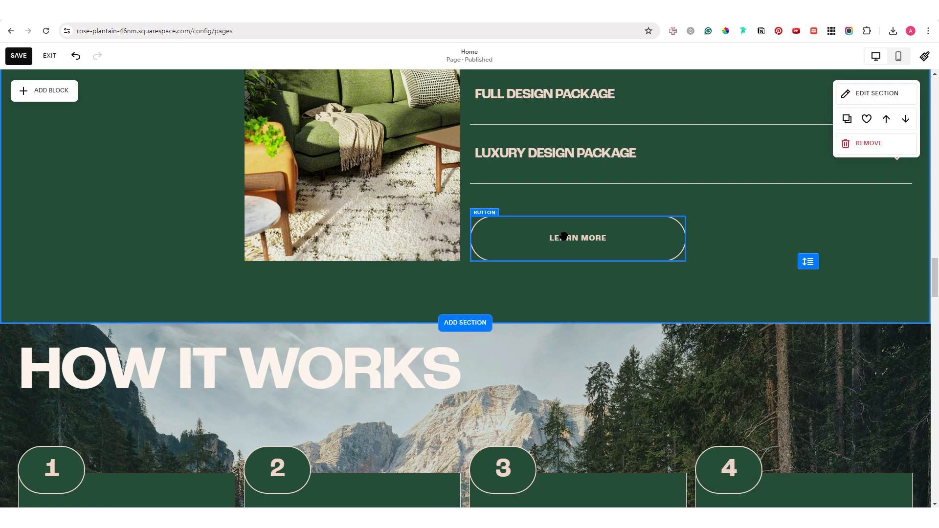
Examine the link types available for the Learn More button, such as URL, file, email and phone.
click(563, 237)
click(564, 198)
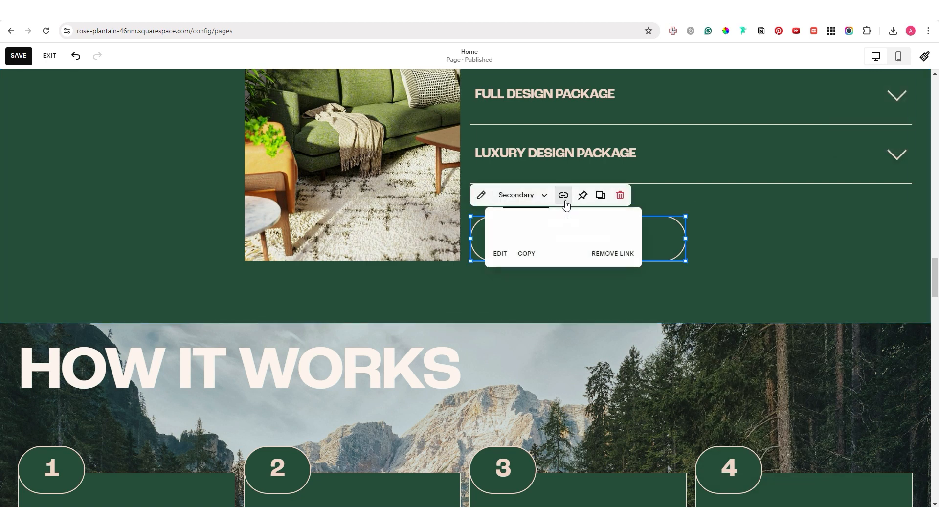
click(501, 253)
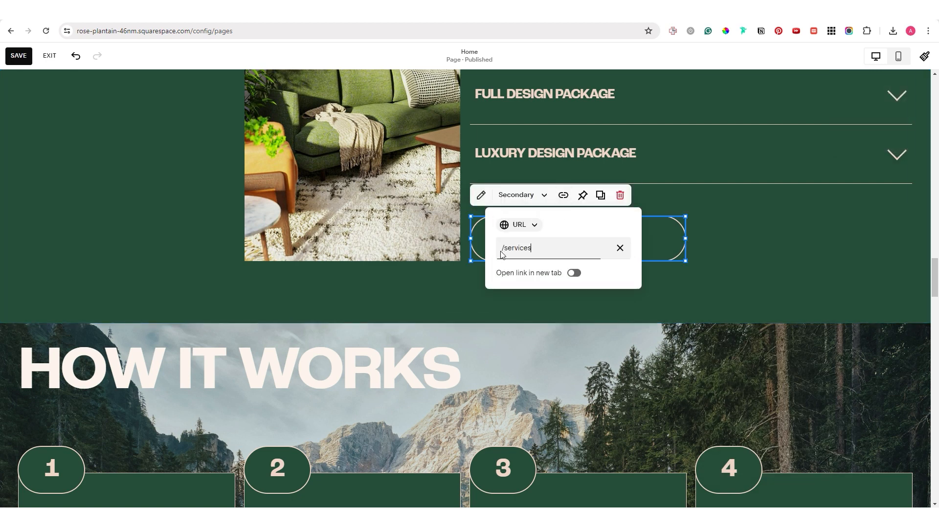
click(534, 225)
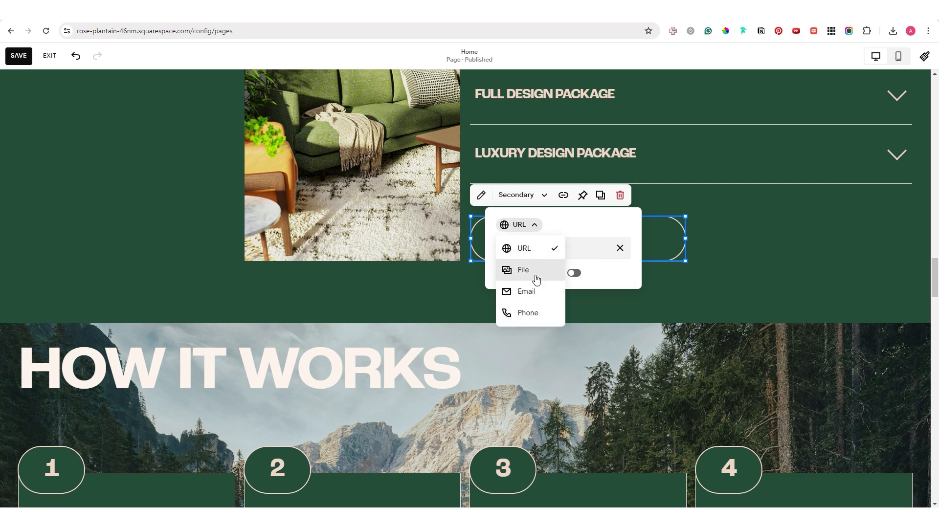
click(591, 286)
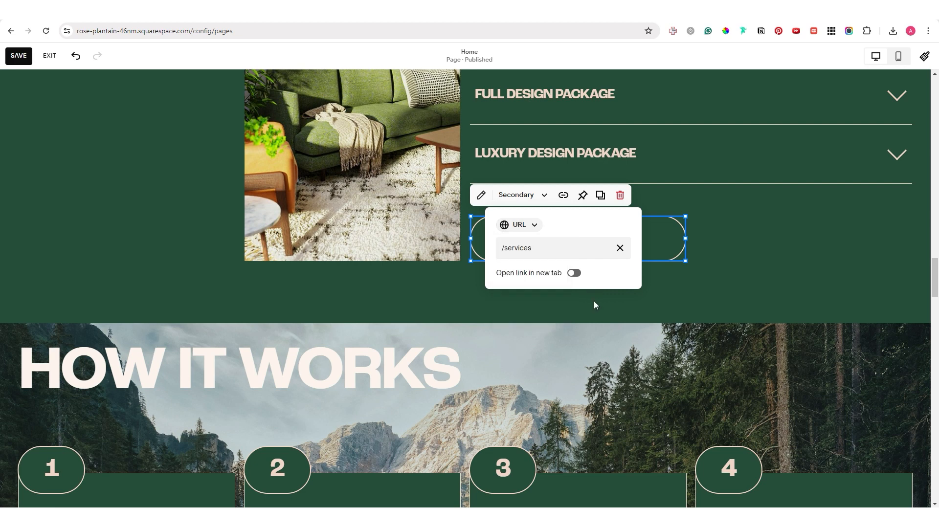
click(594, 302)
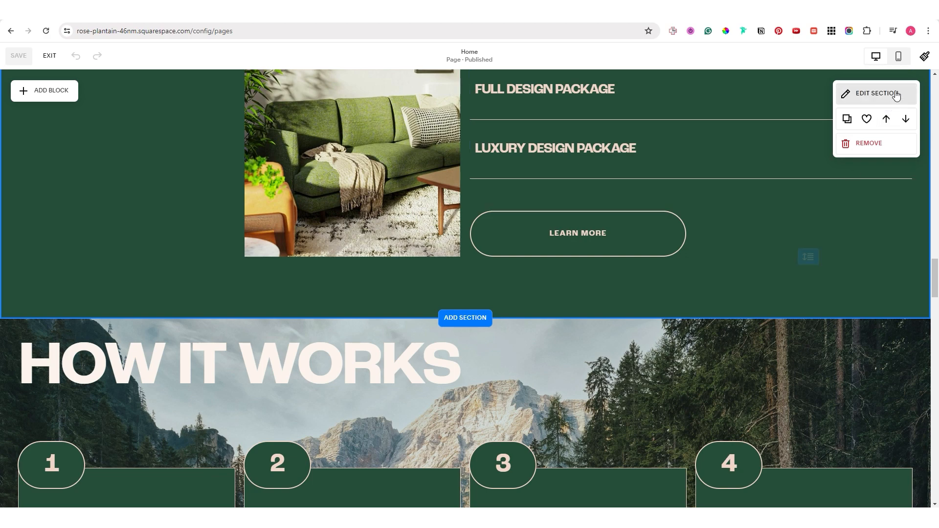
Open the site-wide colour styles and look through the palette and the list of colour themes.
click(922, 61)
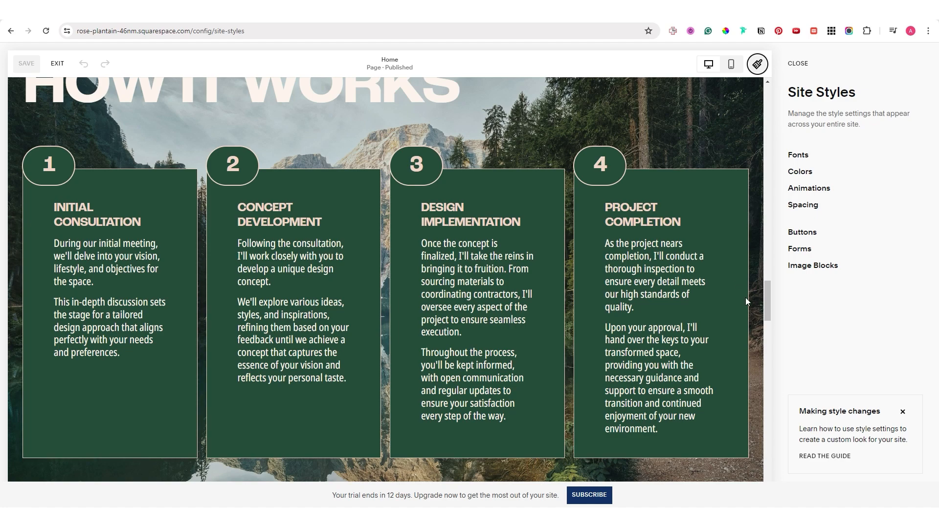
drag(768, 311, 789, 145)
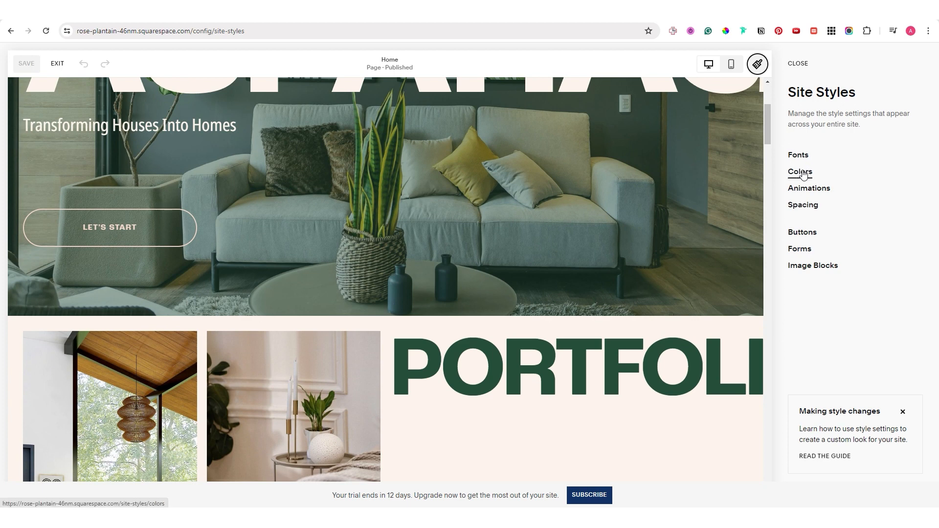
click(802, 173)
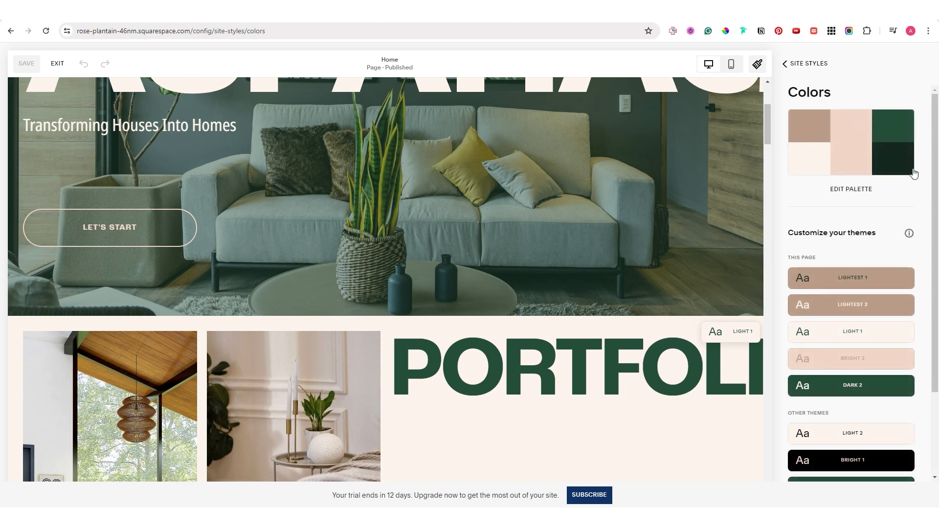
drag(935, 188, 938, 285)
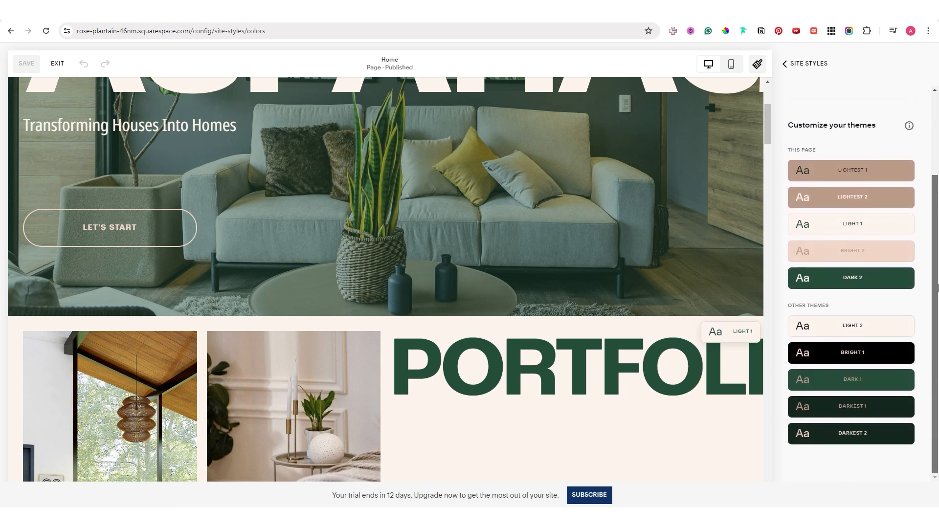
Examine which colour theme each home page section uses, from Portfolio down past How It Works.
scroll(706, 340, down, 3)
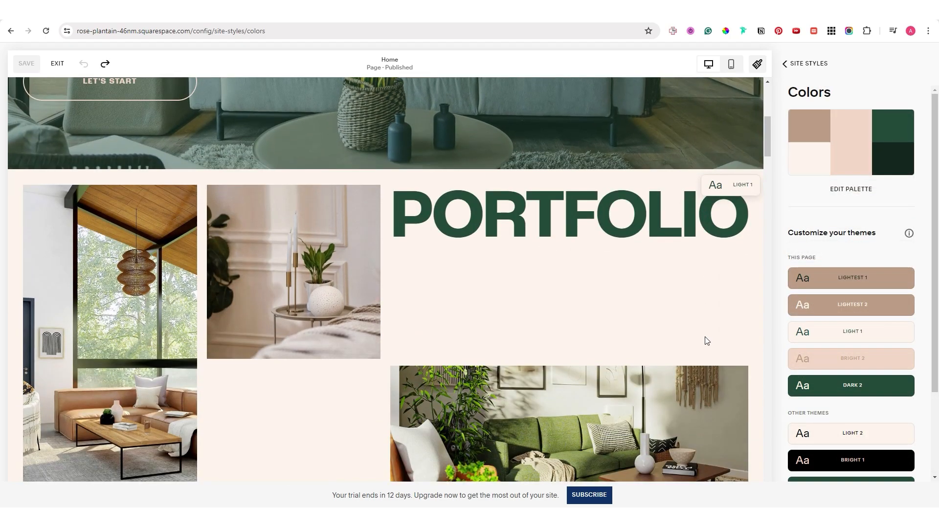
scroll(706, 340, down, 5)
scroll(729, 318, down, 7)
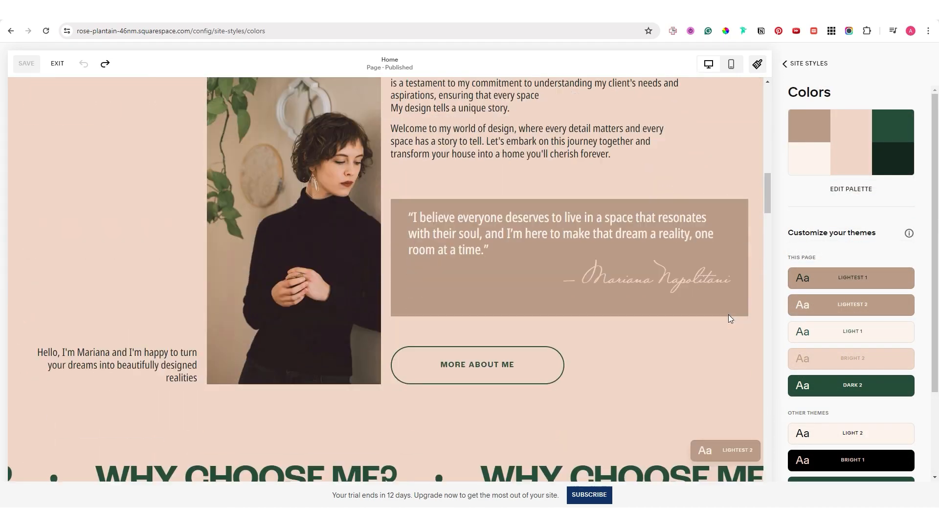
scroll(738, 261, down, 10)
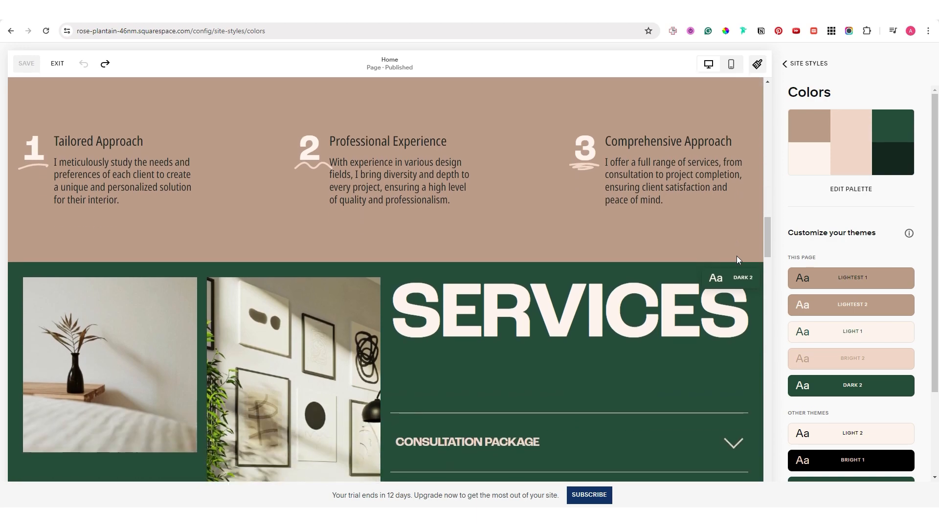
scroll(737, 256, down, 5)
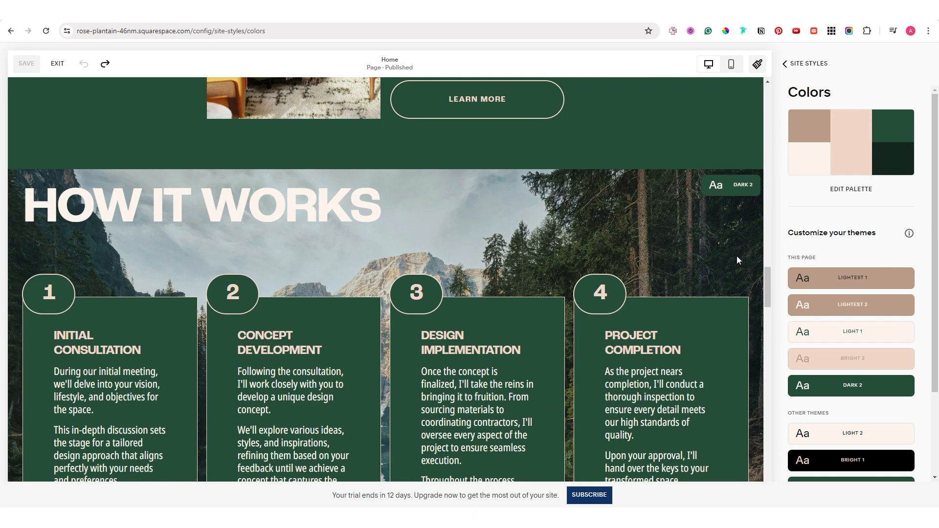
scroll(737, 256, down, 9)
scroll(735, 269, up, 15)
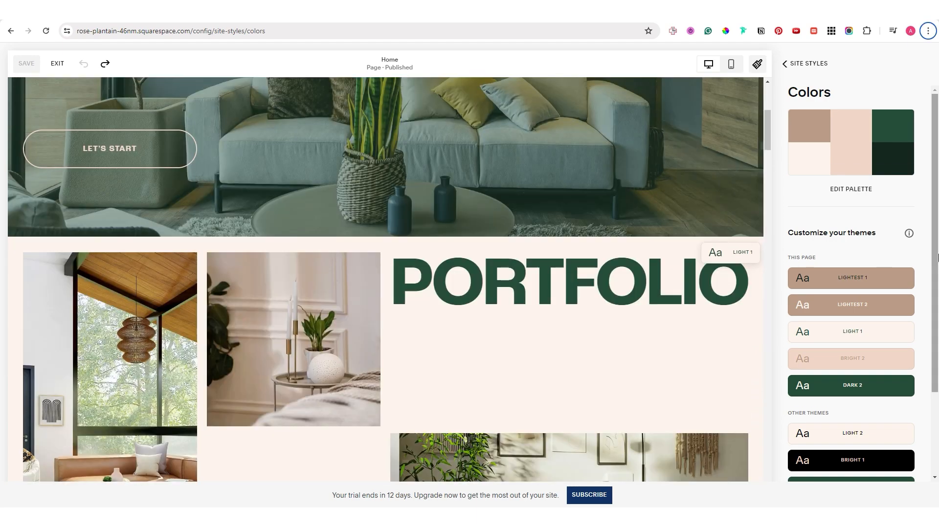
Change the palette's medium green to navy blue #252B4D and check the recoloured themes.
click(895, 135)
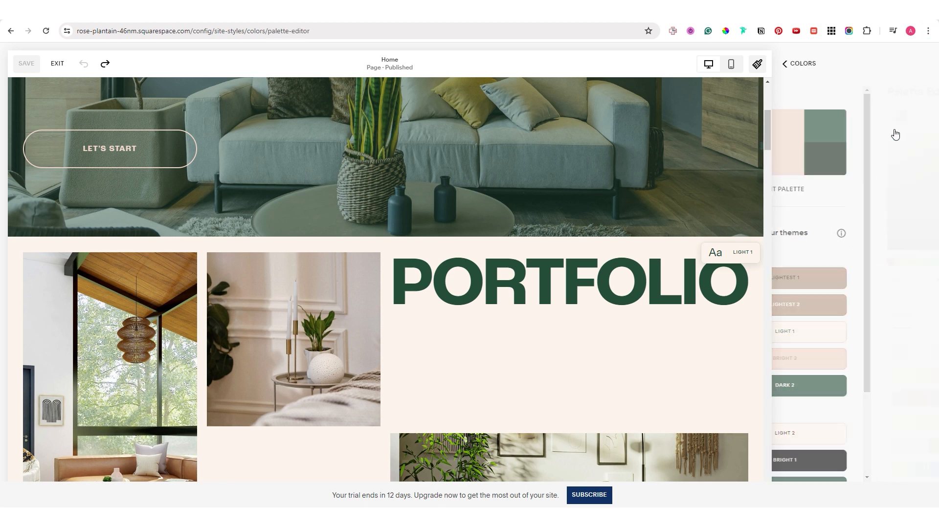
click(875, 117)
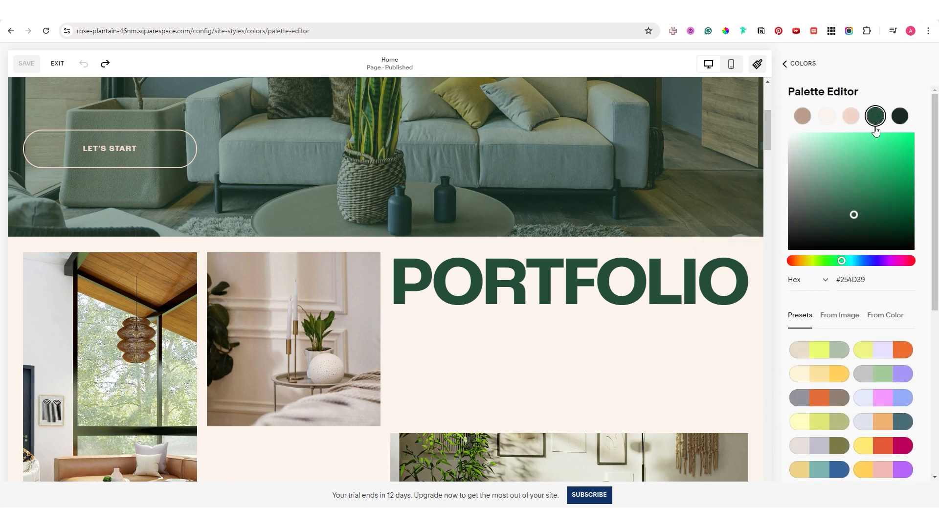
drag(843, 261, 870, 266)
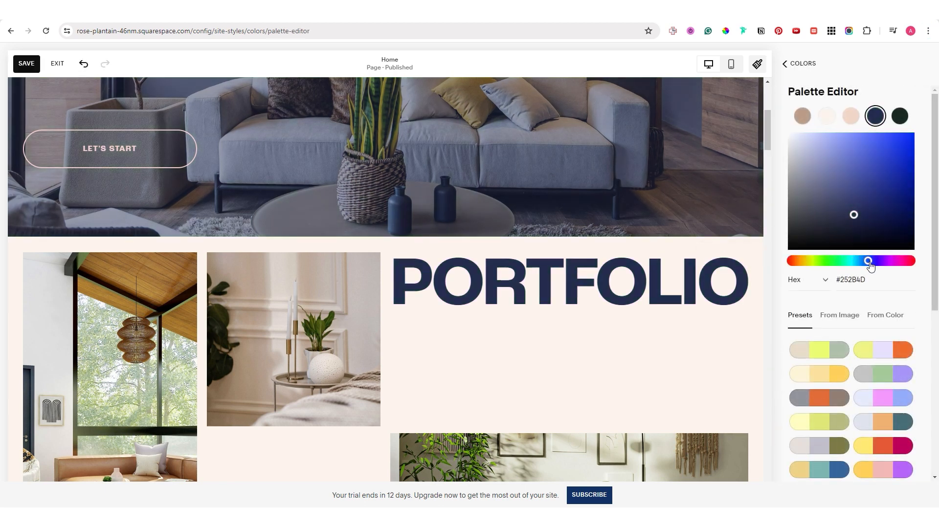
click(791, 68)
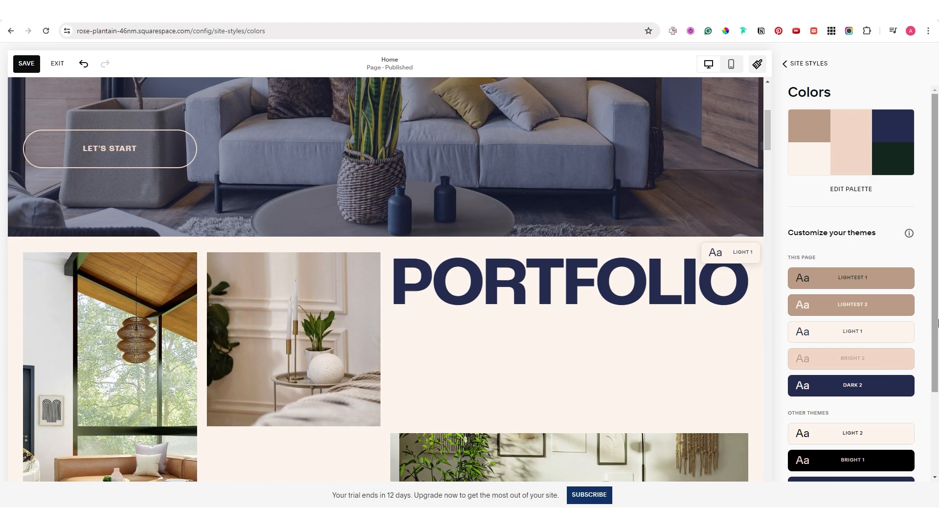
drag(934, 338, 937, 407)
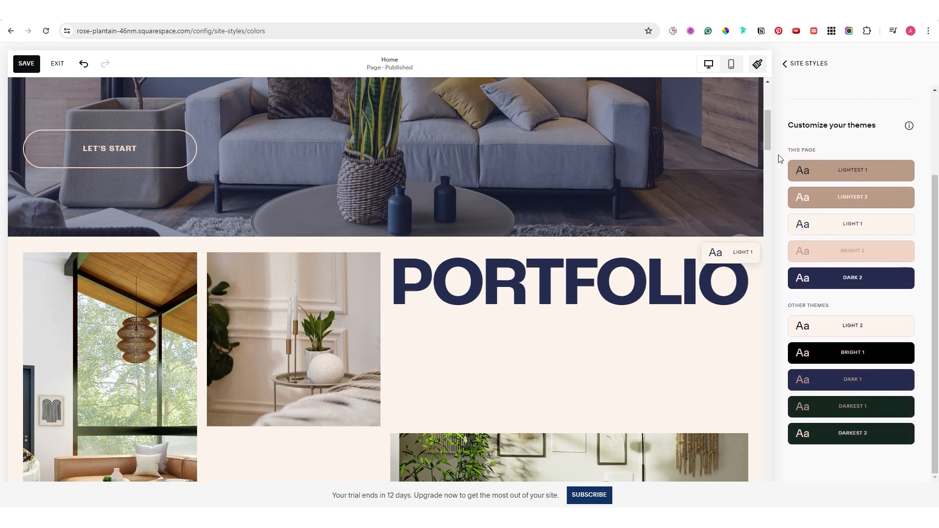
Set the Bright 2 theme's extra large heading colour to the palette's darkest green and check the page's other sections.
drag(767, 143, 771, 348)
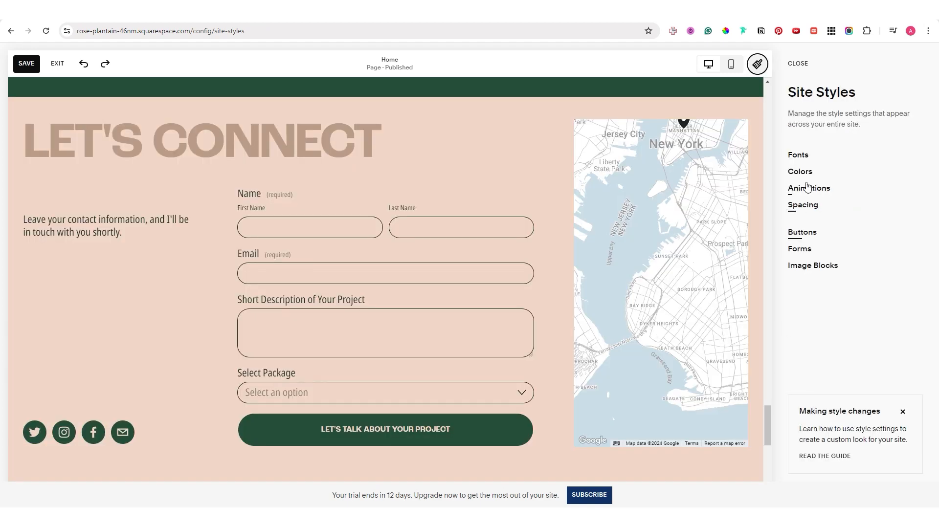
click(805, 175)
click(728, 113)
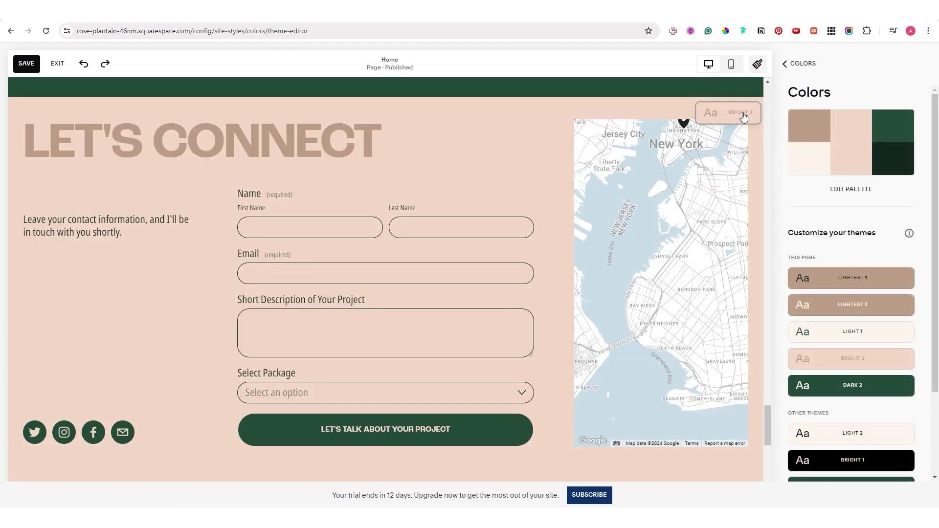
click(371, 143)
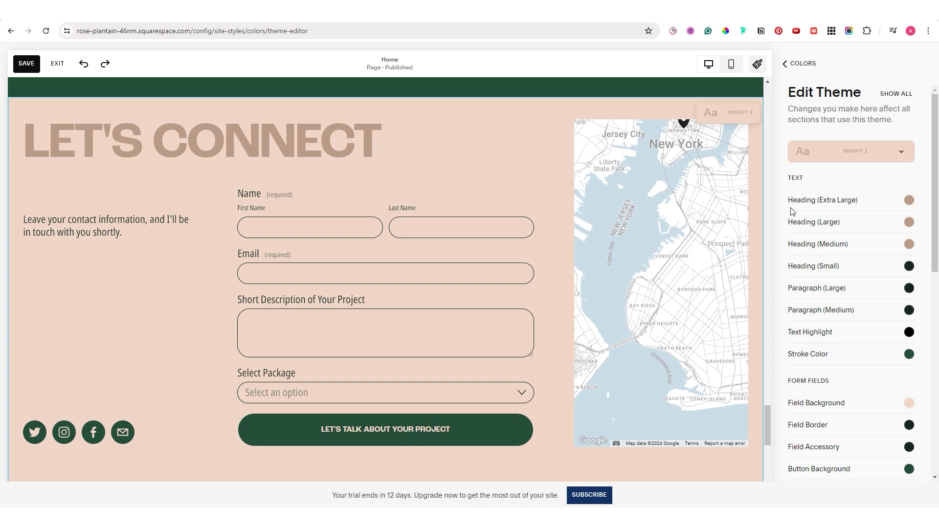
click(909, 200)
click(916, 179)
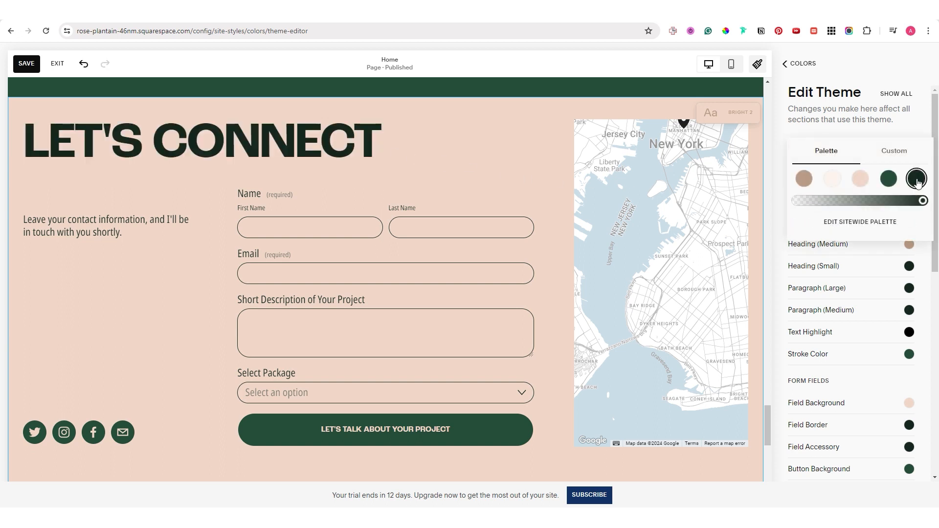
drag(769, 426, 764, 175)
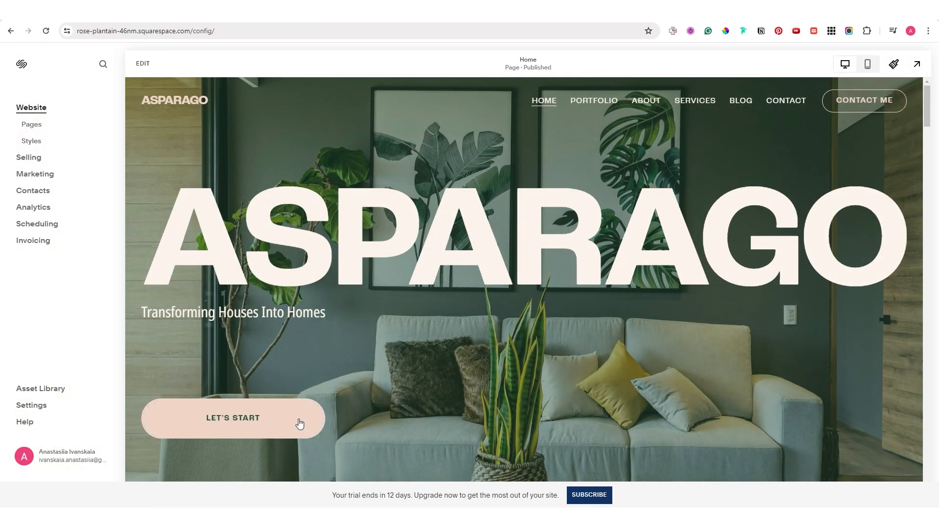
Review the home page preview from the hero section past Let's Connect, expanding the Consultation Package and advancing the testimonials.
scroll(538, 182, down, 9)
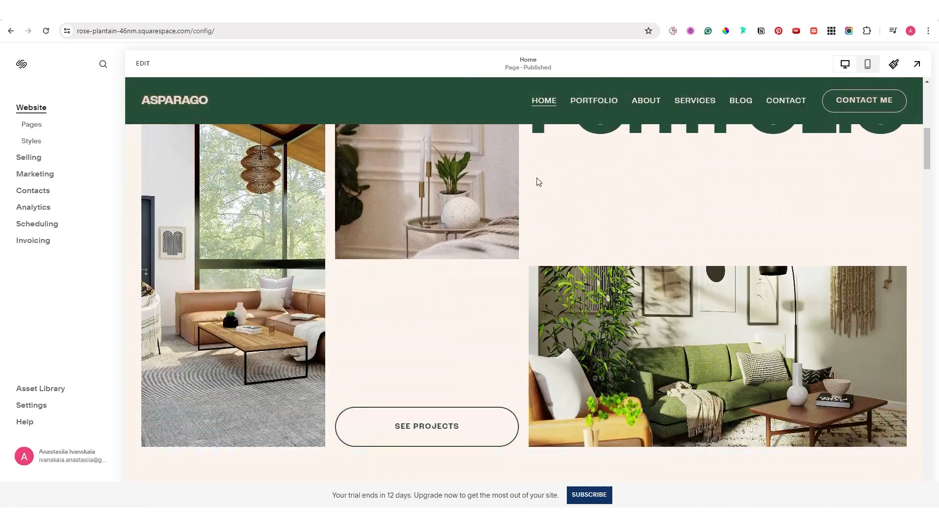
scroll(477, 426, down, 2)
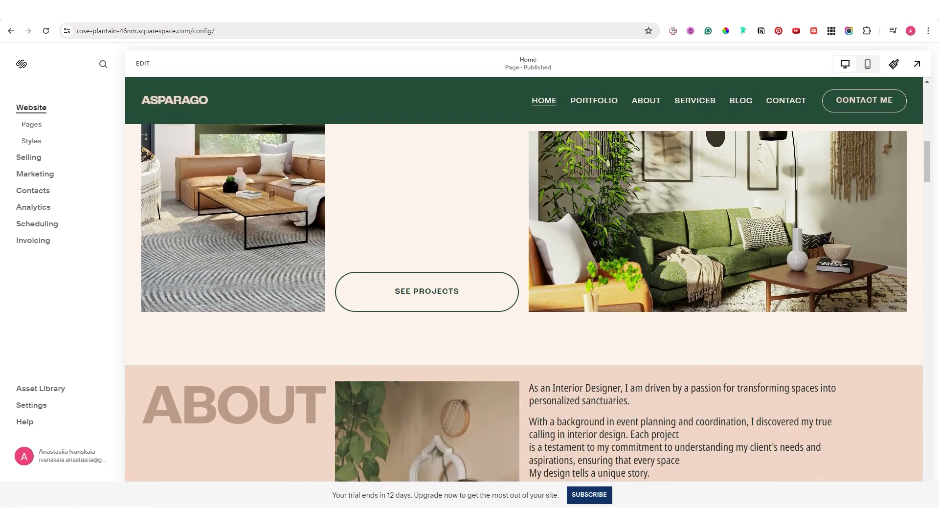
scroll(556, 203, down, 6)
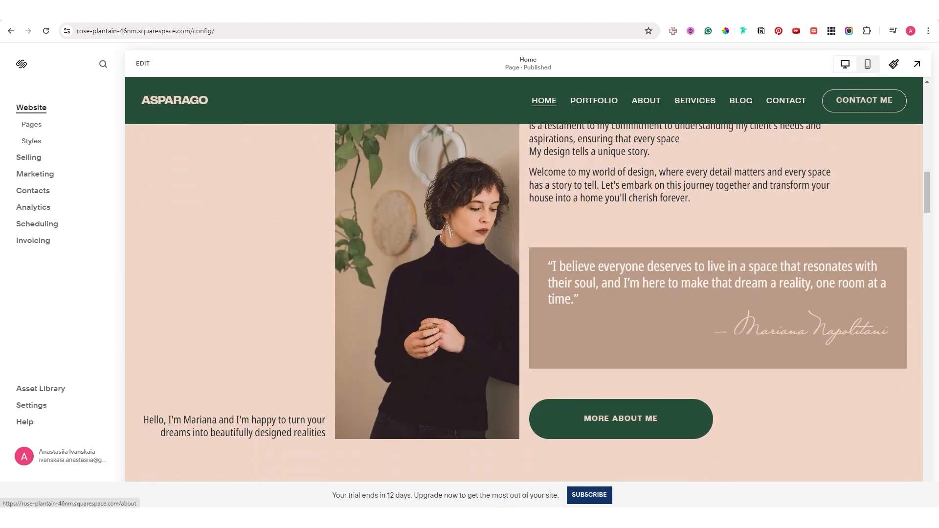
scroll(566, 156, down, 10)
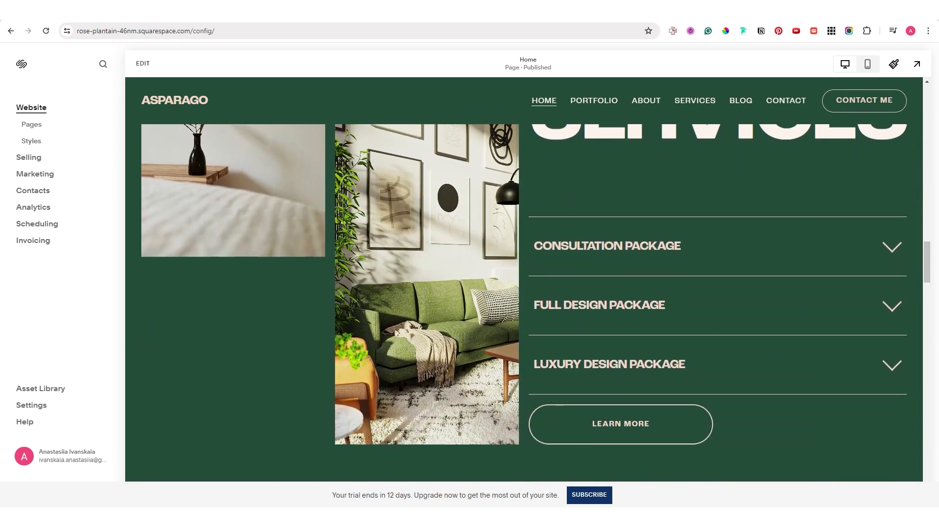
click(888, 226)
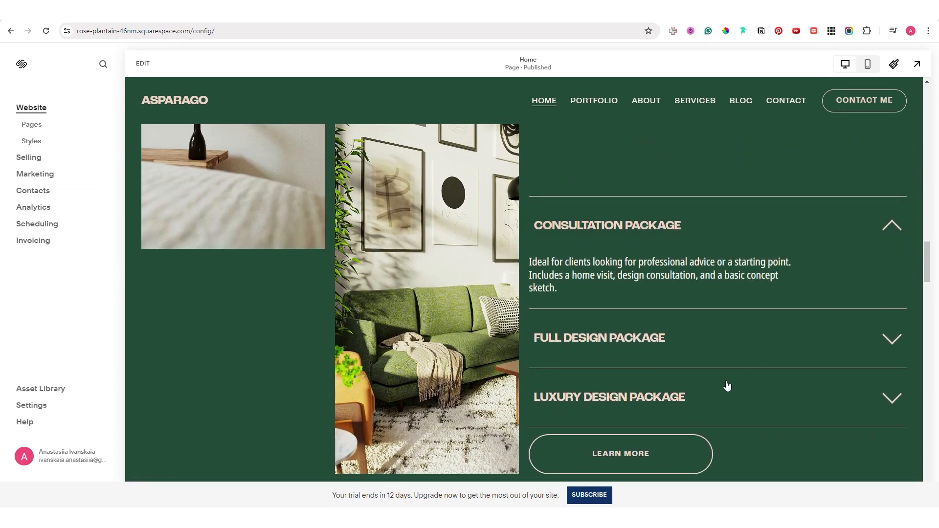
scroll(751, 200, down, 5)
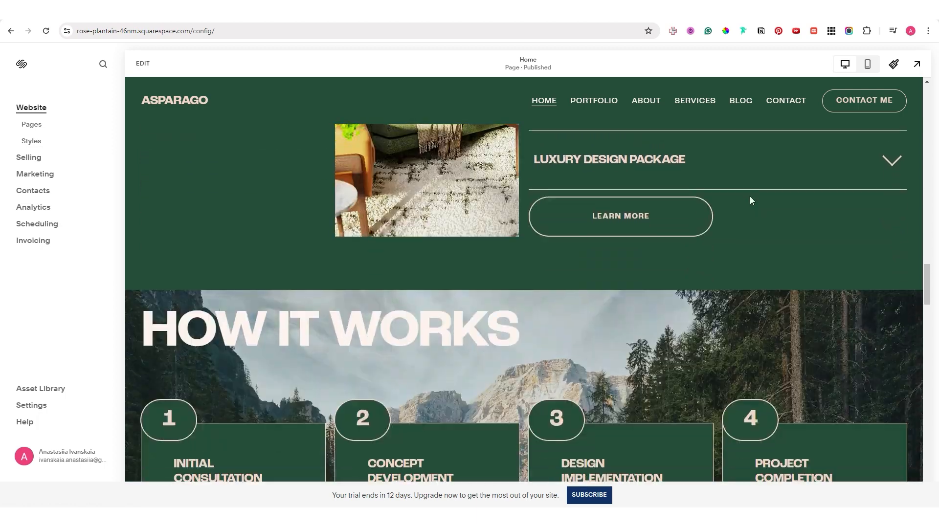
scroll(751, 200, down, 15)
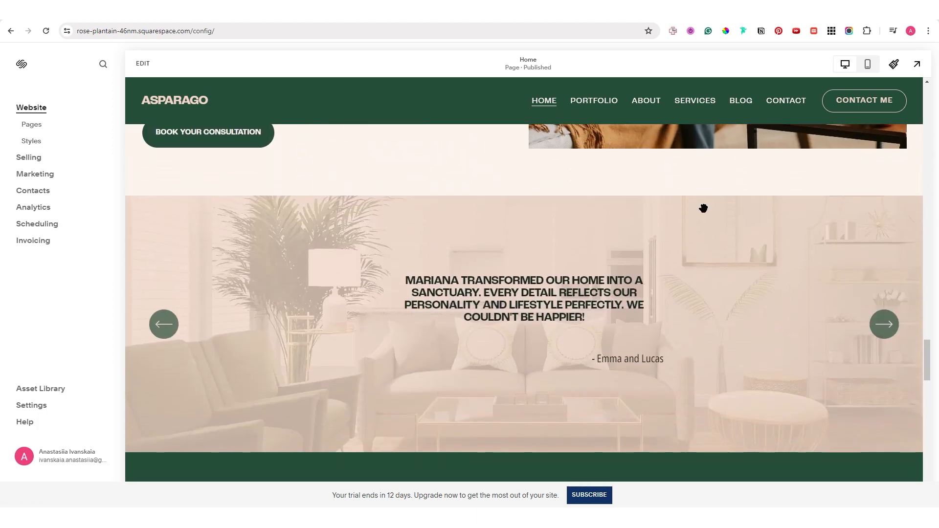
click(877, 330)
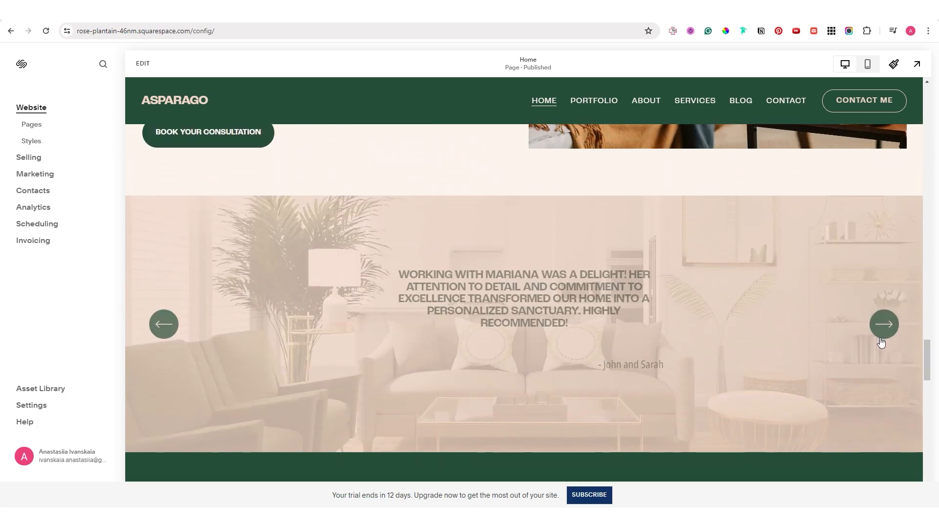
scroll(796, 413, down, 4)
scroll(614, 371, down, 5)
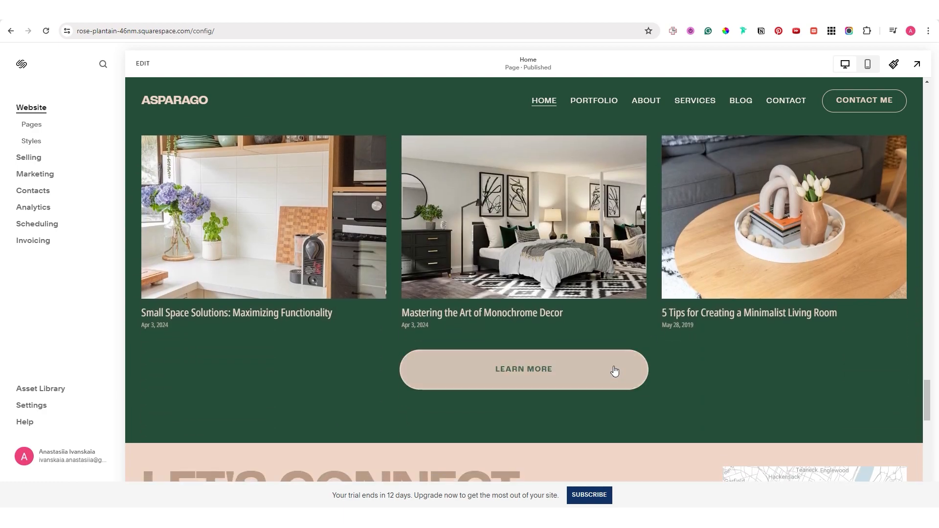
scroll(616, 392, down, 1)
scroll(671, 319, down, 6)
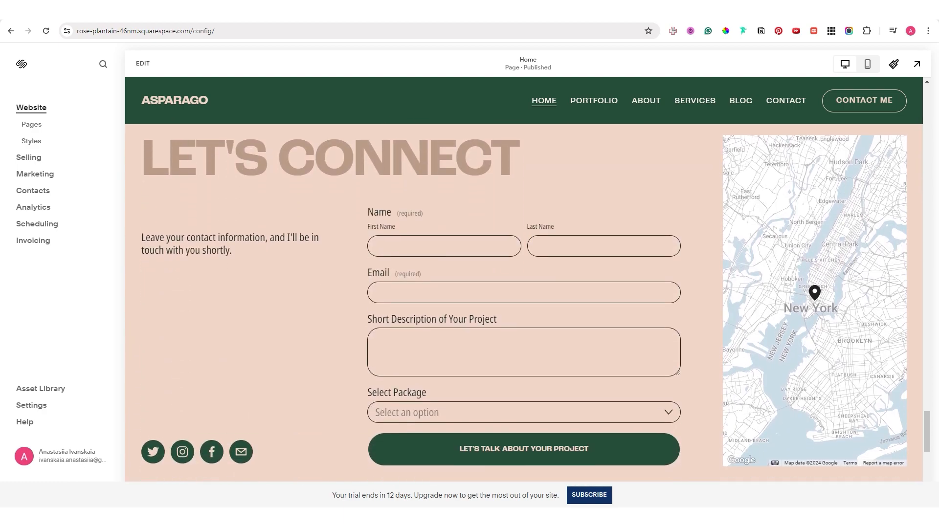
scroll(633, 454, down, 7)
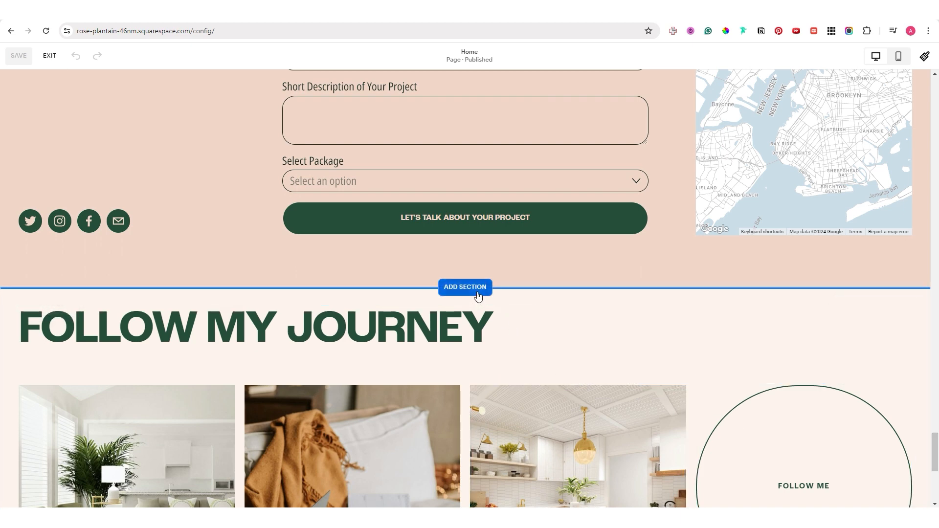
Add the "Subscribe to our newsletter" section with three images from the Forms category between Let's Connect and Follow My Journey.
click(478, 295)
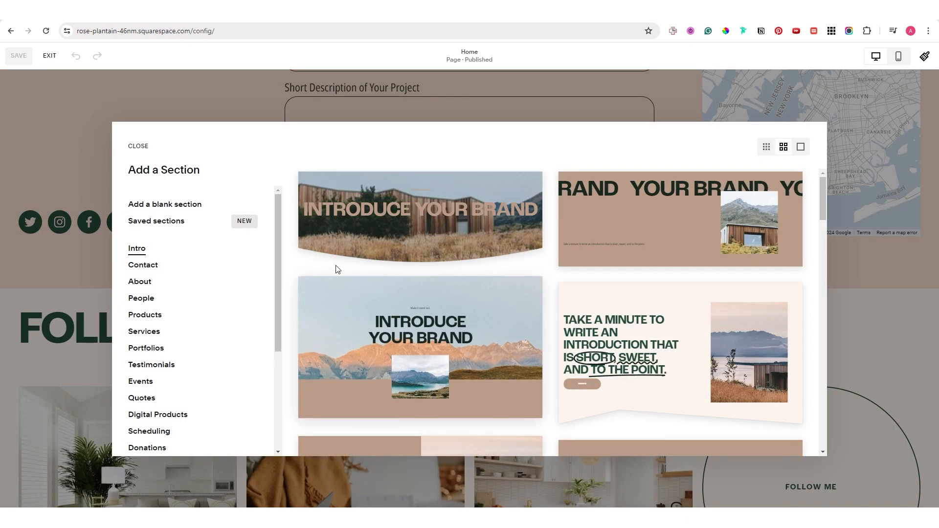
drag(280, 254, 280, 339)
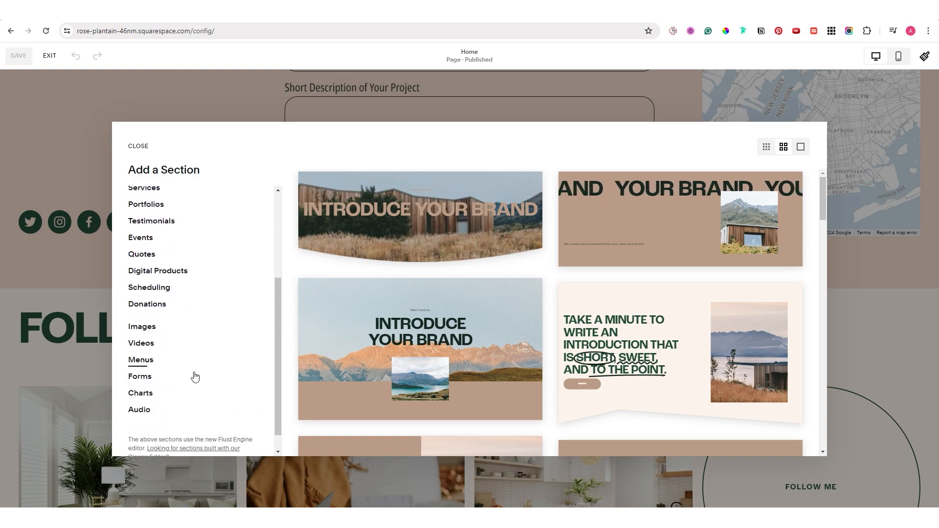
click(157, 384)
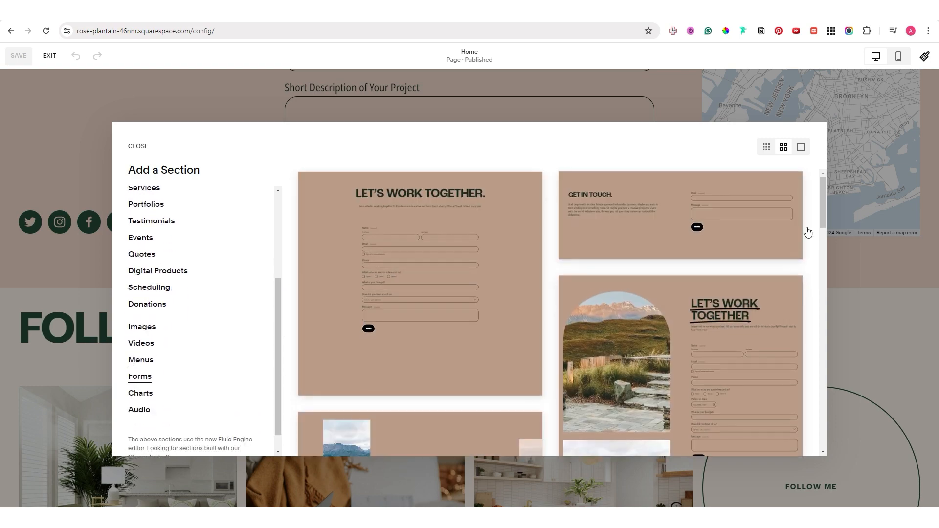
drag(822, 210, 794, 317)
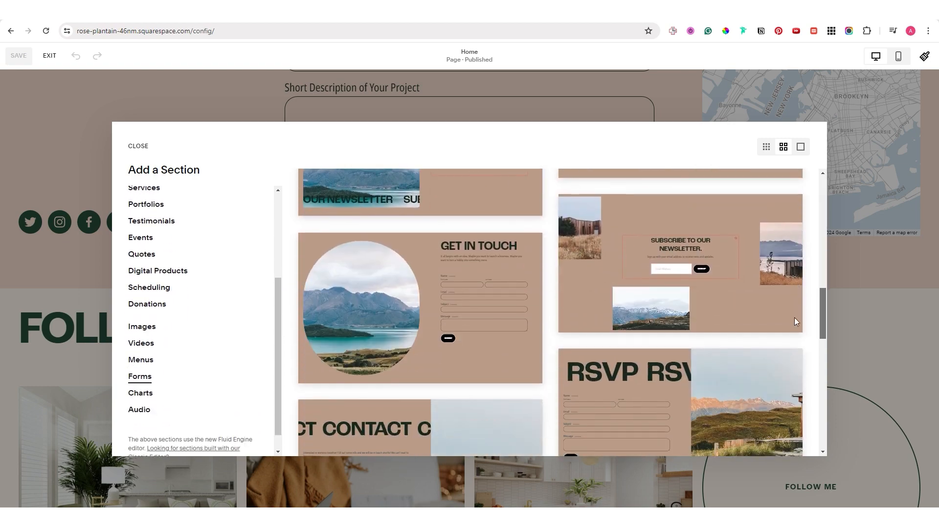
click(723, 322)
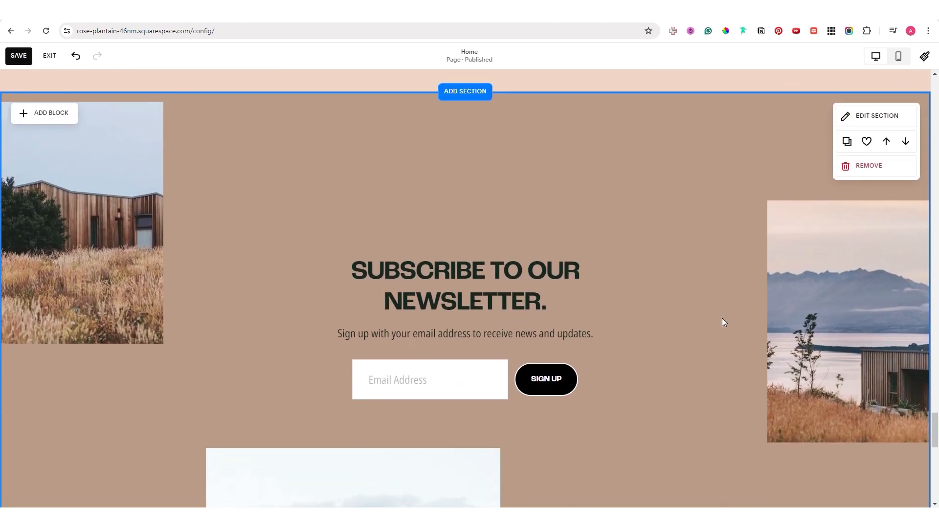
Make the newsletter form require a name field and align its content to the left.
click(463, 325)
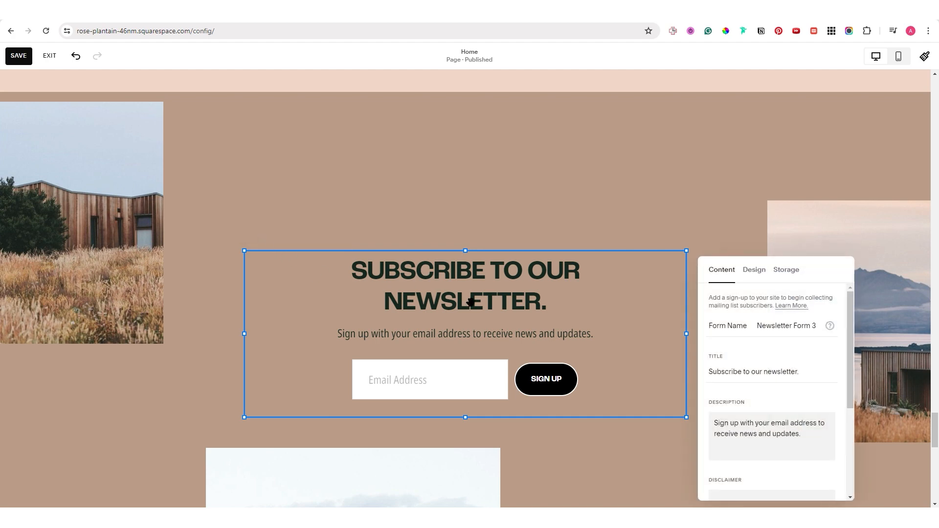
drag(852, 333, 853, 442)
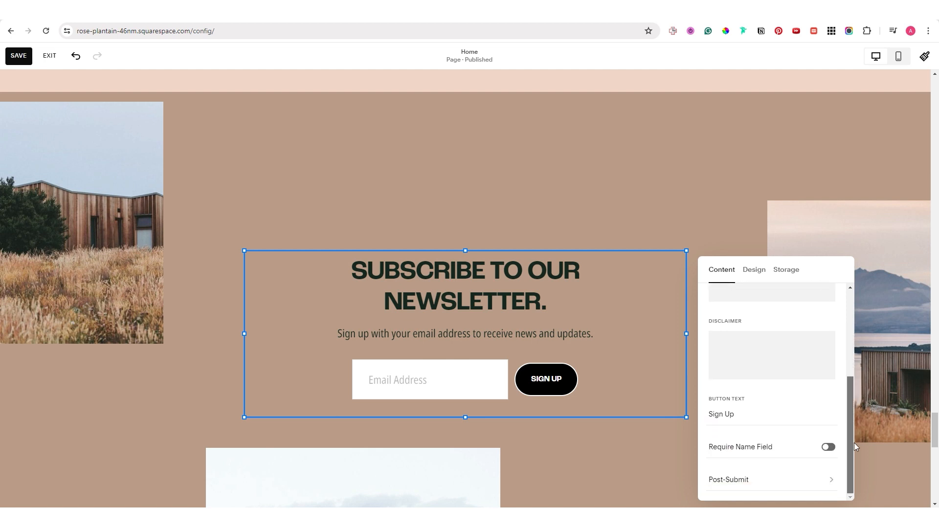
click(828, 448)
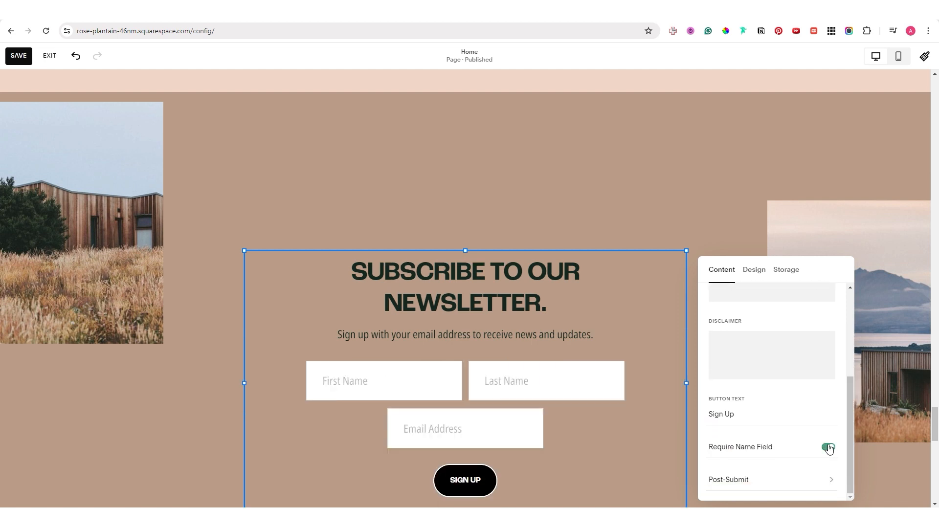
click(753, 272)
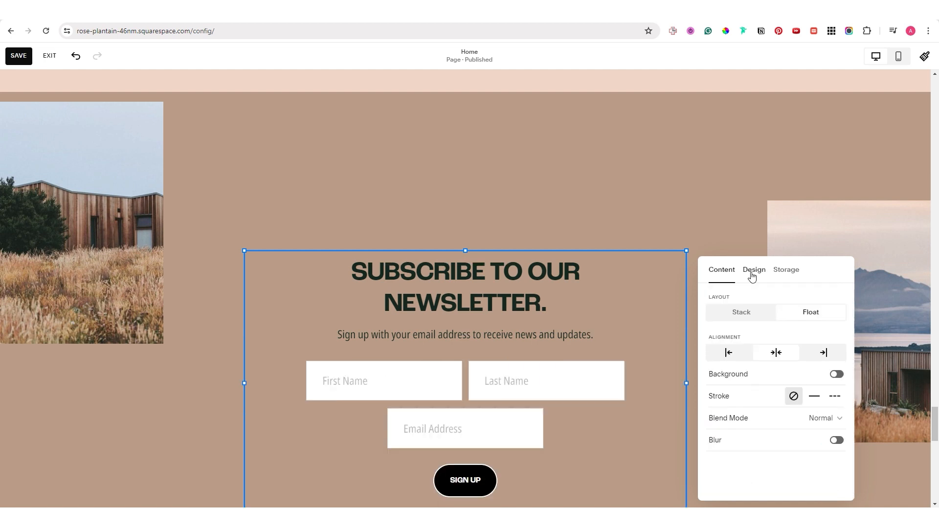
click(734, 355)
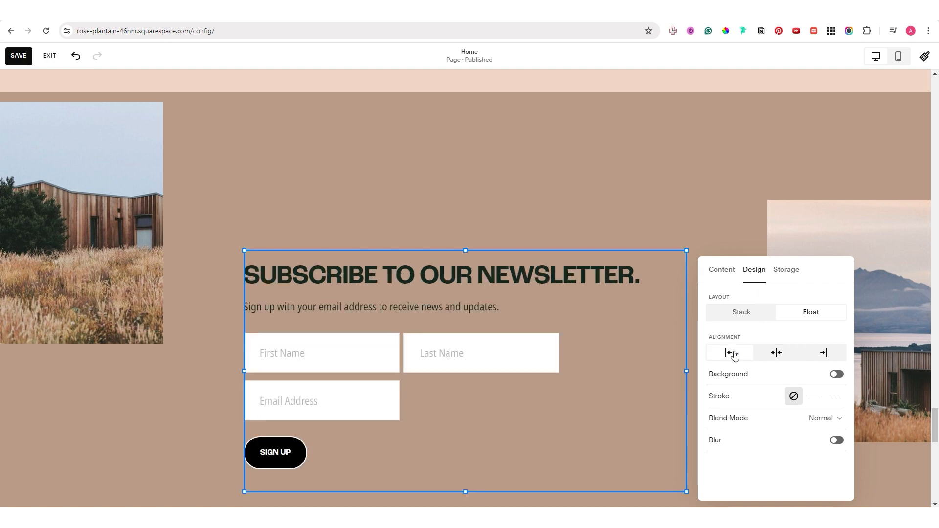
Check the newsletter form's storage settings and the other storage services it can connect to.
click(790, 275)
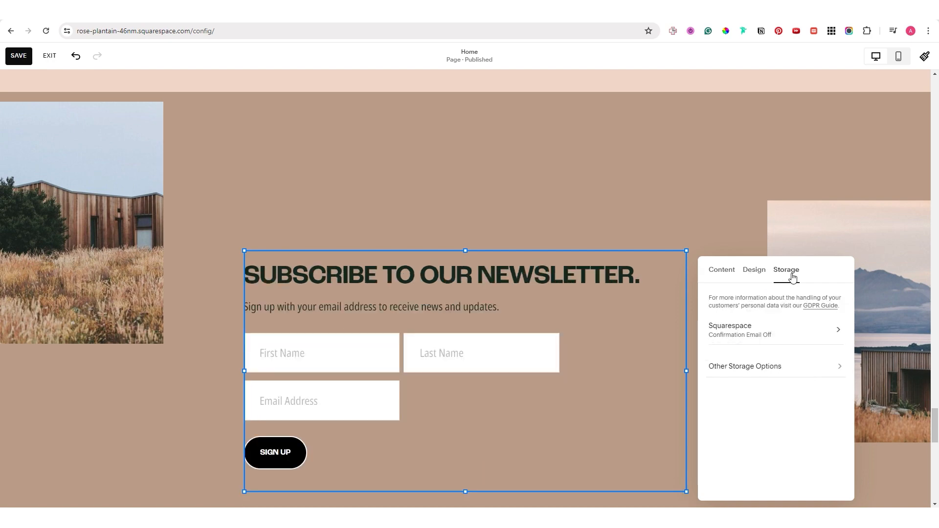
click(782, 369)
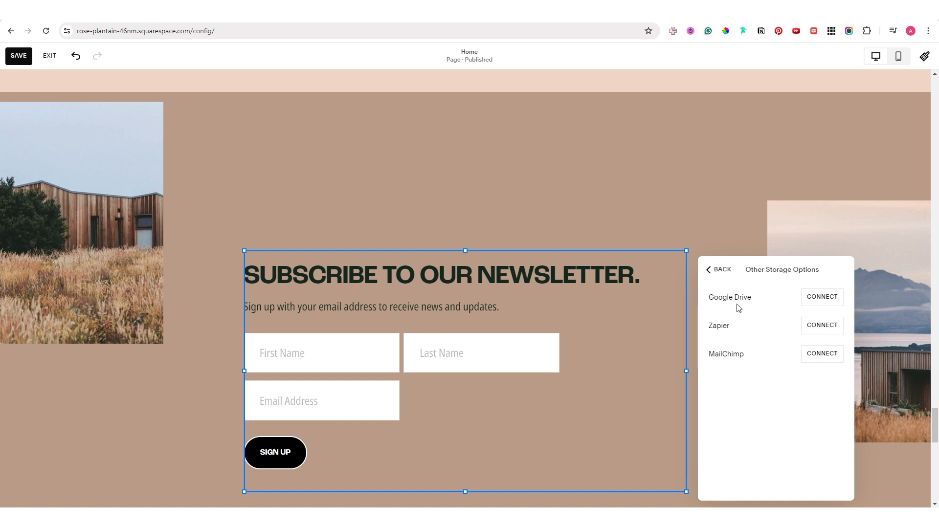
click(601, 227)
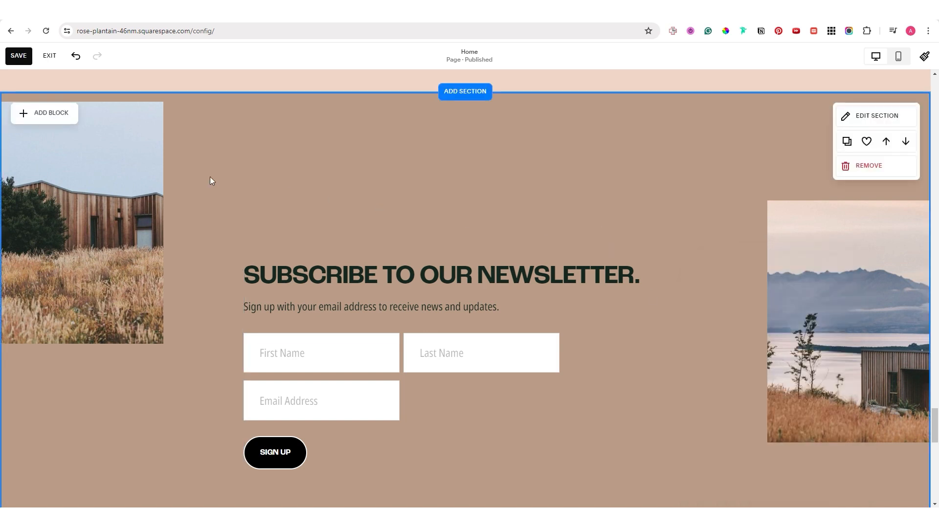
Save the home page, exit editing, and open the site's email campaigns under Marketing.
click(11, 57)
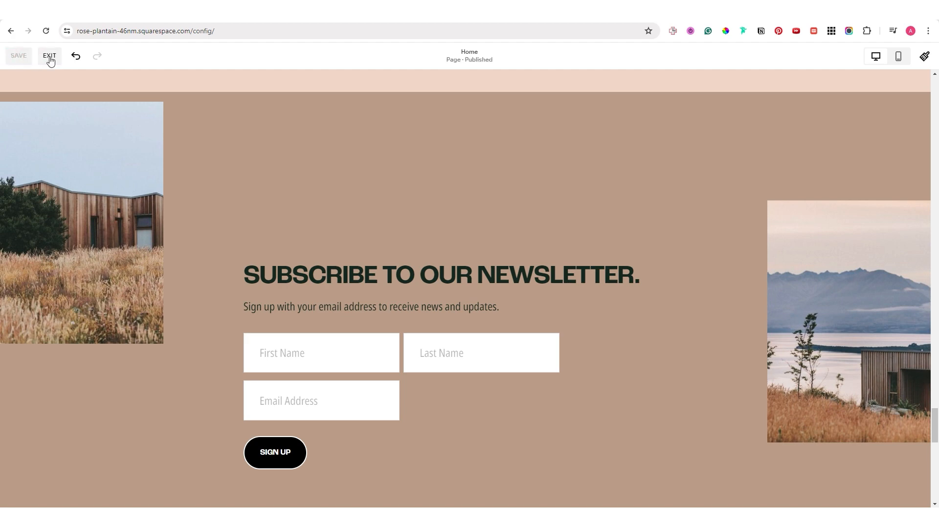
click(50, 57)
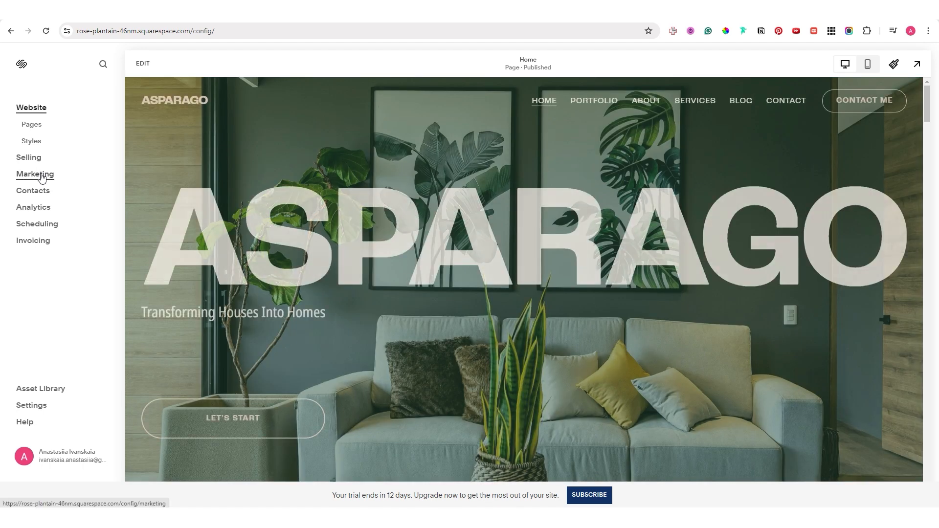
click(42, 177)
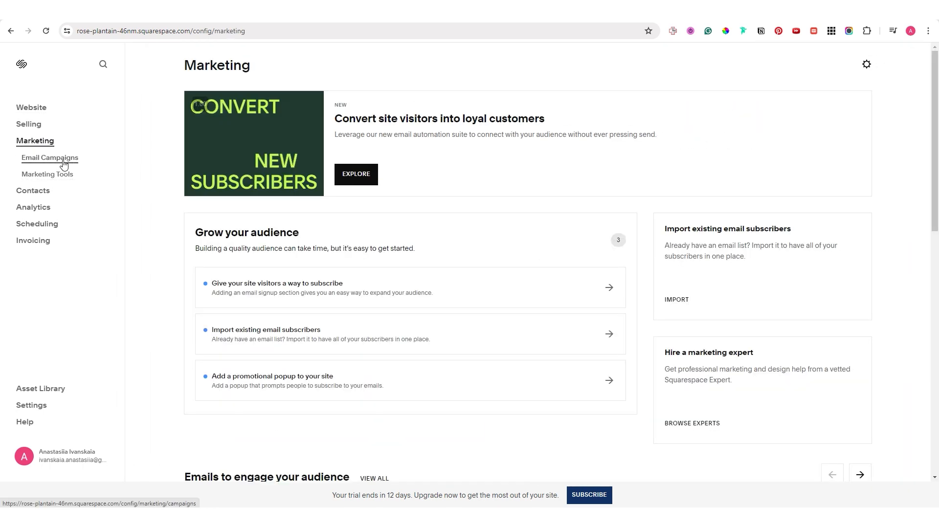
click(63, 162)
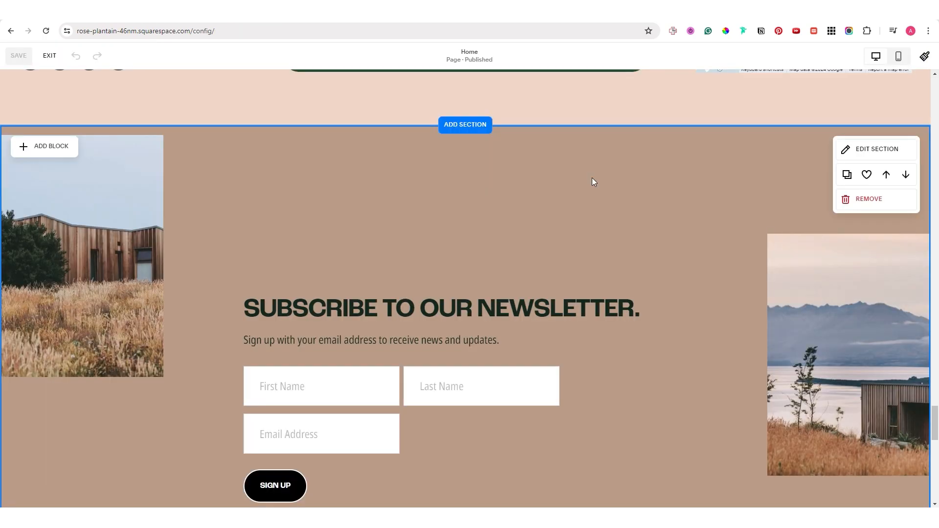
Add a Phone field to the contact form in the Let's Connect section.
scroll(591, 178, up, 6)
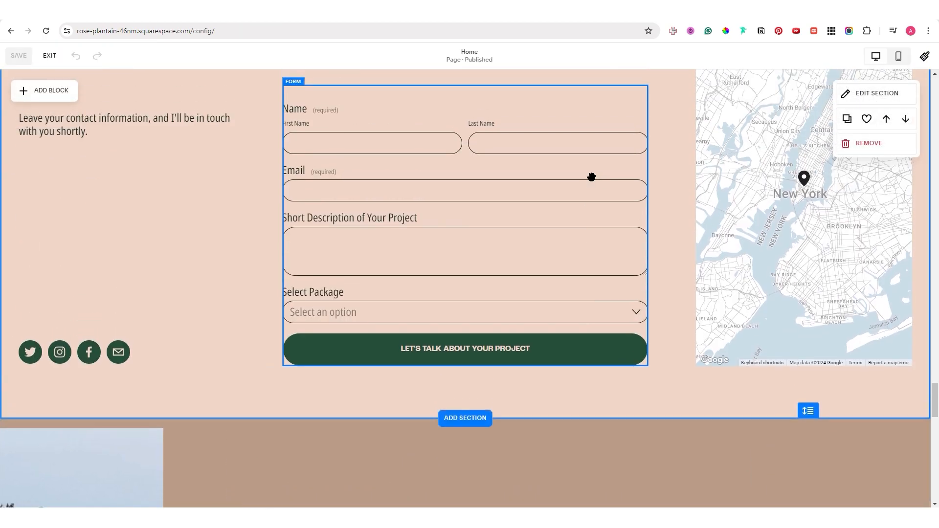
scroll(591, 177, up, 2)
click(379, 239)
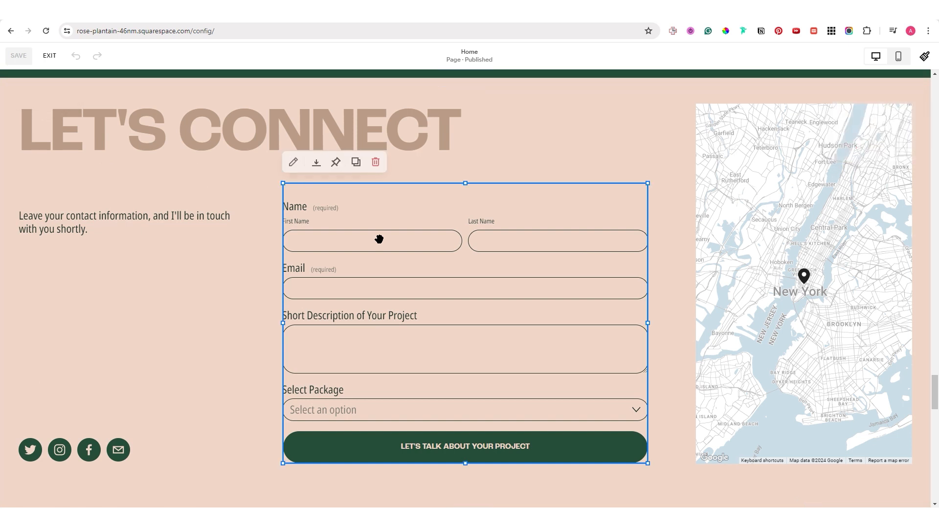
click(293, 162)
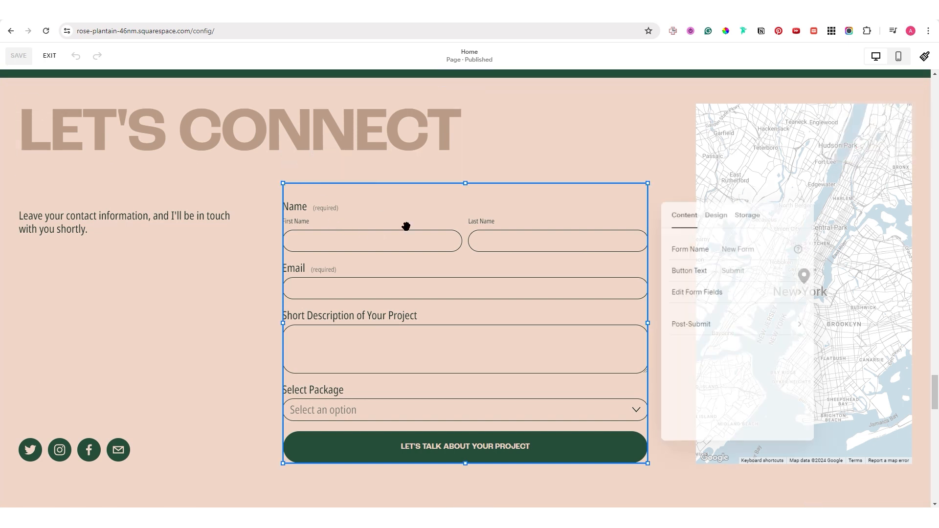
click(795, 295)
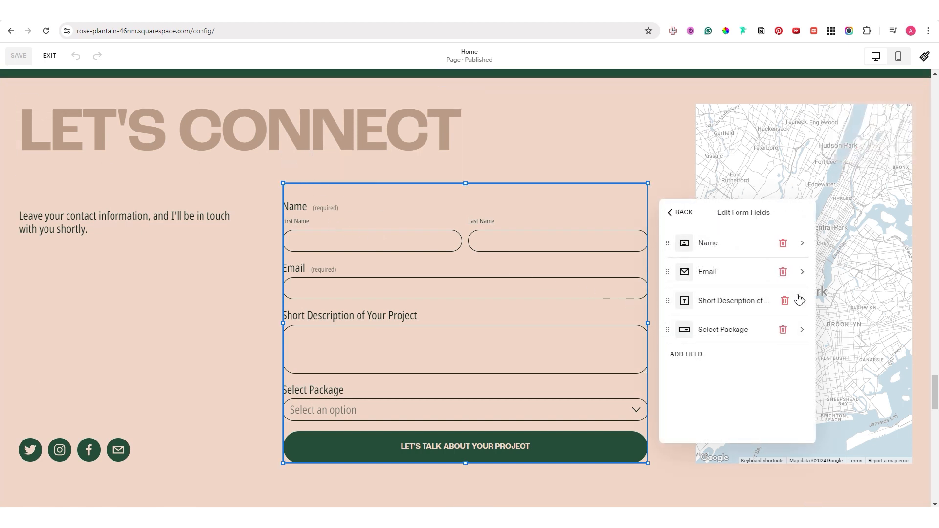
click(685, 357)
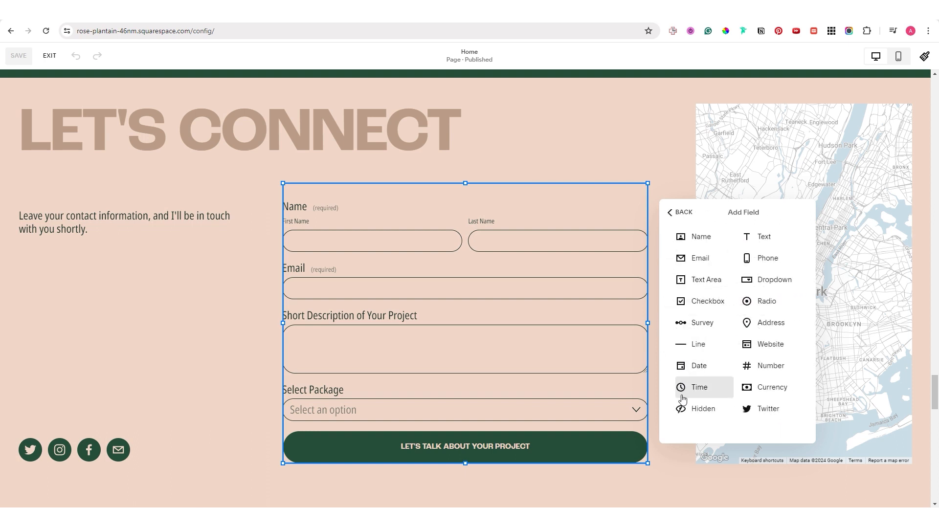
click(769, 259)
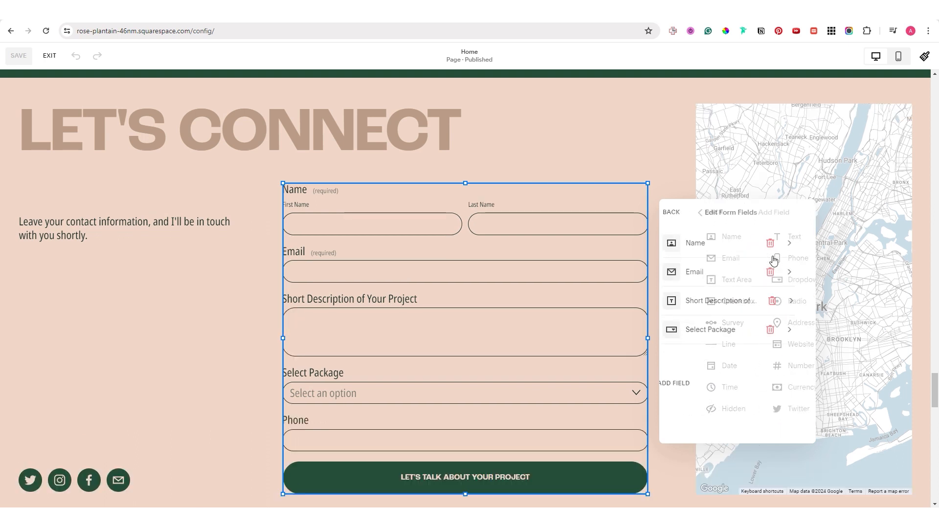
click(677, 212)
Check the contact form's storage settings, including its email notification and the additional storage services it can connect to.
click(745, 214)
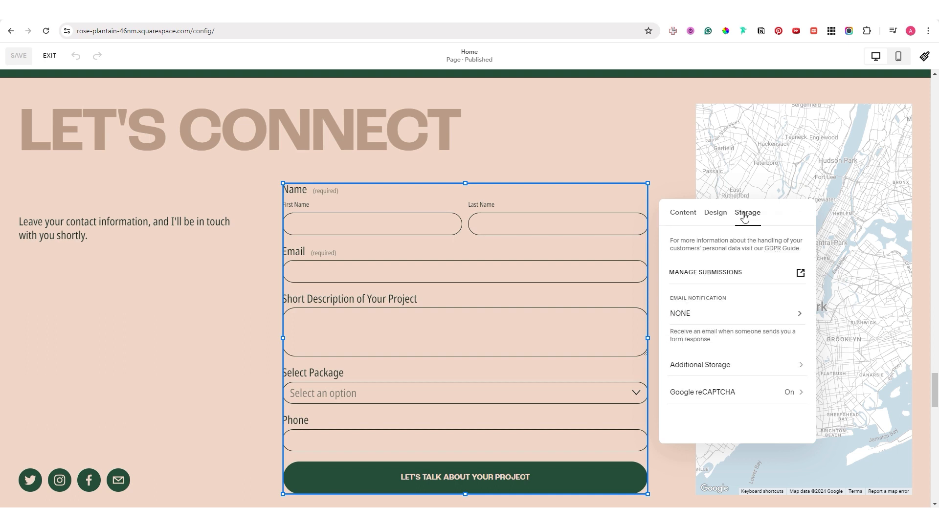
click(715, 312)
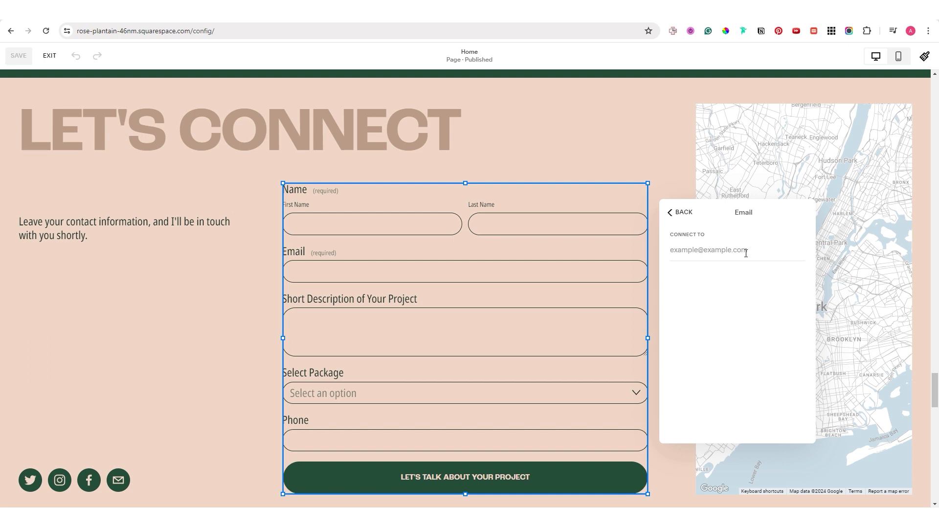
click(676, 215)
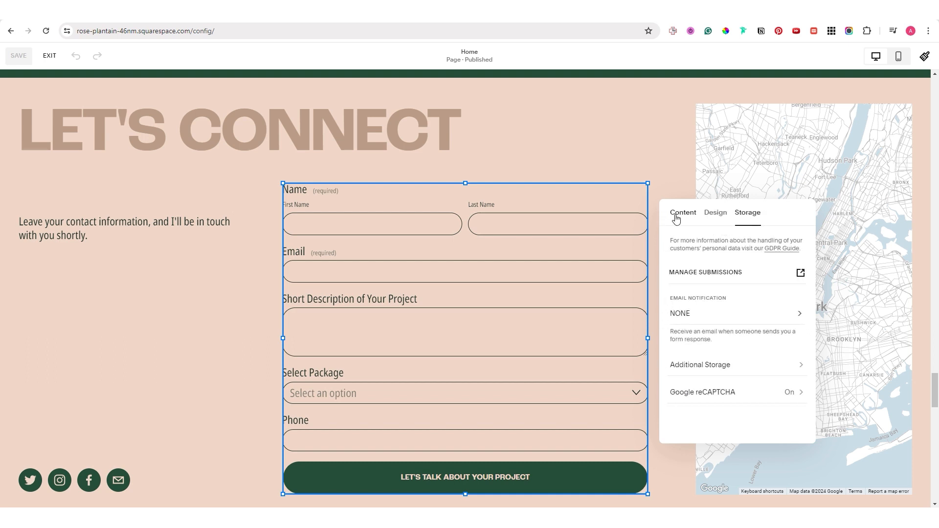
click(715, 370)
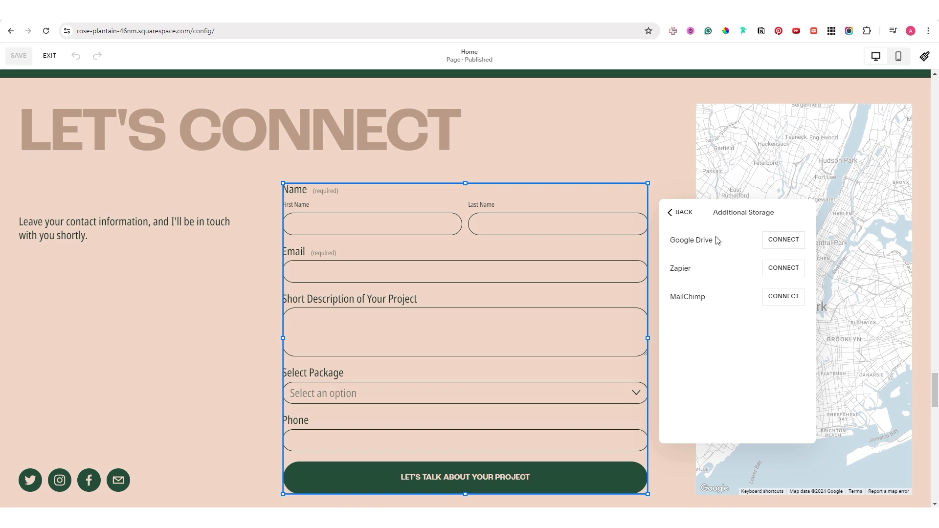
click(678, 213)
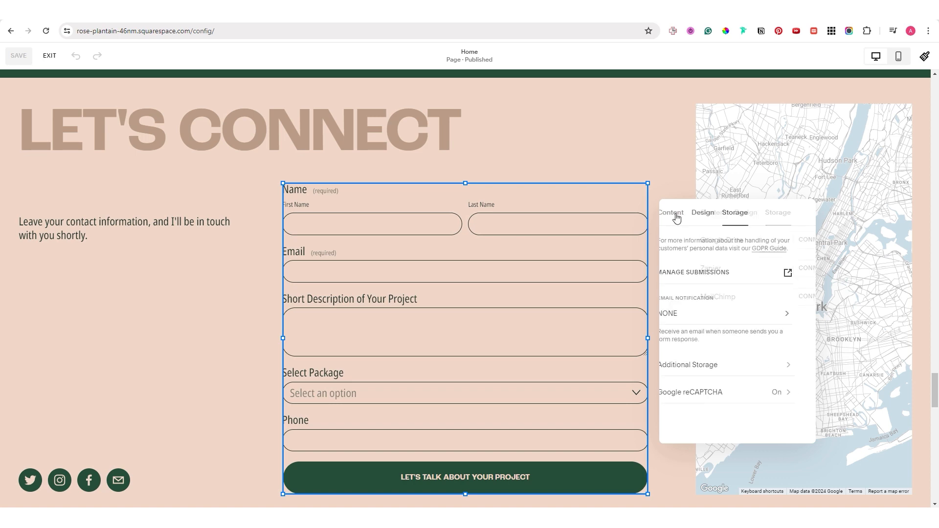
click(659, 176)
Open the site footer for editing and review the profile link settings of its social links block.
scroll(721, 451, down, 20)
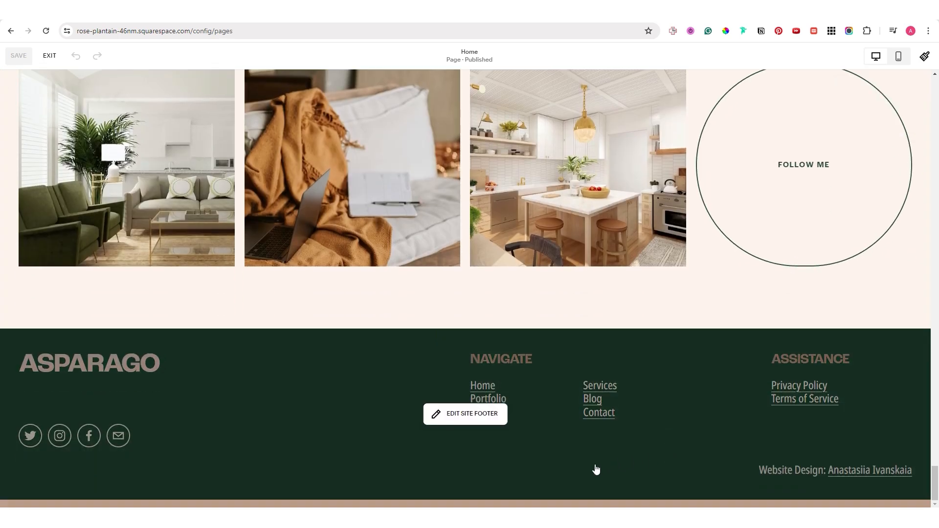
click(482, 422)
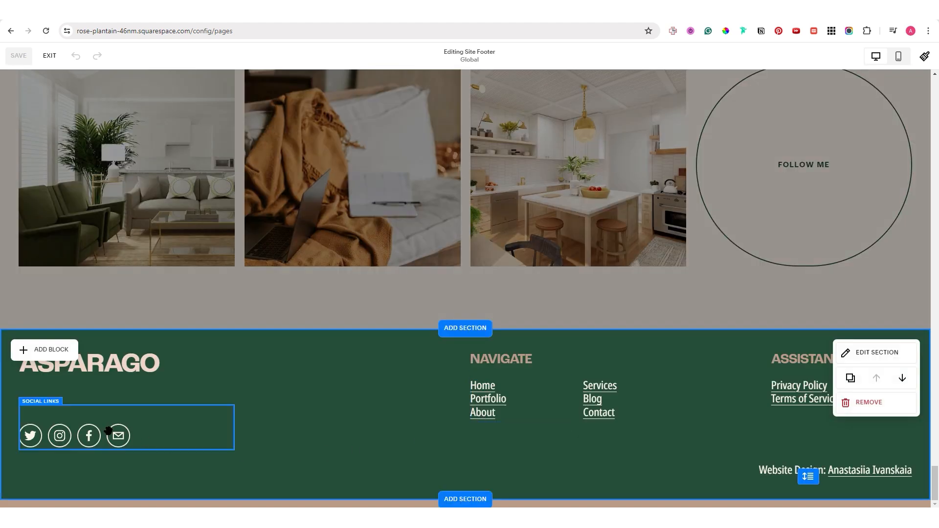
click(108, 431)
click(27, 387)
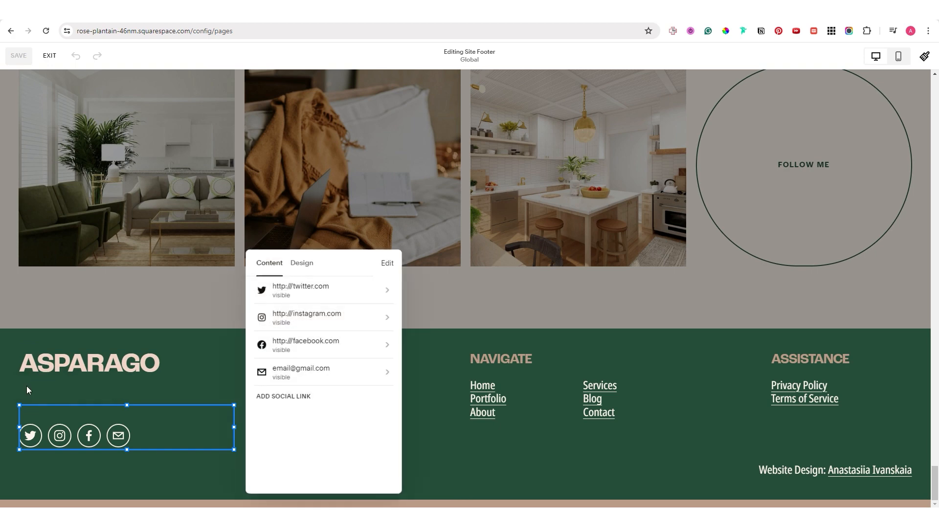
click(383, 287)
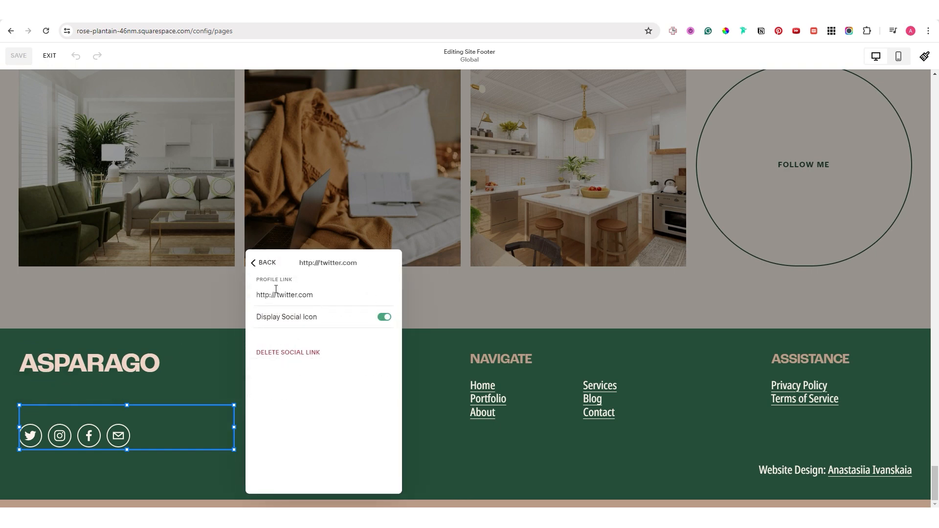
click(252, 264)
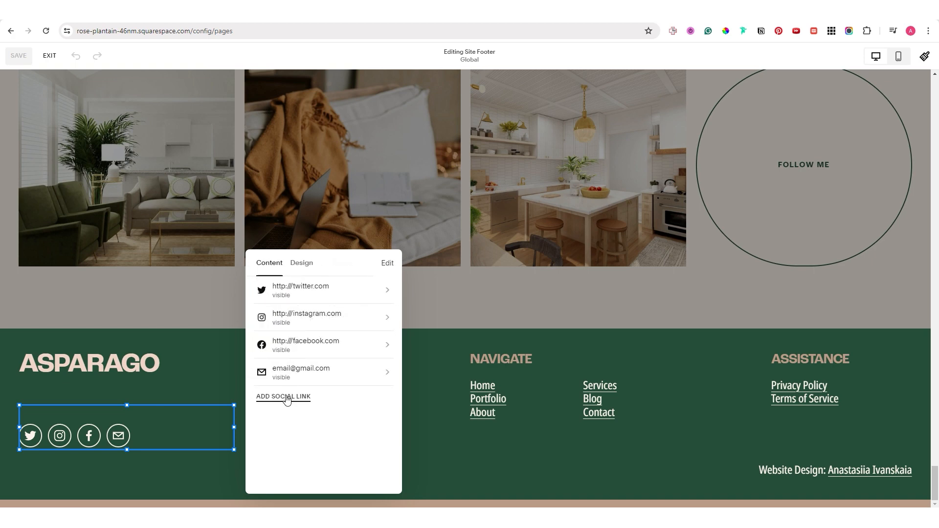
click(219, 367)
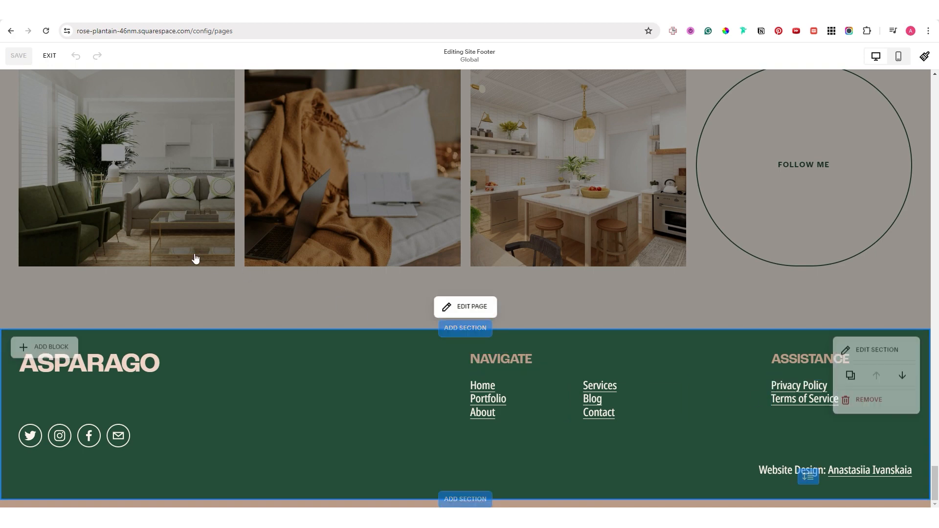
Leave the footer editing and view the Terms of Service and Privacy Policy pages.
click(49, 55)
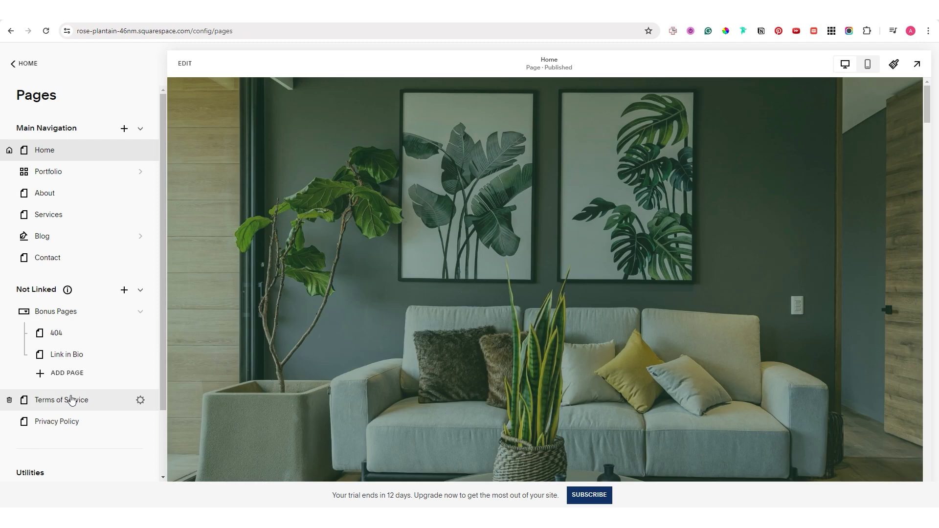
click(71, 400)
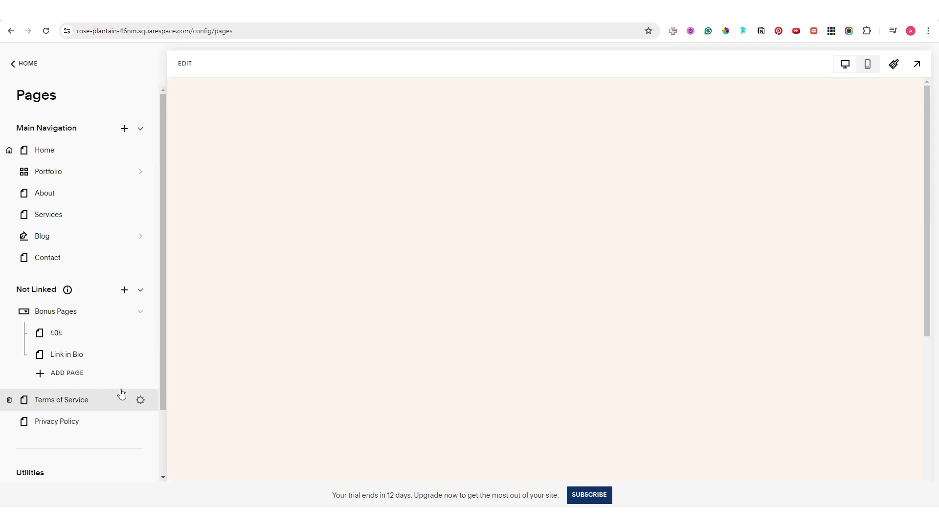
scroll(236, 360, down, 5)
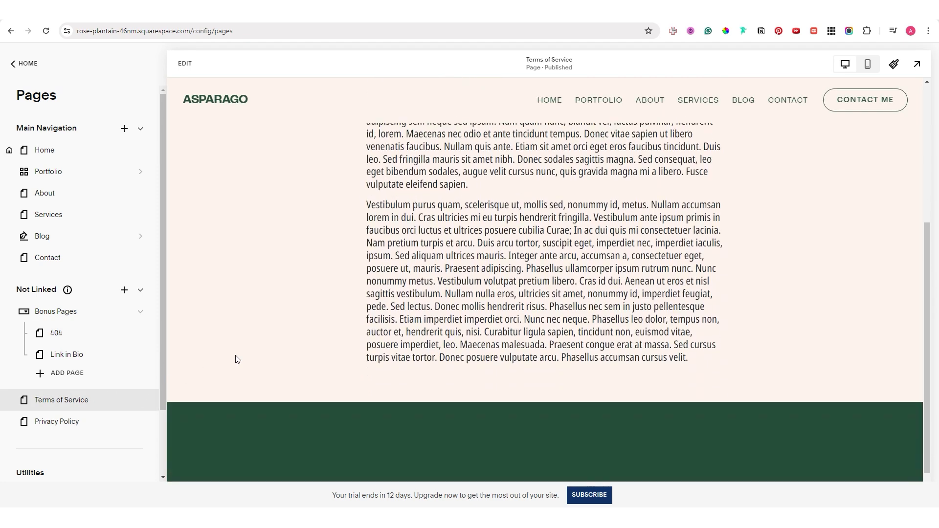
click(79, 418)
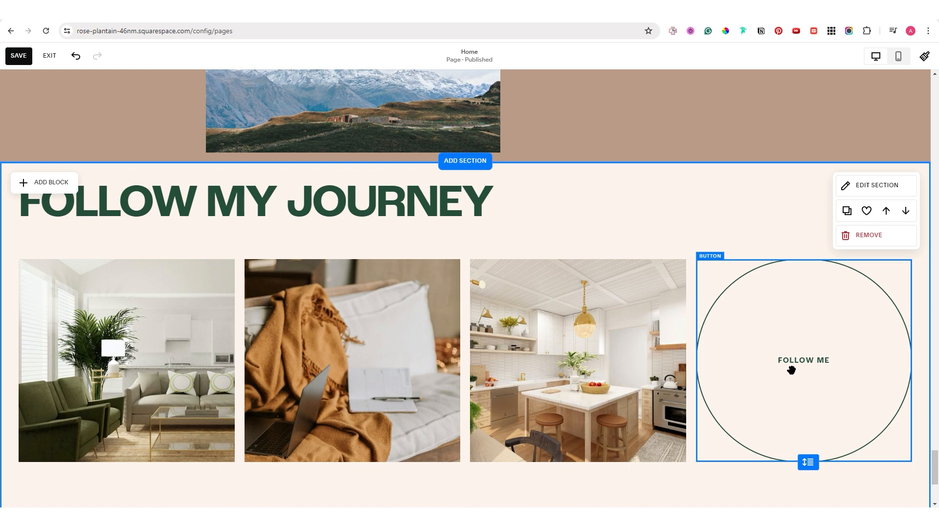
Add an Instagram block to the Follow My Journey section of the home page.
click(54, 186)
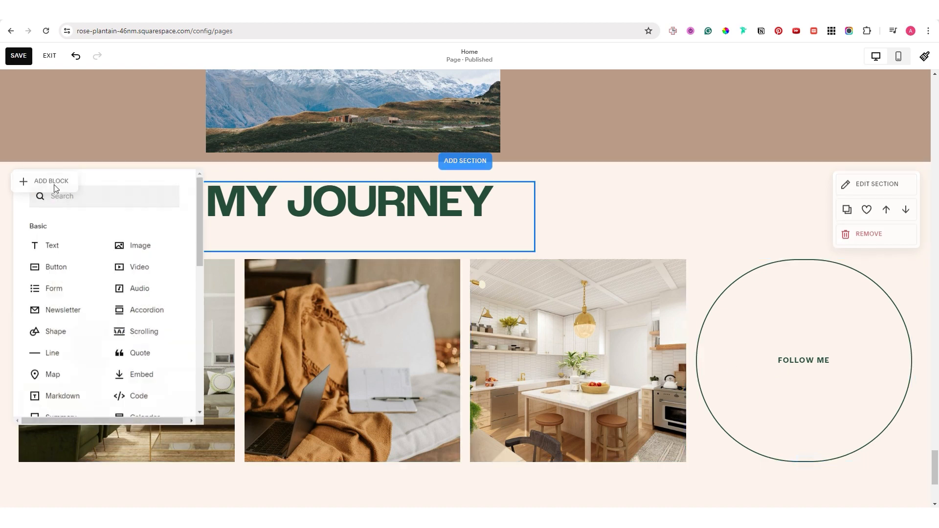
scroll(80, 300, down, 3)
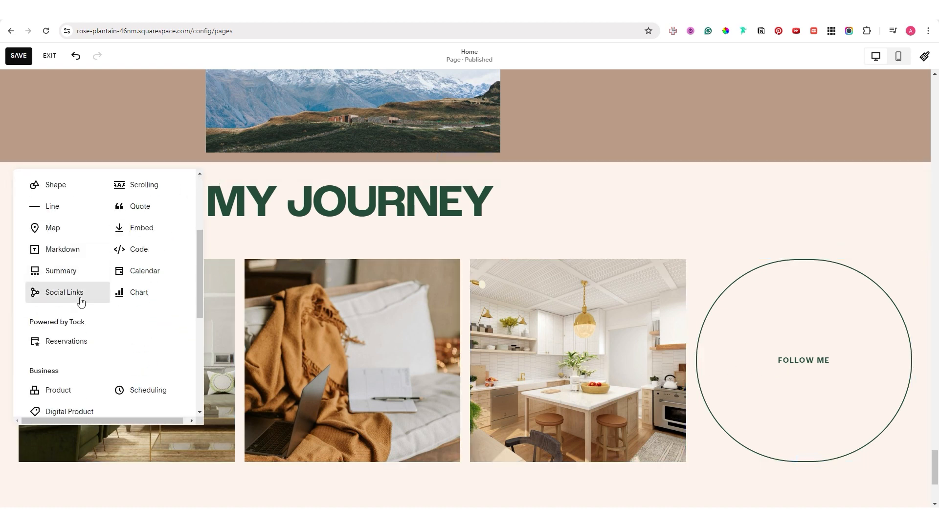
scroll(67, 386, down, 2)
scroll(65, 392, down, 1)
click(62, 363)
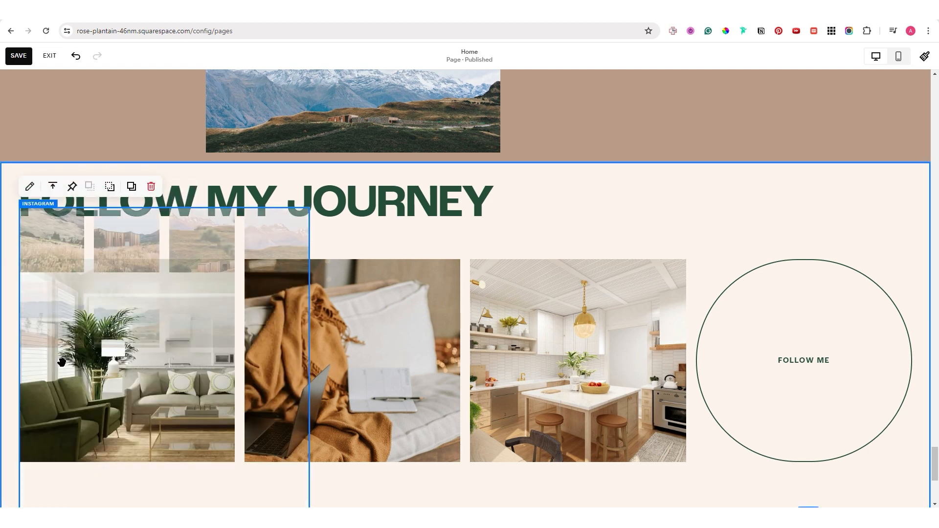
Set the Instagram block to 3 items and its grid design to 3 thumbnails per row.
click(31, 193)
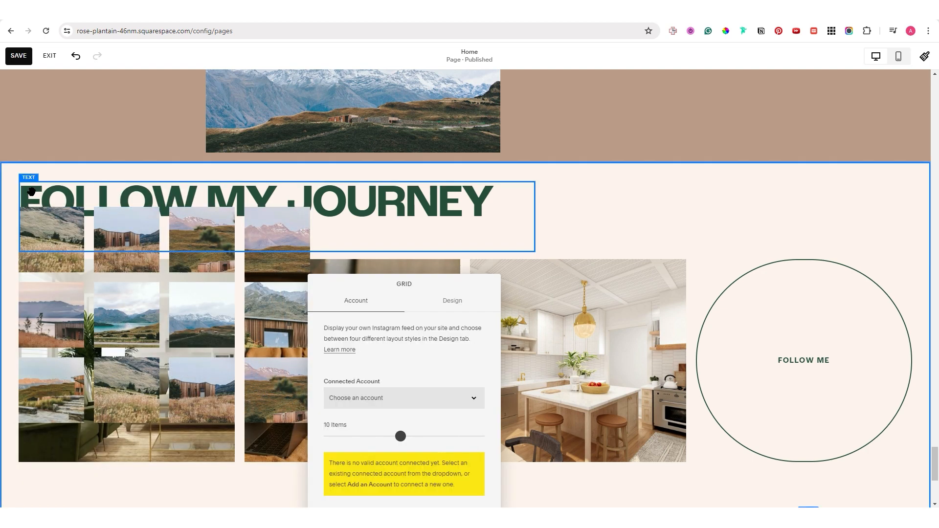
click(394, 398)
click(392, 414)
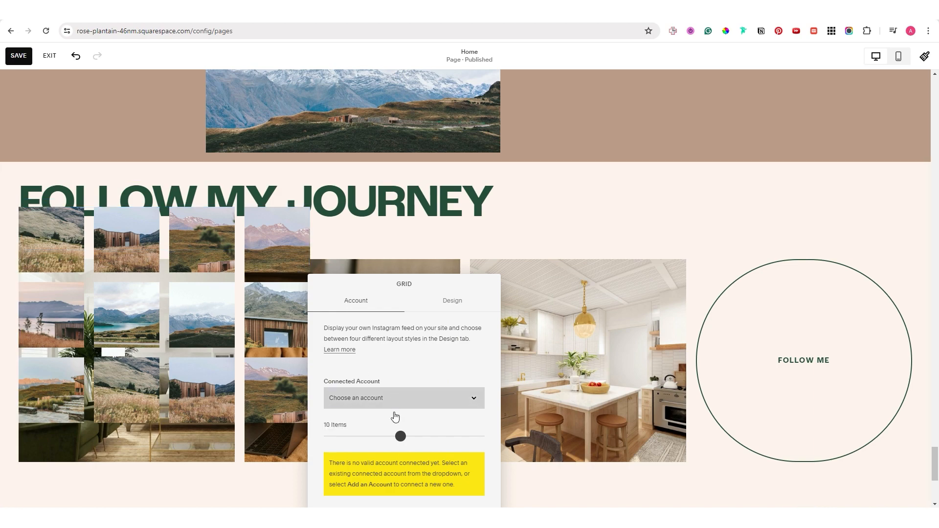
drag(399, 435, 371, 437)
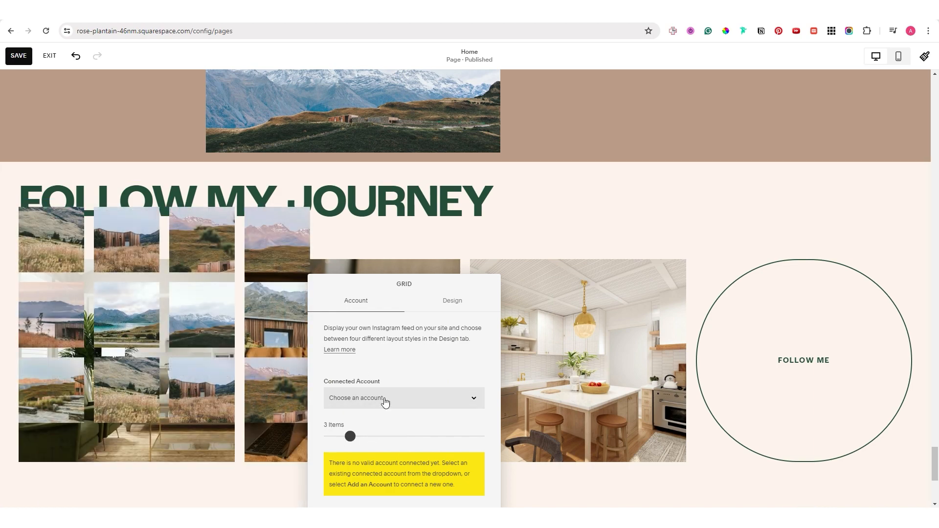
click(457, 301)
scroll(455, 390, down, 1)
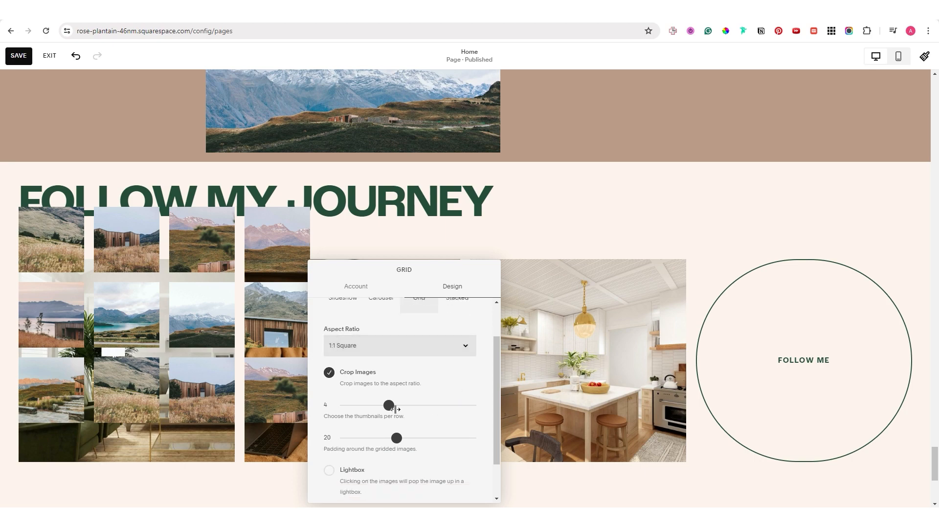
drag(389, 405, 379, 405)
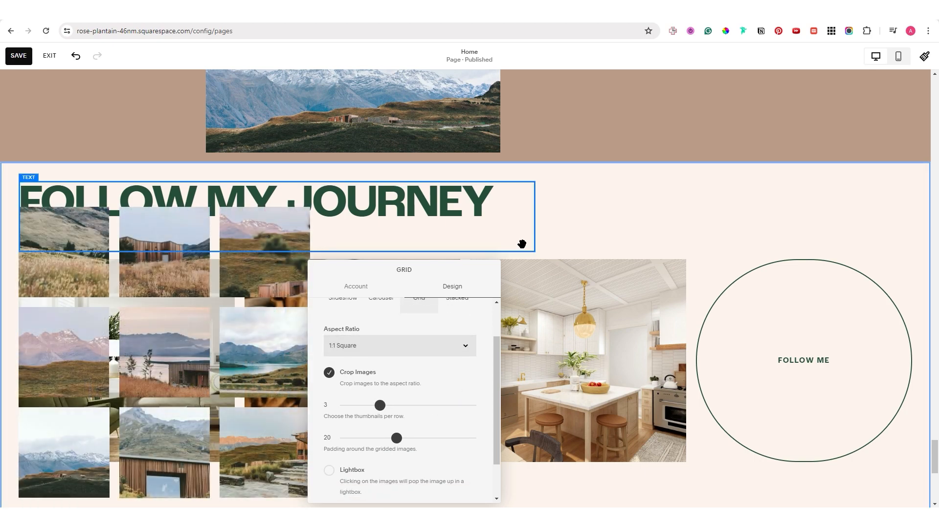
click(520, 241)
Widen the Instagram block to span the section's three photos and move it down to line up with their upper edge.
click(289, 348)
drag(309, 357, 684, 434)
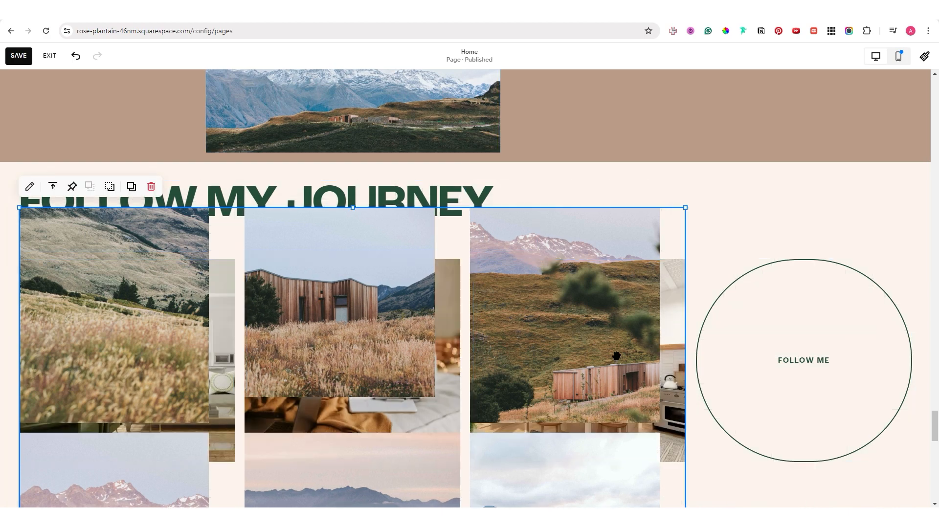
drag(616, 356, 621, 404)
scroll(650, 430, down, 7)
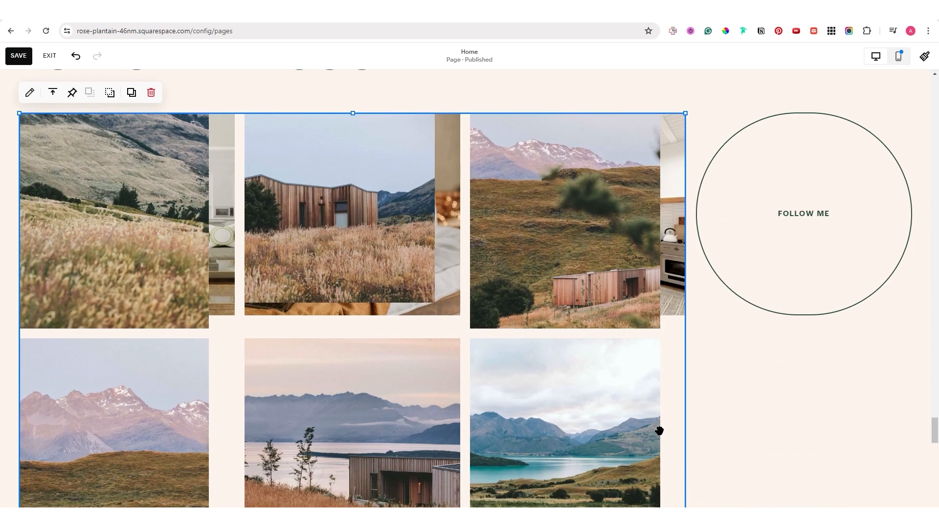
scroll(709, 419, up, 4)
click(740, 412)
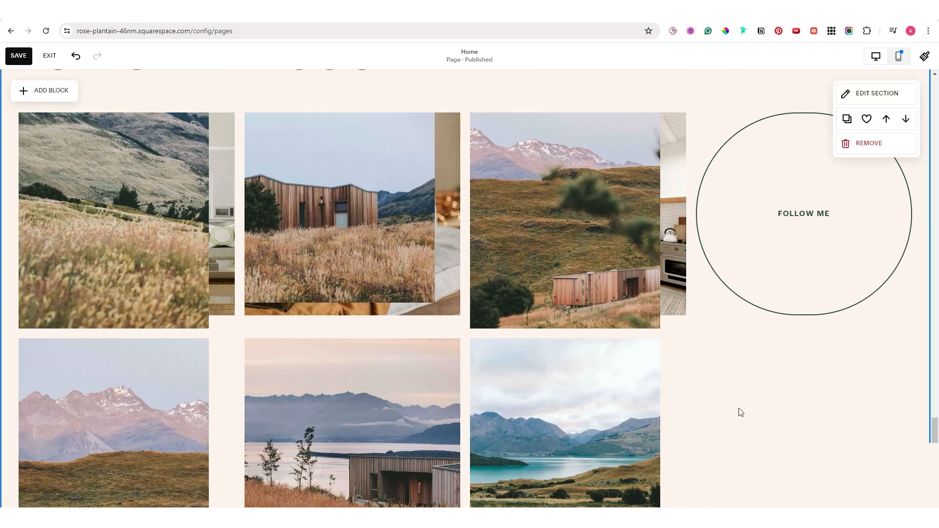
Open the link settings of the FOLLOW ME button and look at the available link destinations.
click(801, 223)
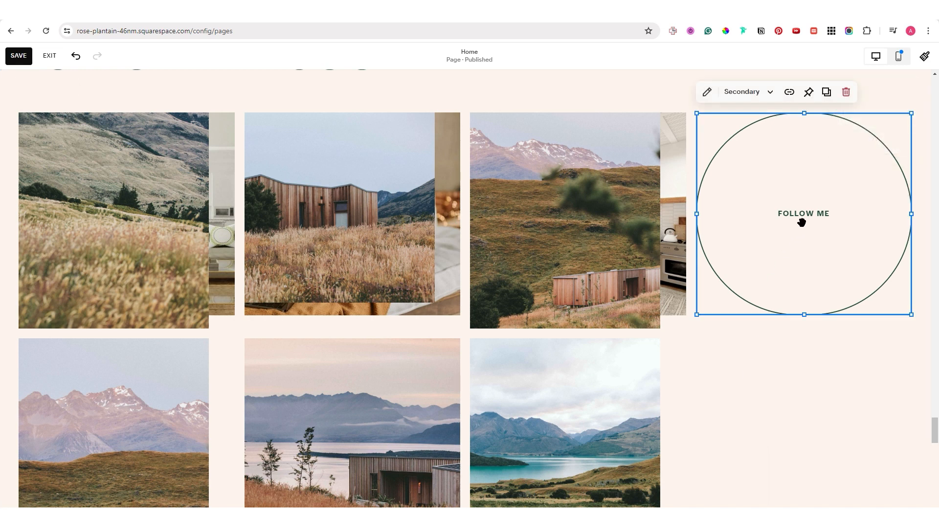
click(789, 93)
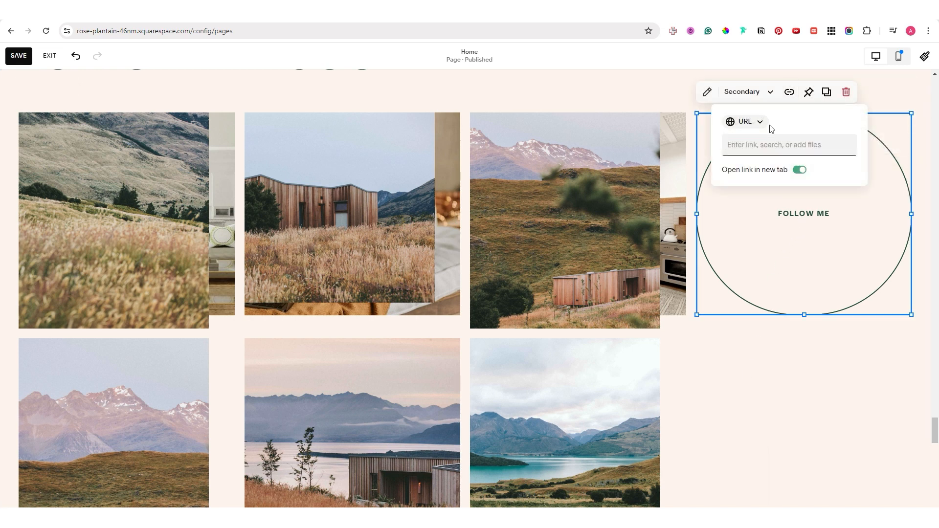
click(807, 148)
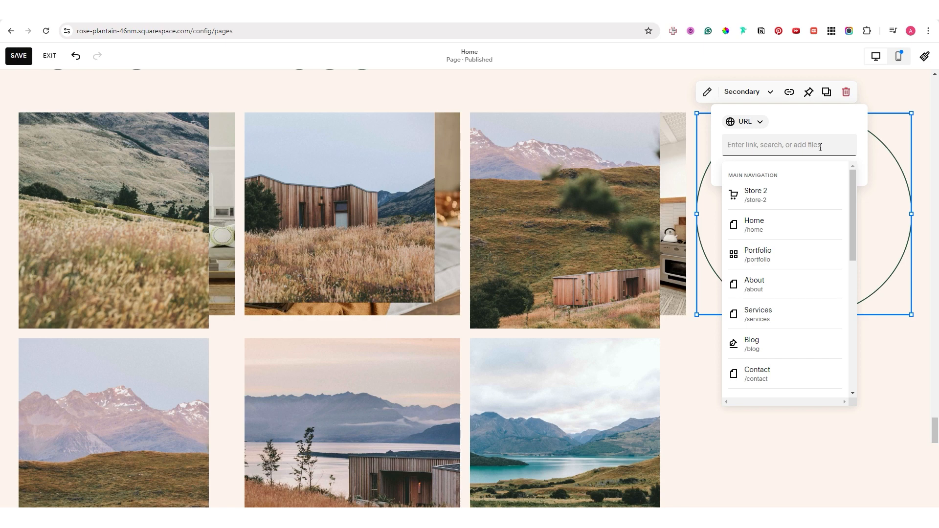
click(835, 126)
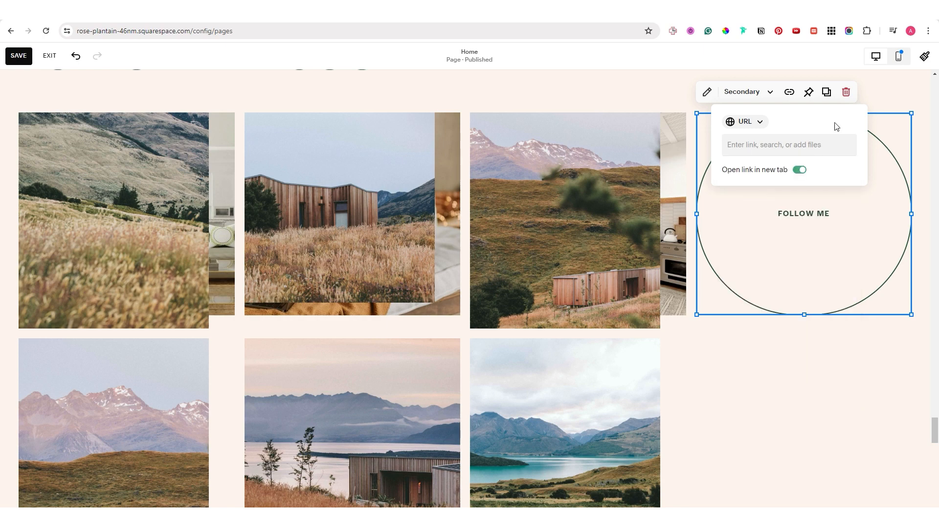
click(774, 379)
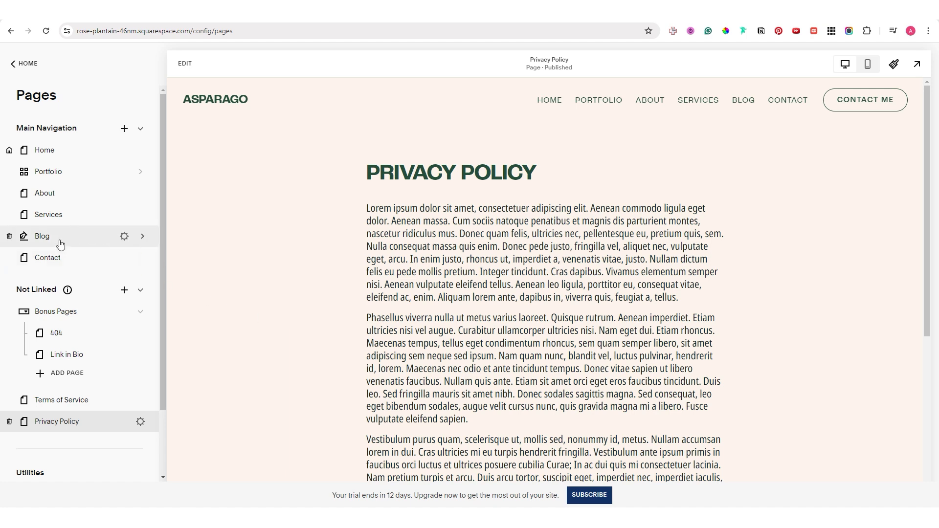
View the Blog page's overview and open its list of blog posts.
click(60, 244)
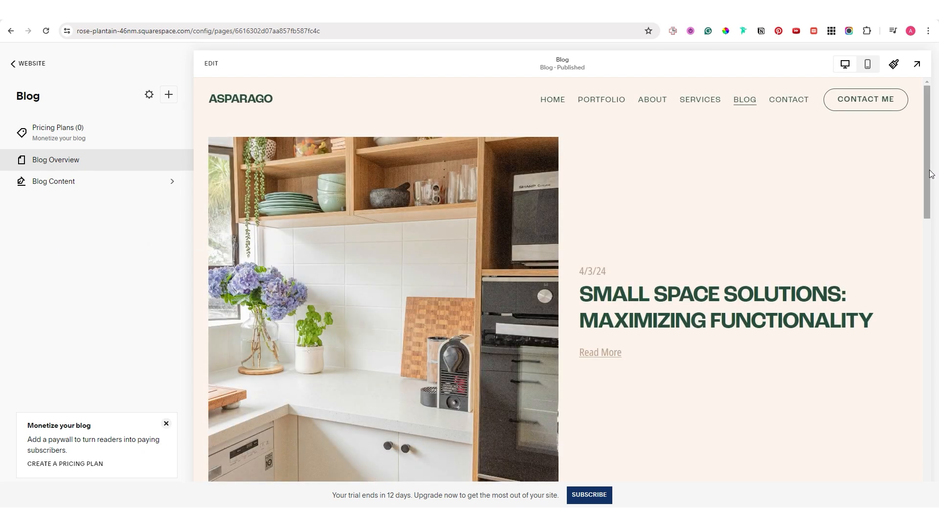
drag(929, 174, 920, 395)
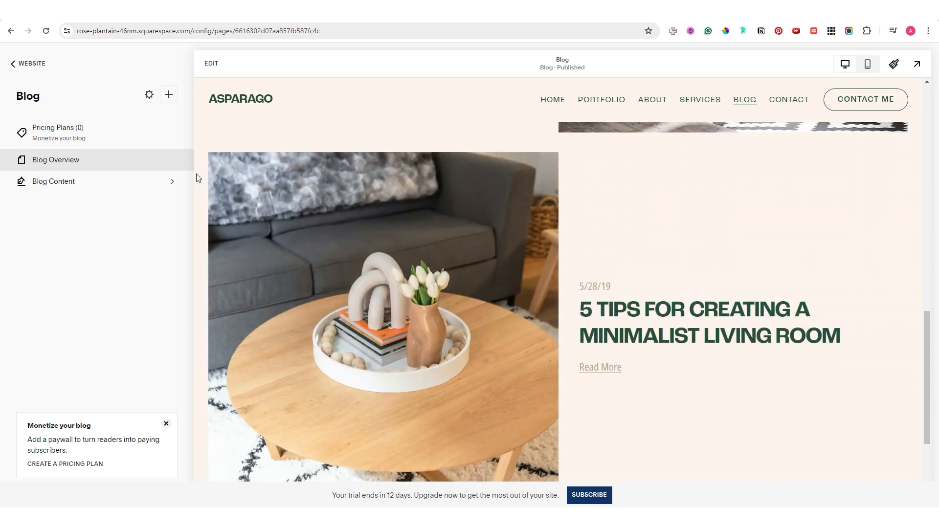
click(171, 182)
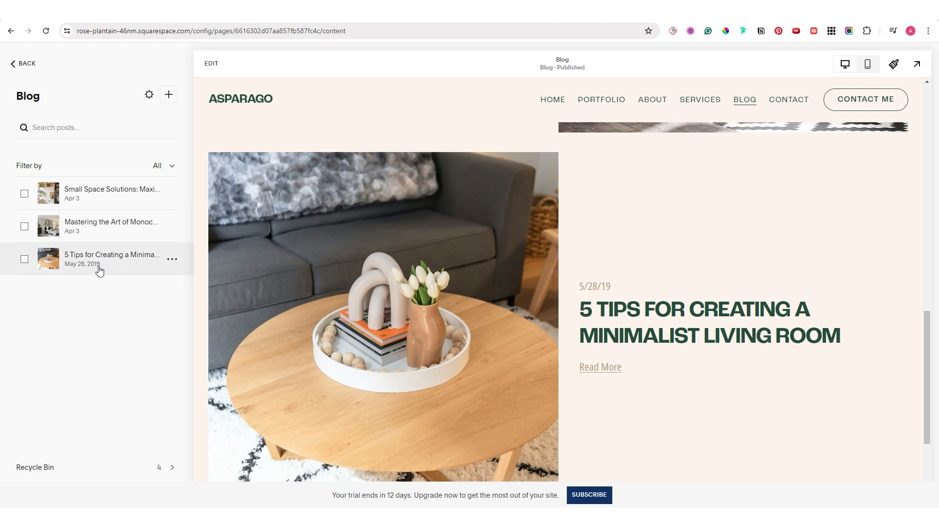
Review the content settings of the Small Space Solutions blog post, close them, and look through the post itself.
click(171, 195)
click(171, 215)
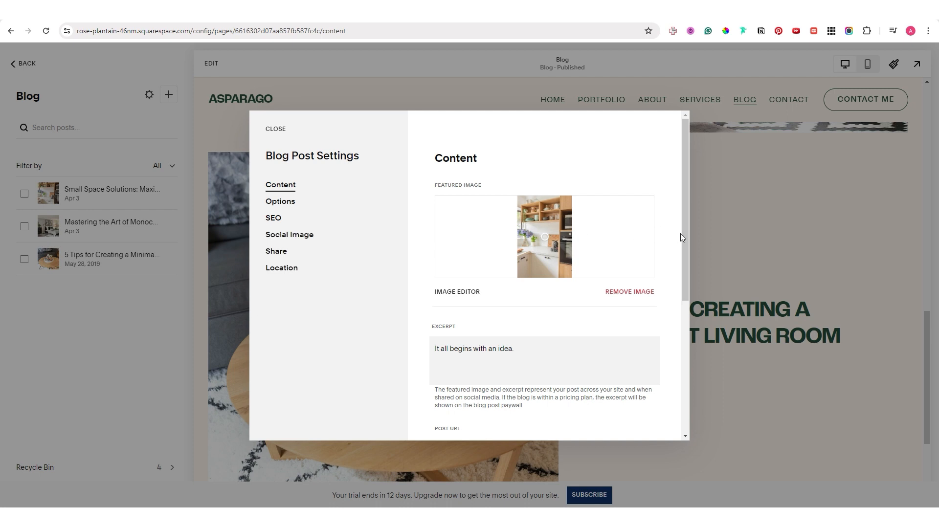
drag(683, 234, 687, 388)
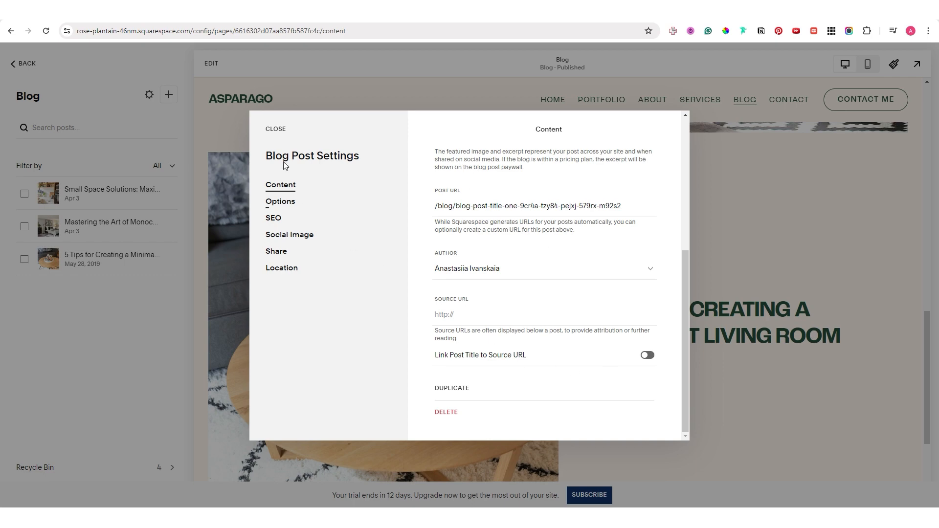
click(275, 130)
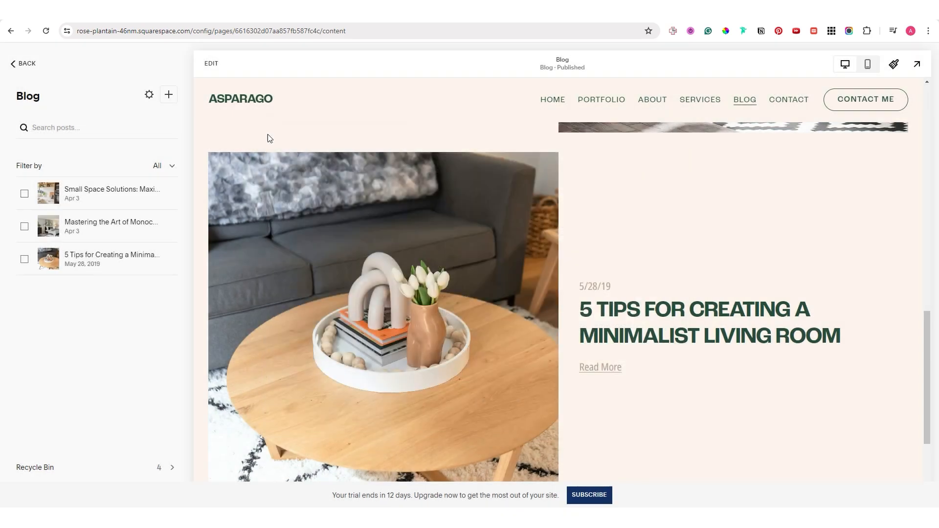
click(117, 190)
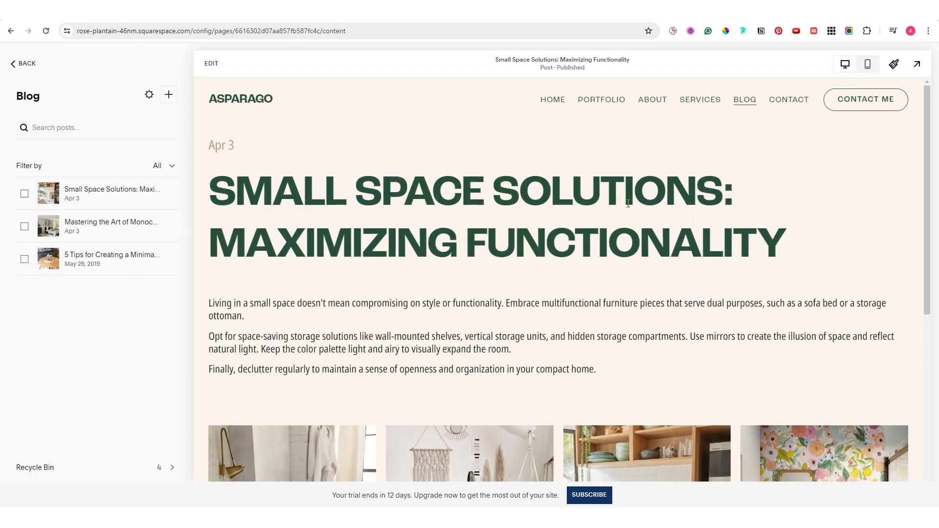
drag(937, 197, 937, 327)
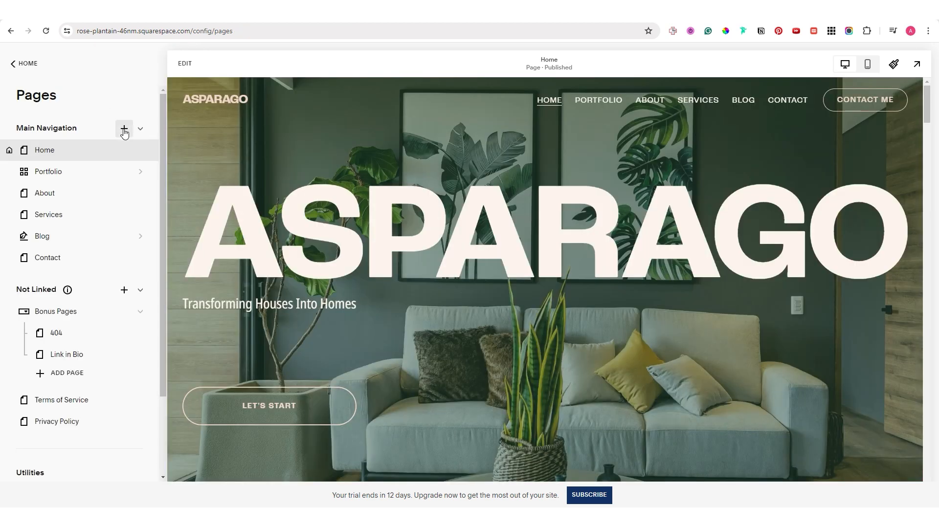
Add a Store page with the ceramic product grid layout to the main navigation and open it.
click(124, 130)
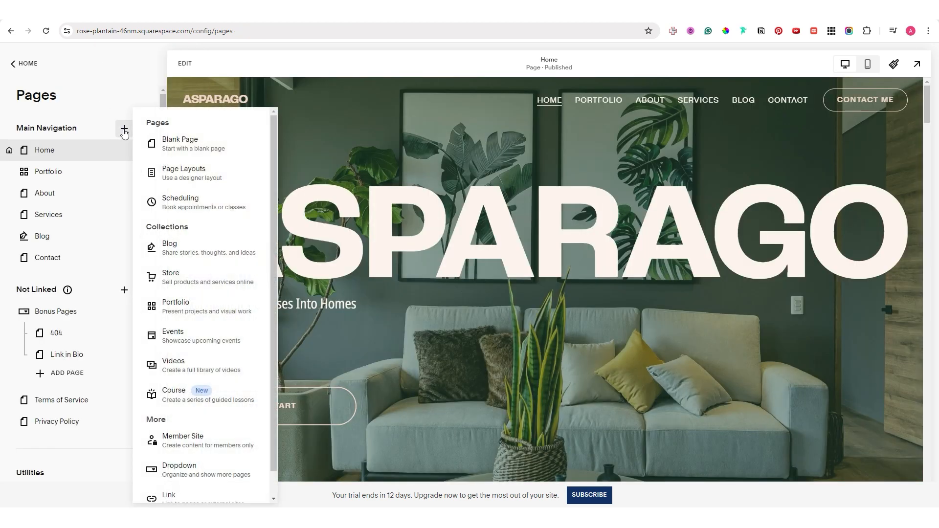
key(Escape)
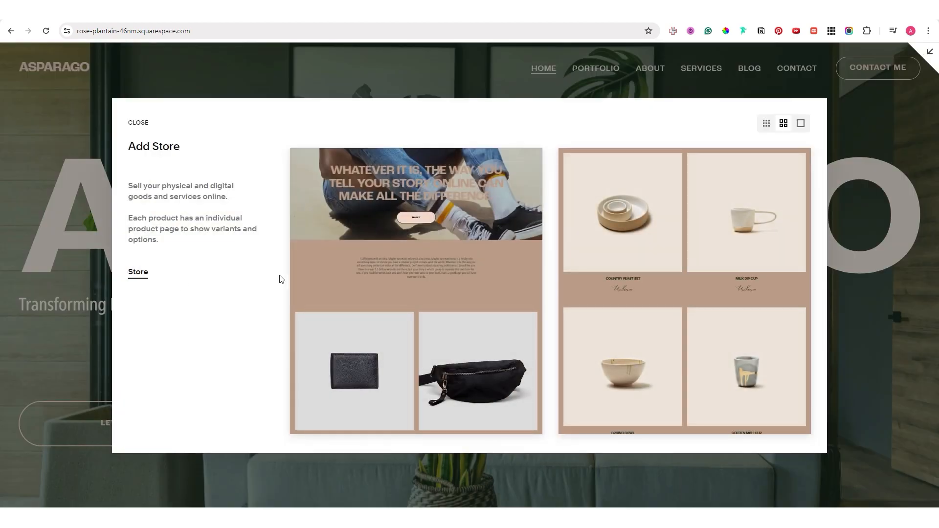
key(Escape)
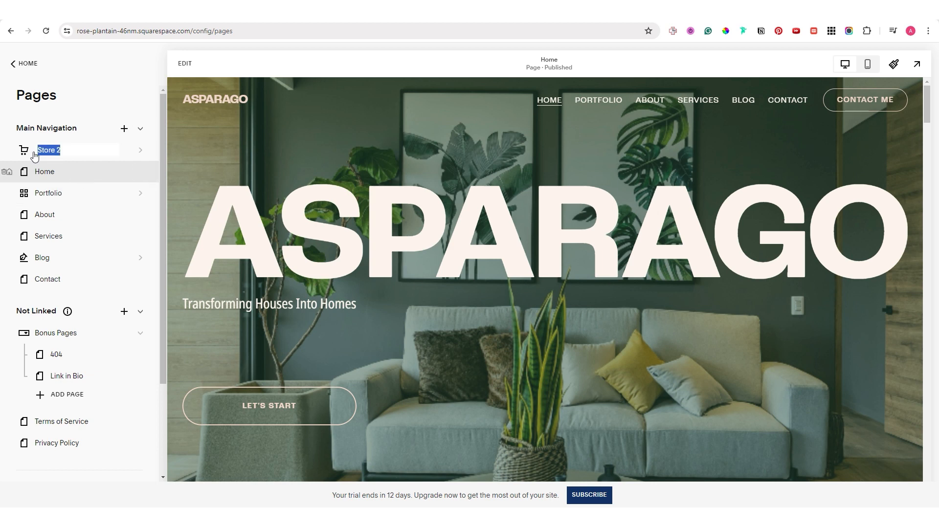
click(30, 154)
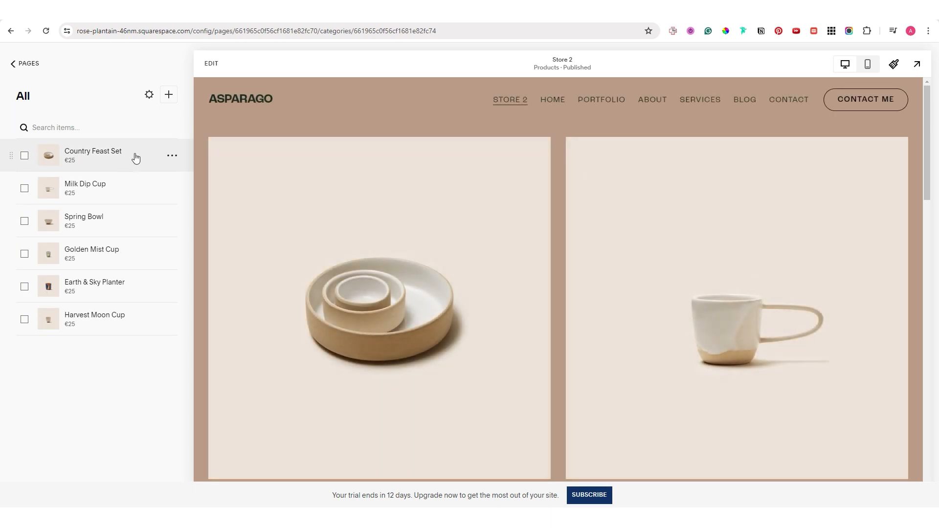
Look through the store's product grid and the Country Feast Set product page.
drag(924, 141, 898, 439)
click(95, 157)
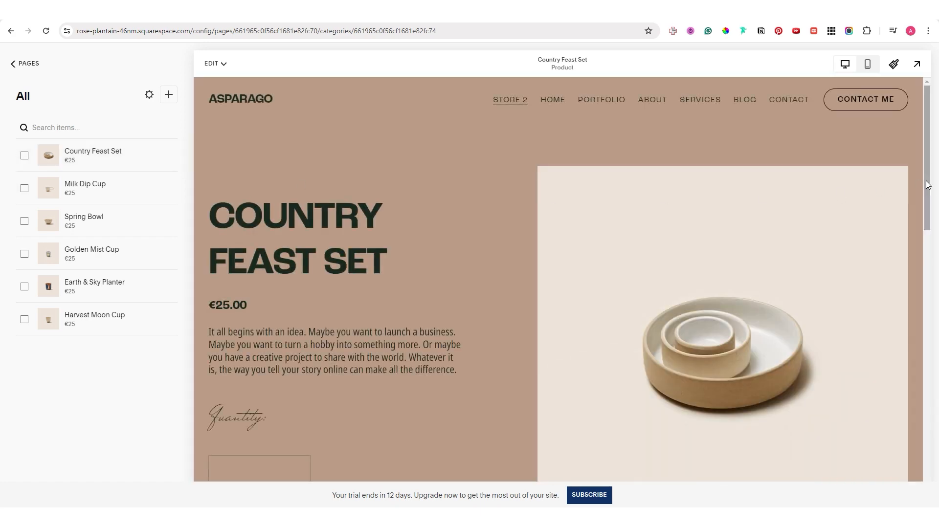
drag(926, 182, 921, 315)
Open the Country Feast Set product for editing, review its details, and close the product editor.
click(172, 157)
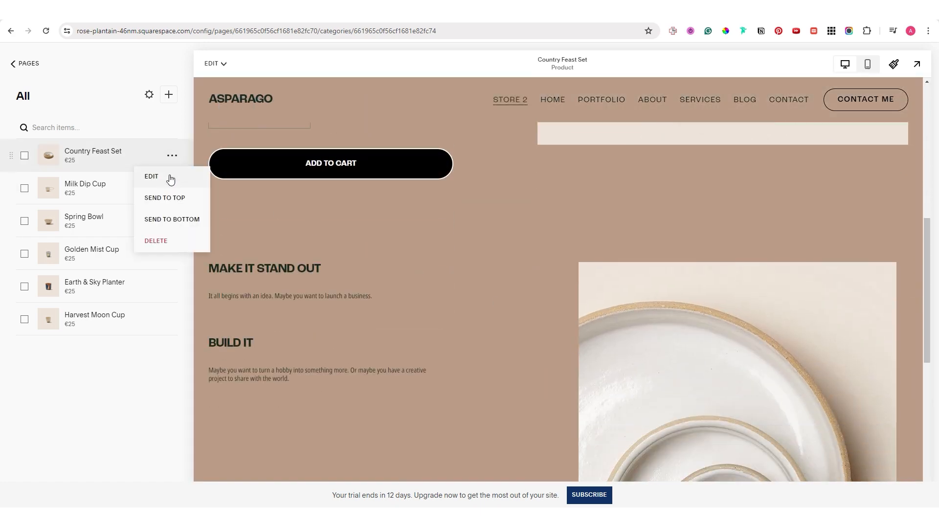
click(151, 176)
drag(935, 135, 934, 419)
click(892, 62)
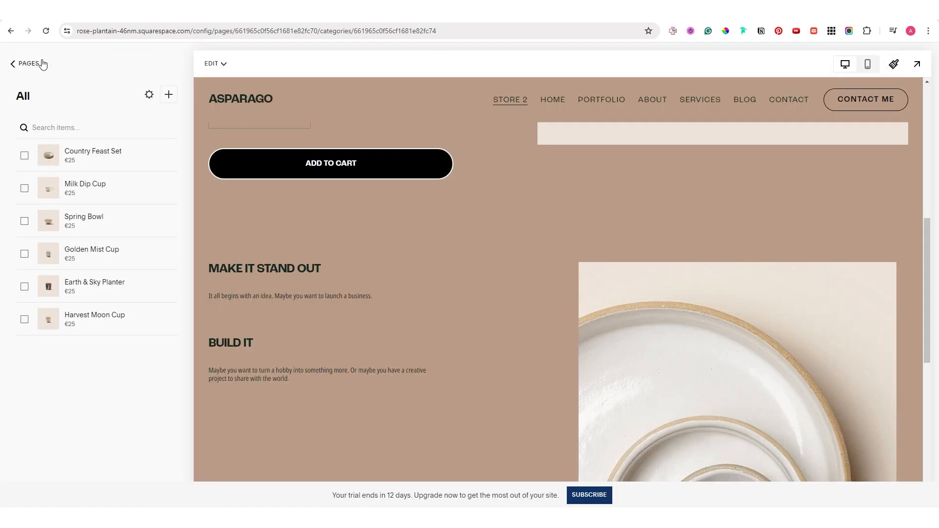
Change the title color of the Checkout system page to a light purple and save the styles.
click(28, 63)
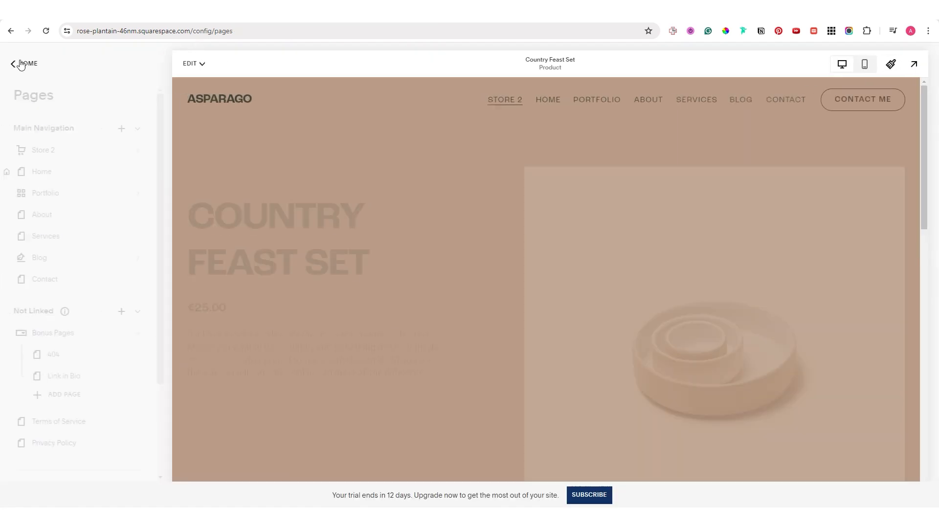
scroll(76, 390, down, 3)
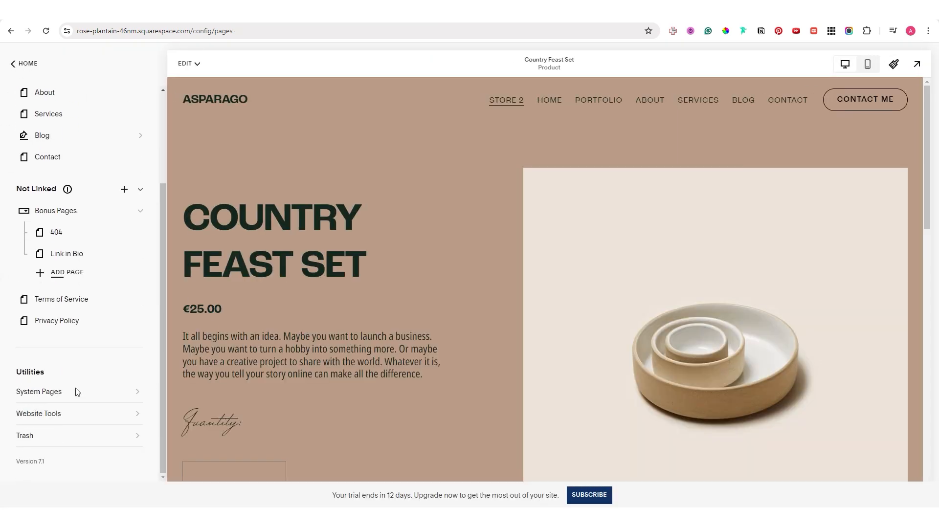
click(50, 400)
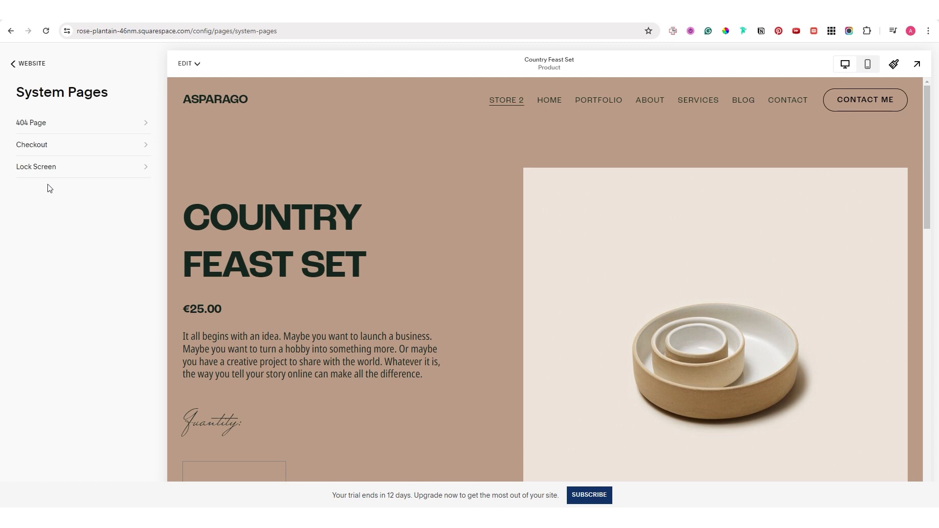
click(37, 149)
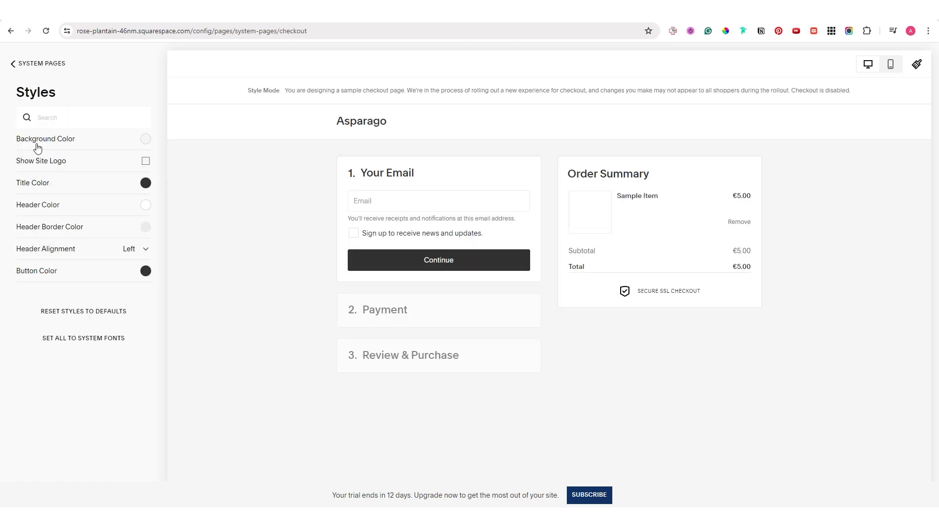
click(146, 184)
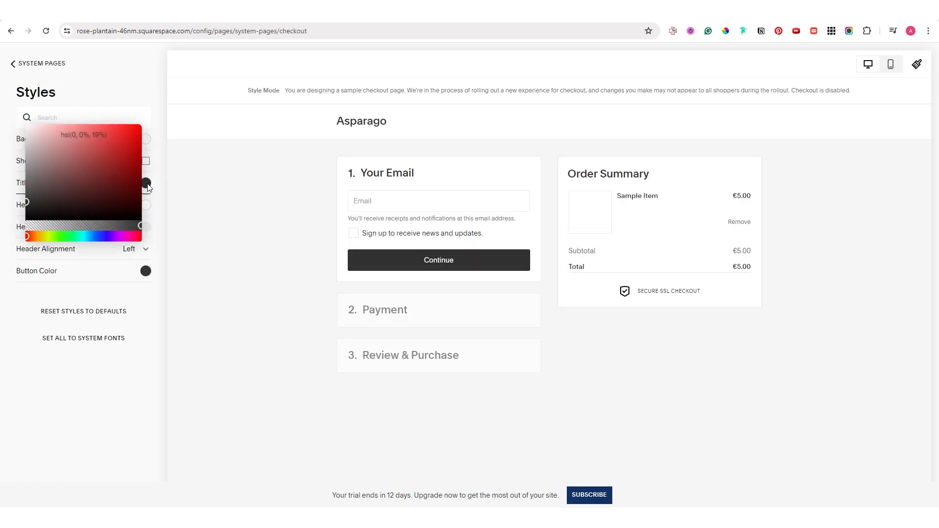
click(103, 239)
drag(103, 165, 51, 143)
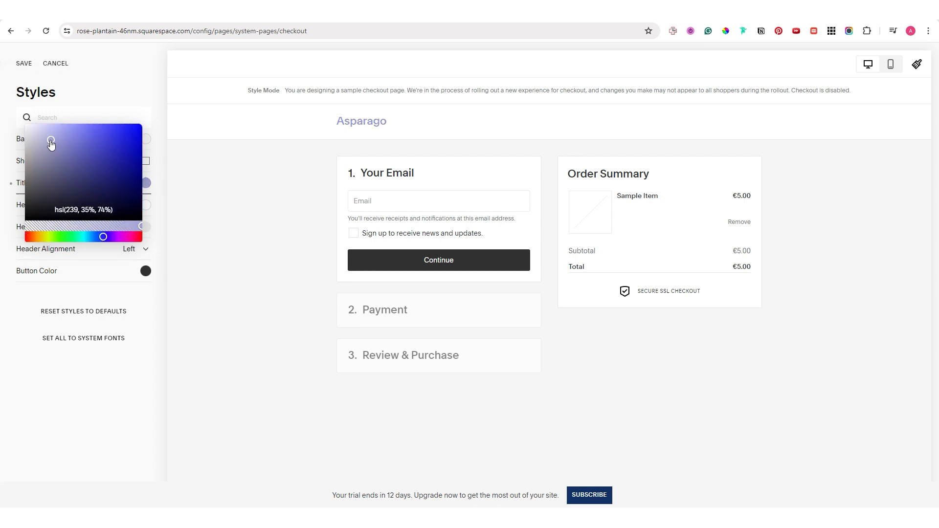
click(162, 154)
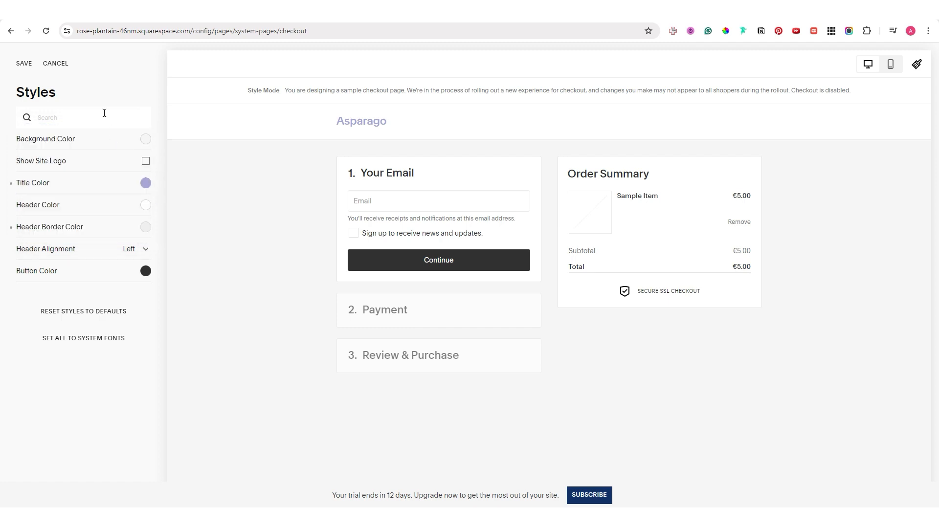
click(22, 64)
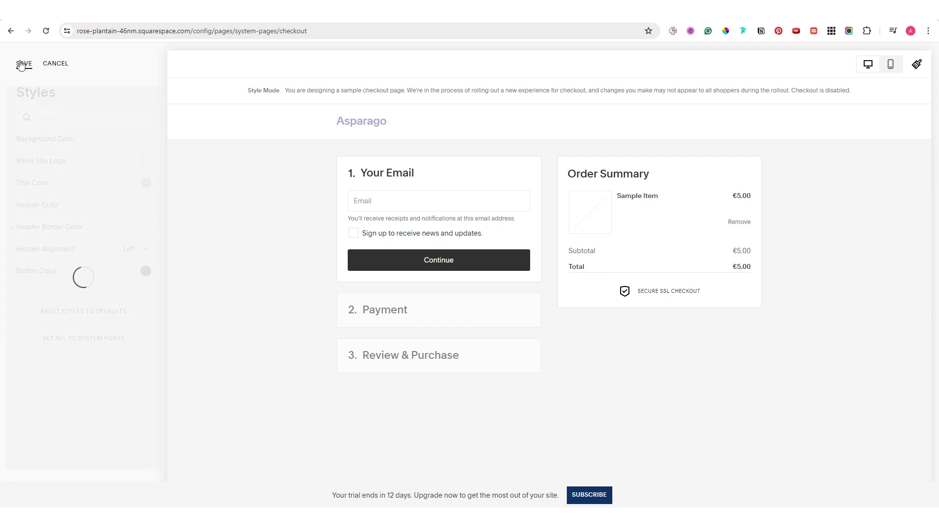
Leave the checkout styles and open the SEO Appearance page in the site's Marketing settings.
click(21, 63)
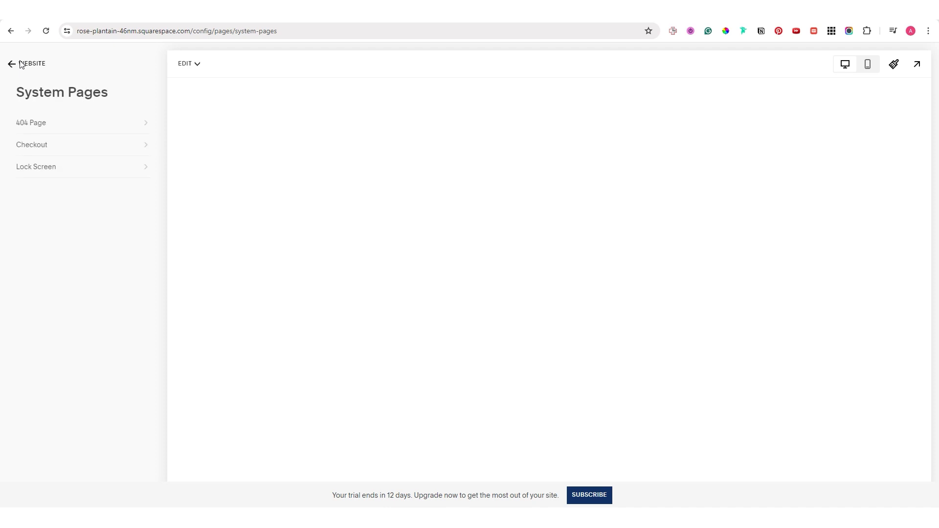
click(22, 64)
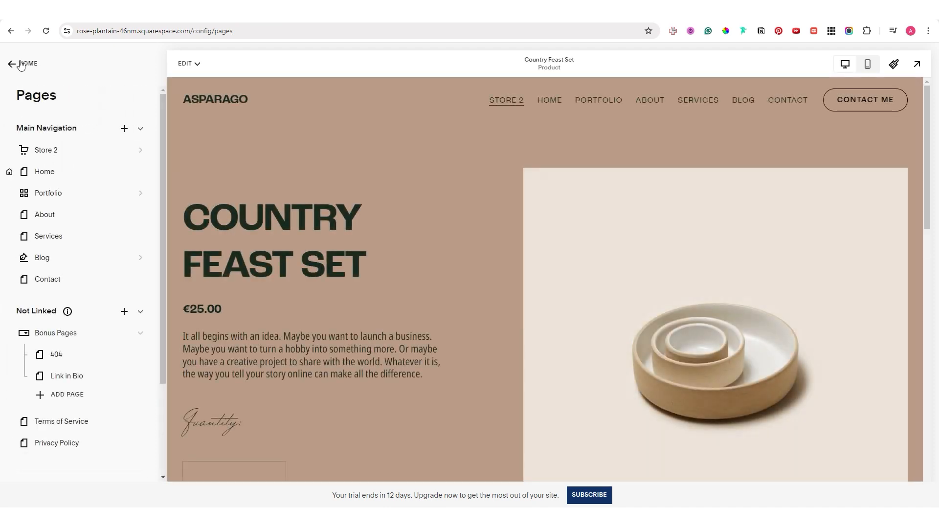
click(21, 64)
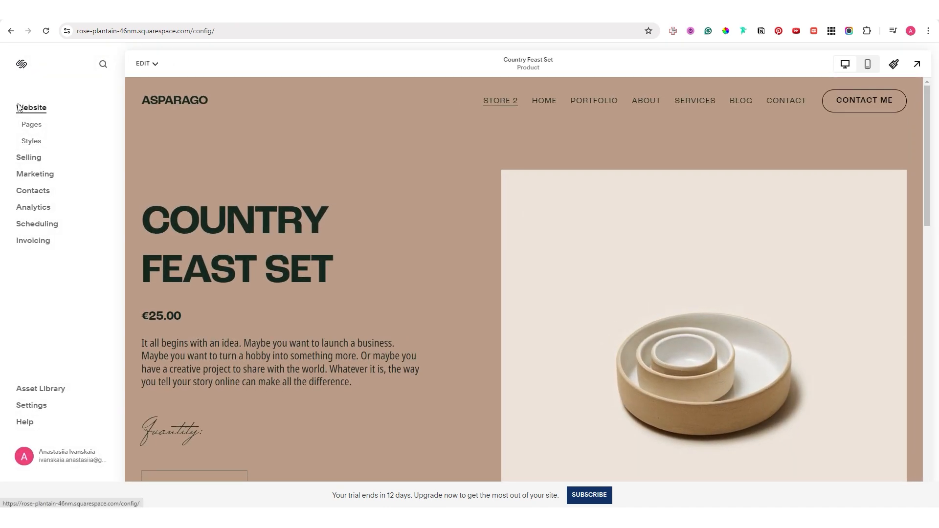
click(28, 157)
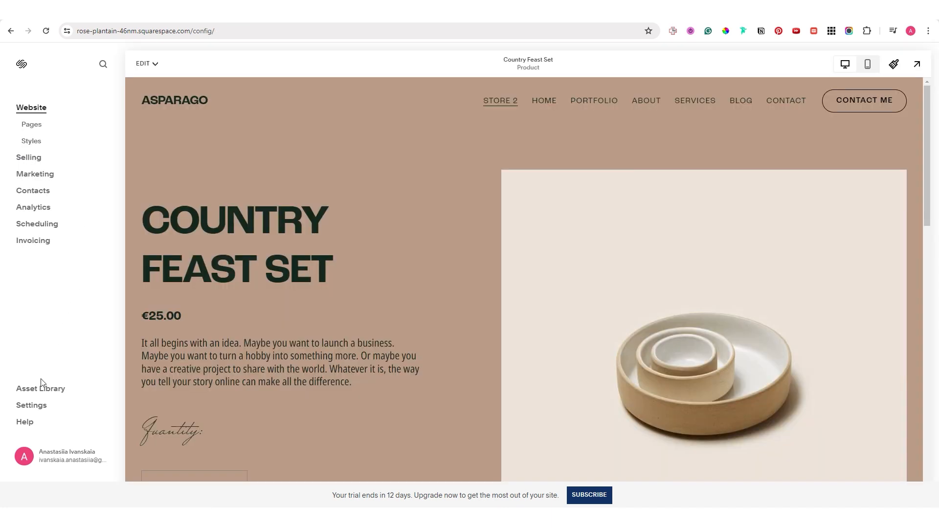
click(33, 414)
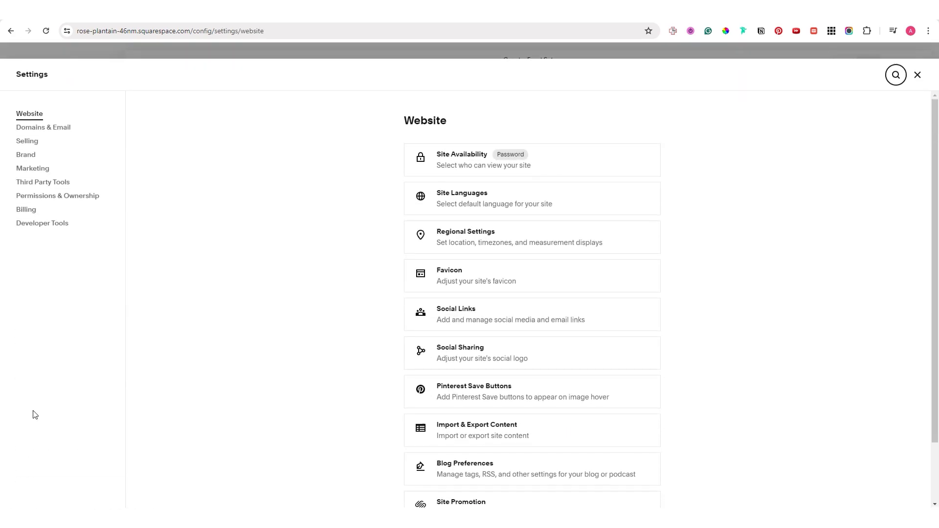
click(44, 172)
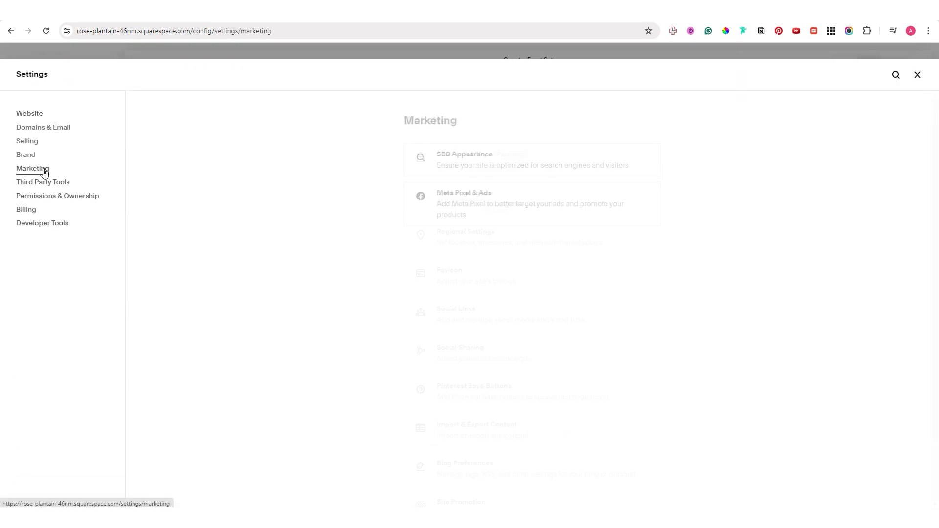
click(439, 163)
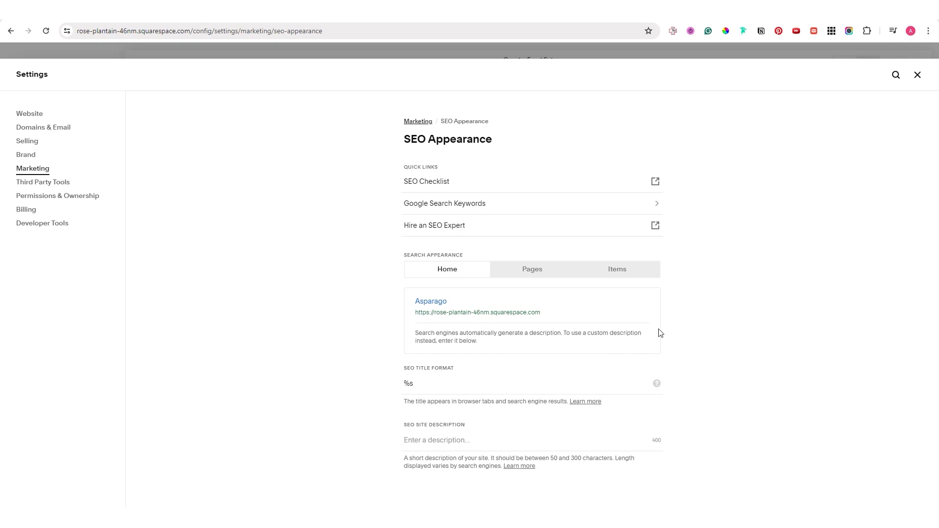
Close the site settings, open the Home page from the page list, and look through it in the mobile preview.
click(917, 75)
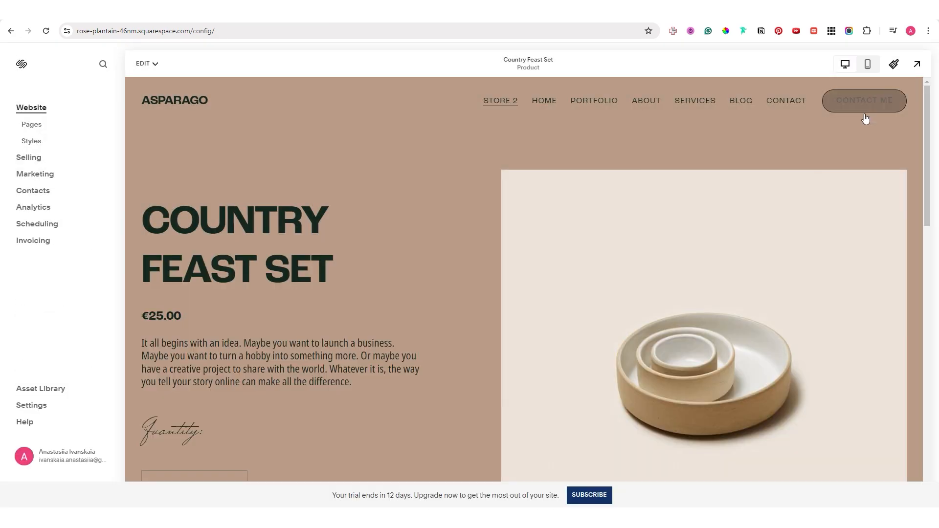
click(31, 125)
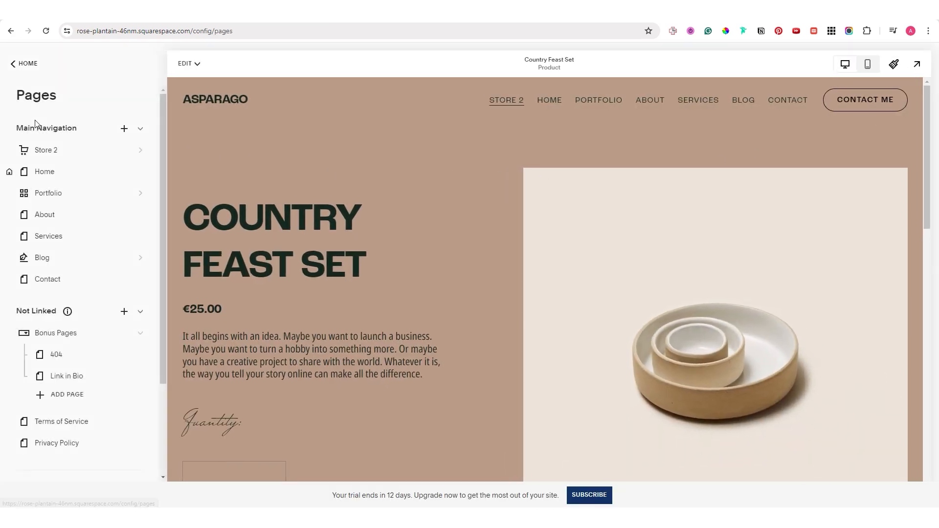
click(44, 179)
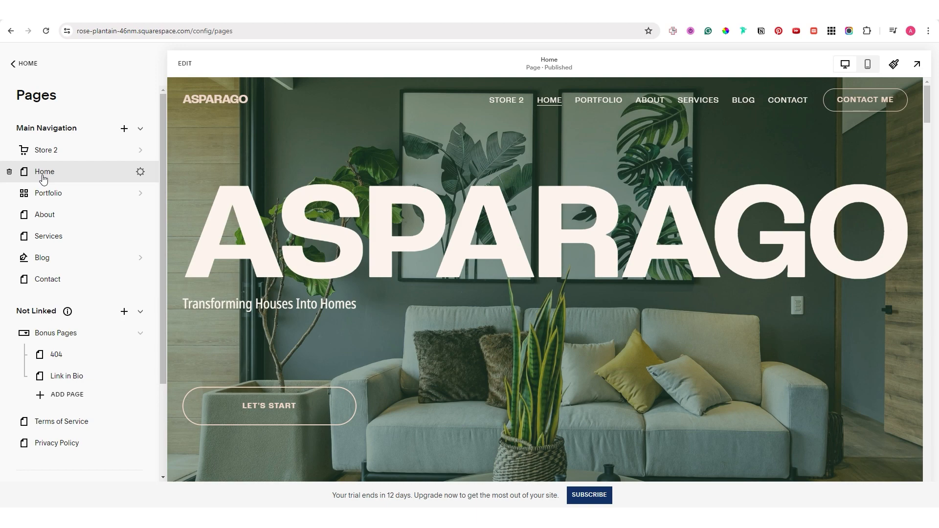
click(864, 66)
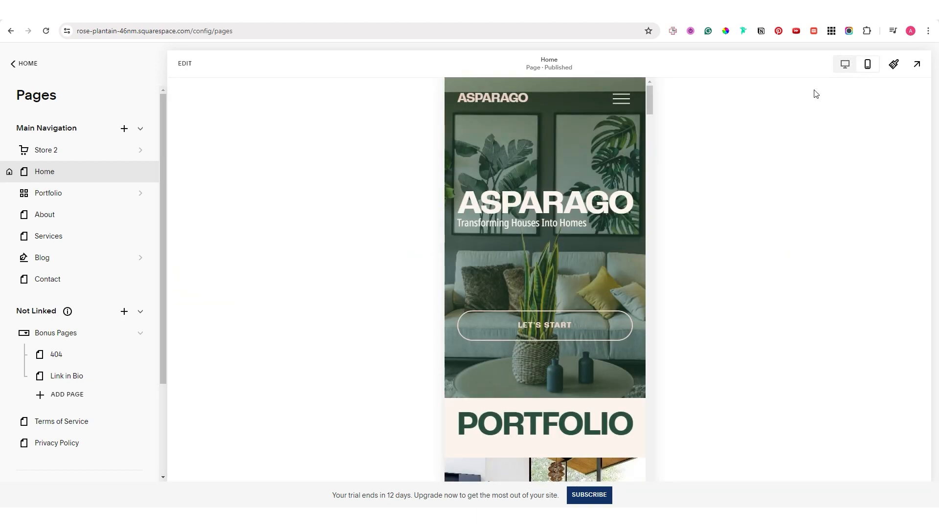
drag(651, 98, 665, 278)
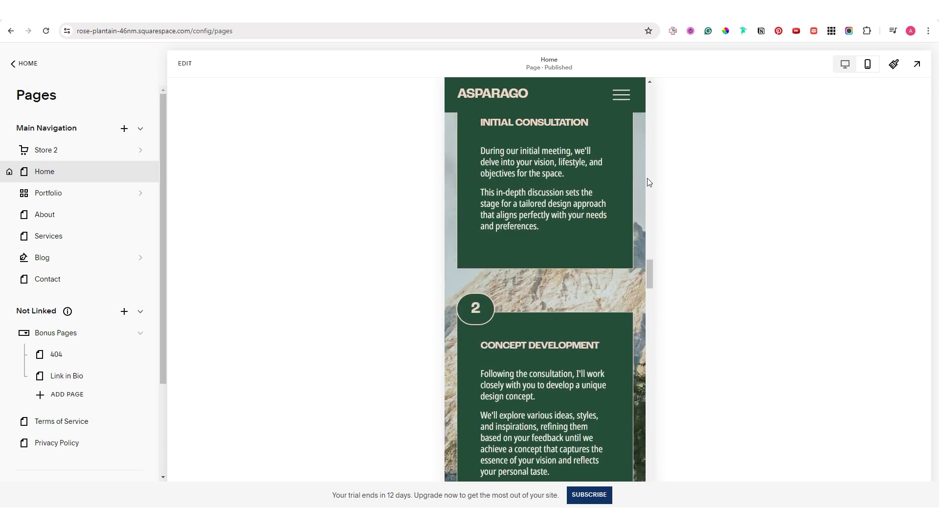
Open the Portfolio page from the mobile navigation menu and look through its projects, images and testimonial section.
click(622, 95)
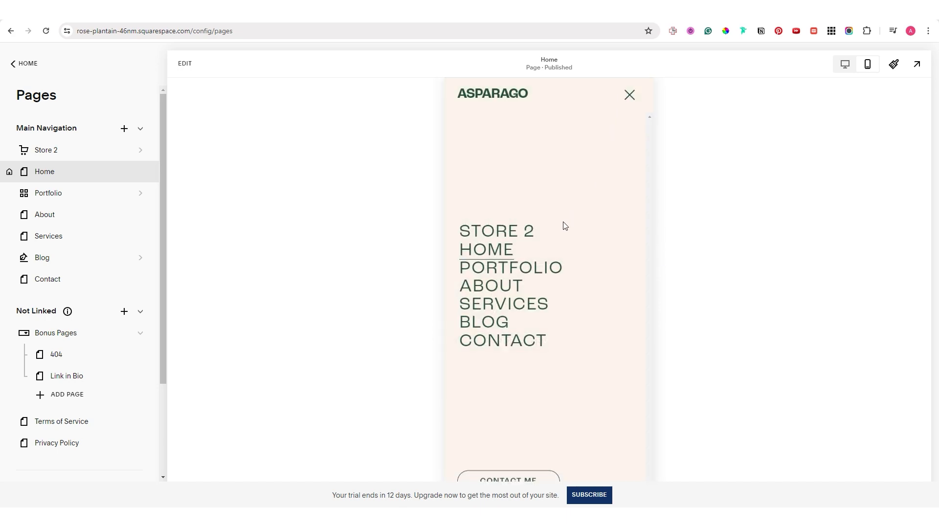
click(534, 270)
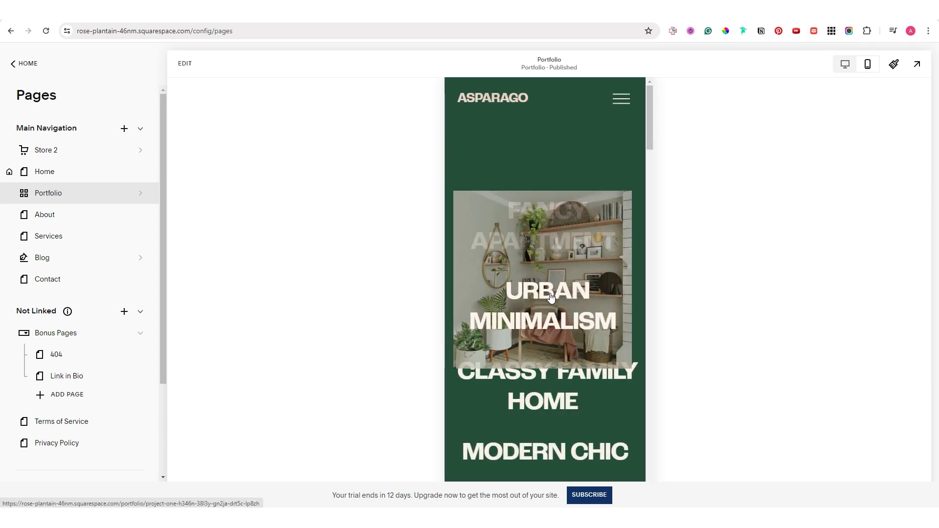
scroll(566, 387, down, 8)
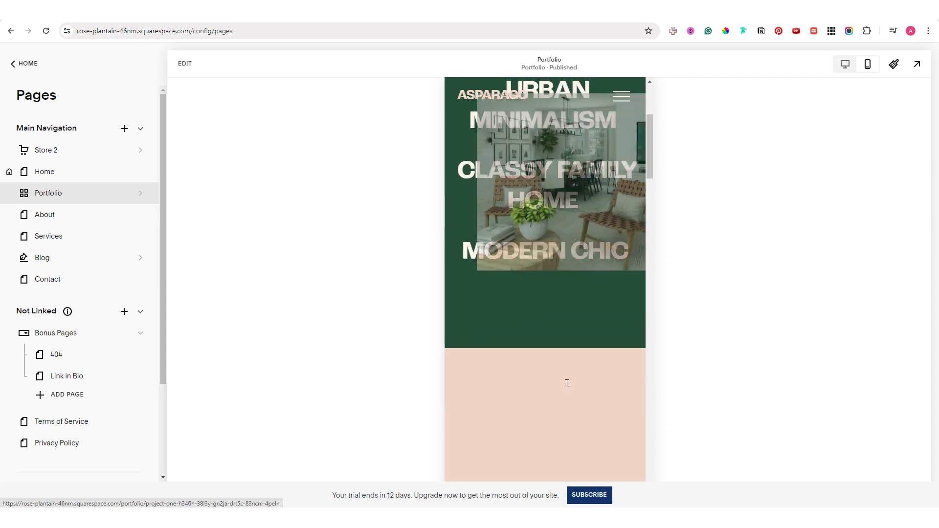
scroll(566, 385, down, 10)
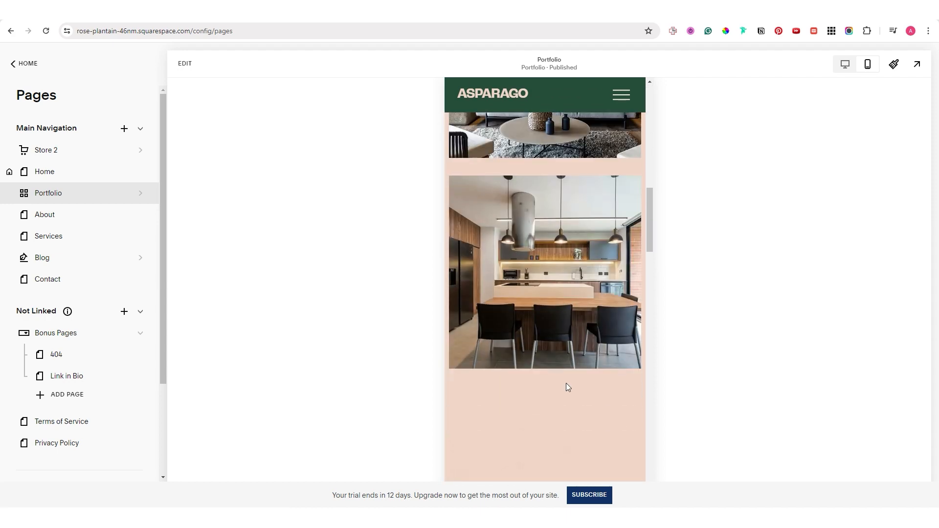
scroll(565, 383, down, 3)
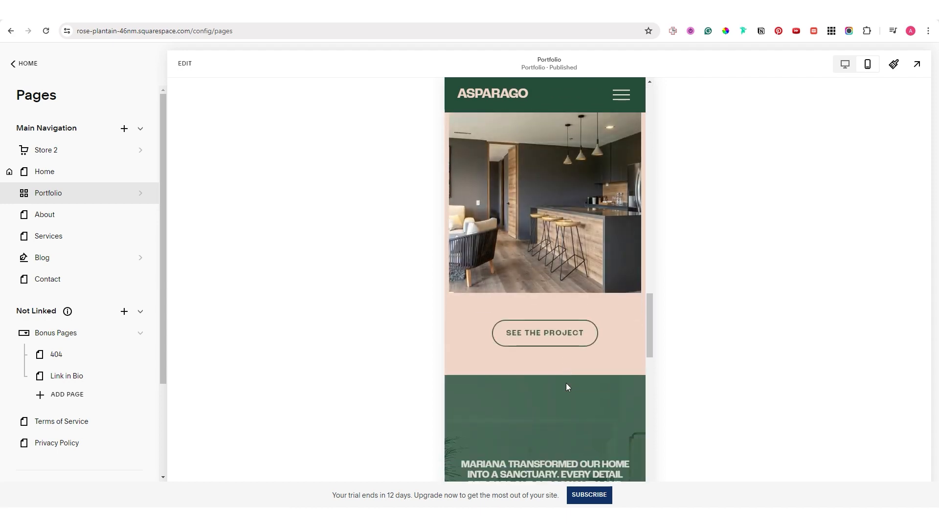
scroll(565, 382, down, 3)
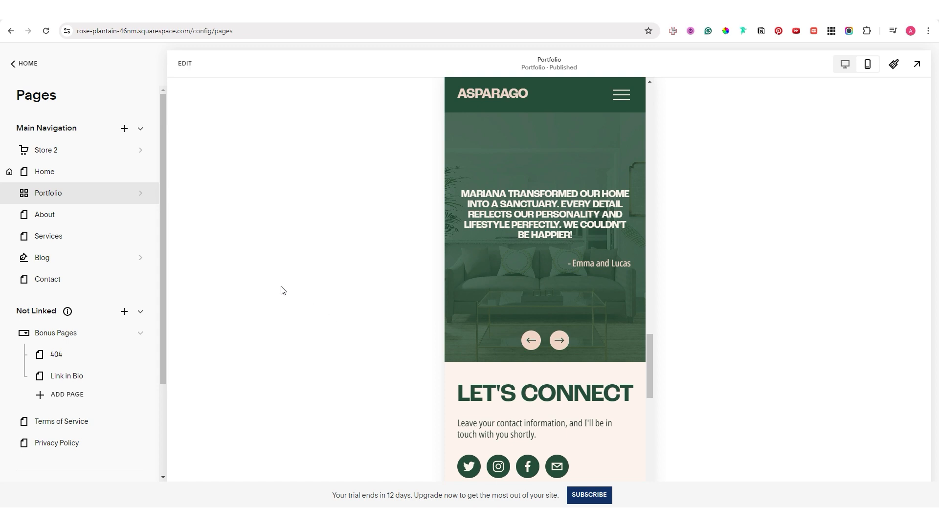
Return to the Home page and switch the preview back to the desktop view.
click(89, 181)
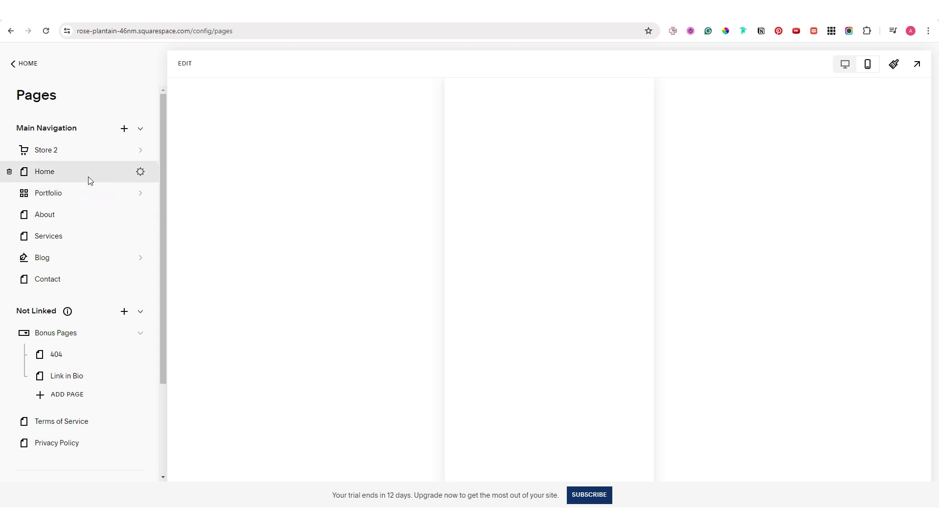
click(850, 65)
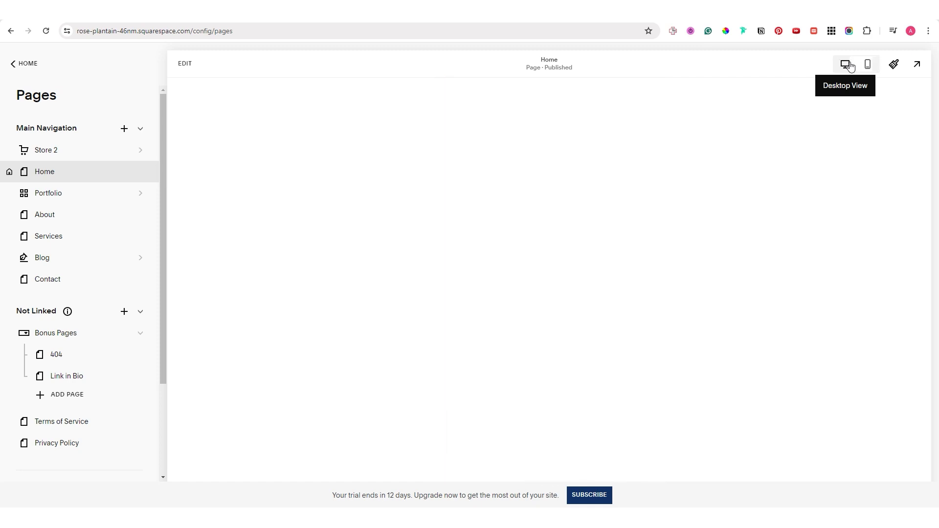